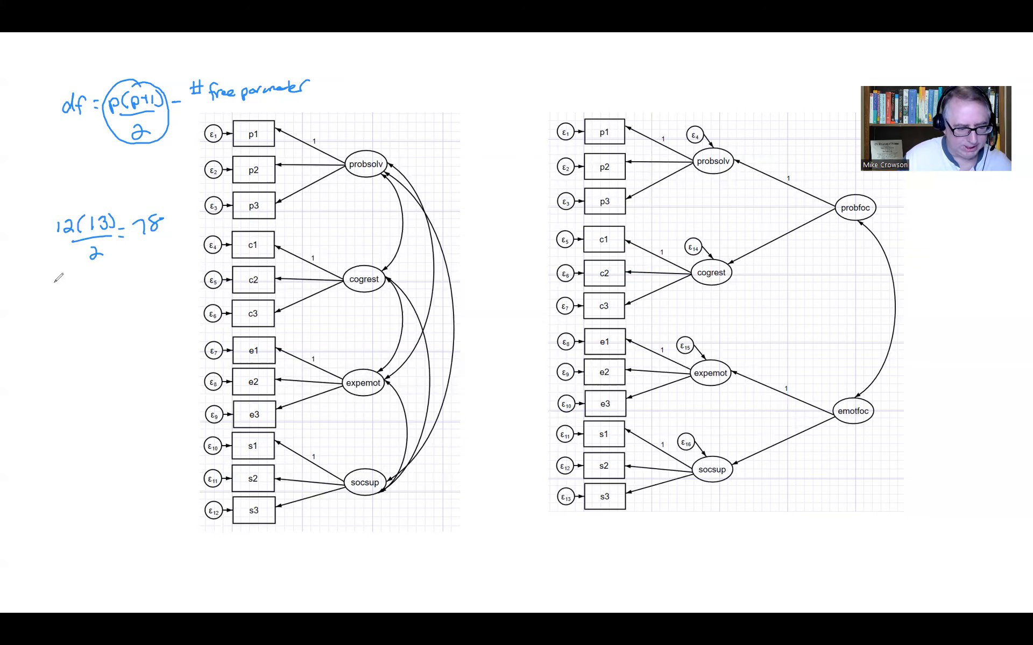
Write 12 beside the first-order diagram and circle the fixed loading of 1 on each of the four factors.
{"action": "mouse_move", "coordinate": [46, 291]}
{"action": "left_mouse_down"}
{"action": "mouse_move", "coordinate": [45, 303]}
{"action": "mouse_move", "coordinate": [62, 305]}
{"action": "left_mouse_up"}
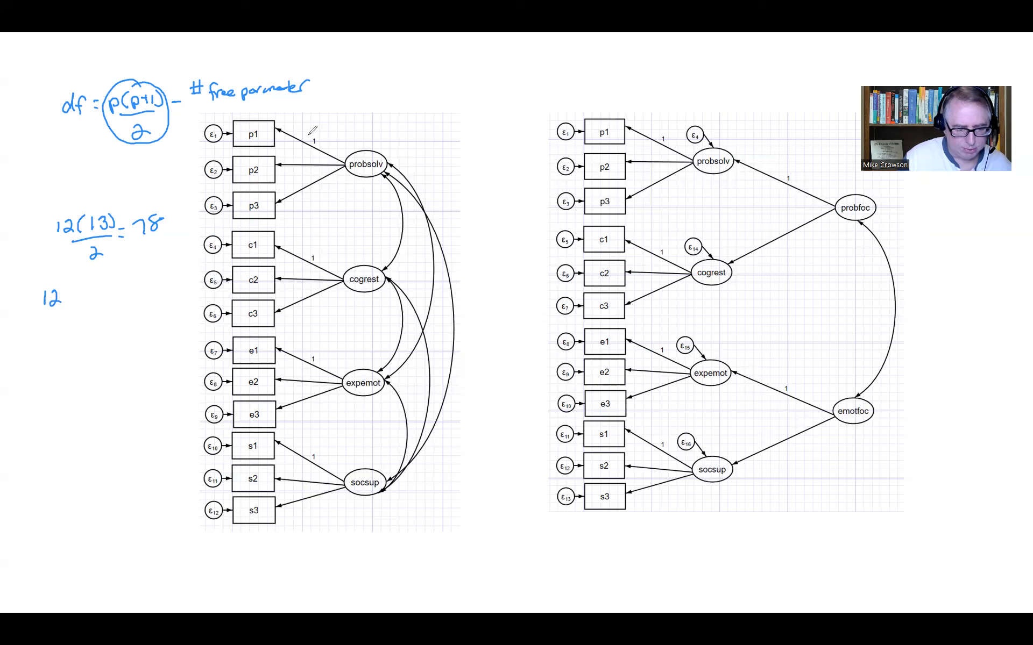
{"action": "left_click_drag", "start_coordinate": [308, 135], "coordinate": [309, 135]}
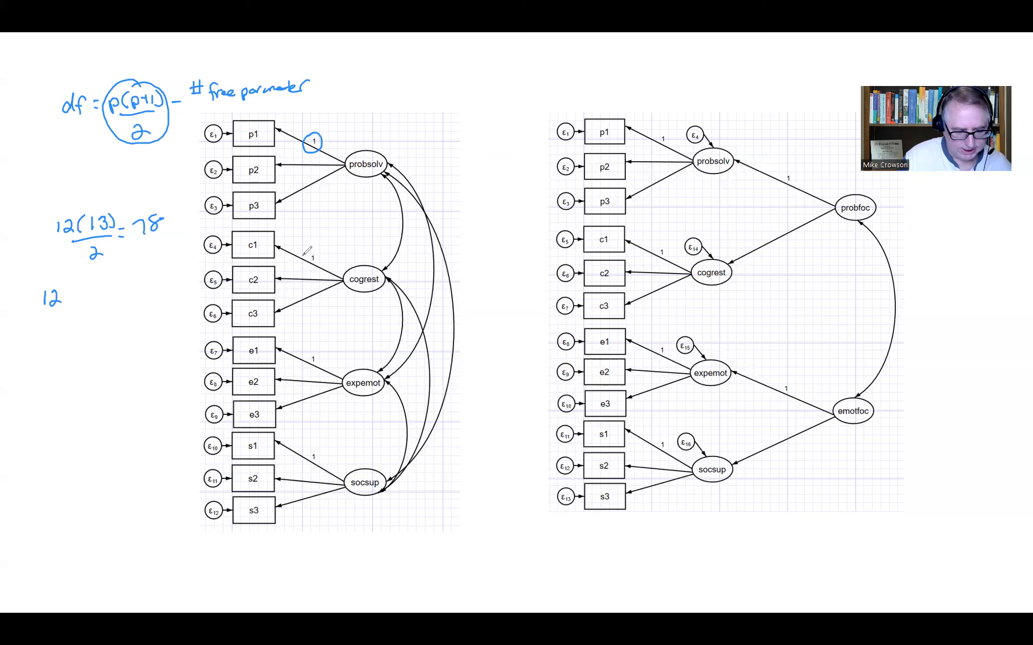
{"action": "left_click_drag", "start_coordinate": [304, 256], "coordinate": [312, 246]}
{"action": "left_click_drag", "start_coordinate": [313, 348], "coordinate": [304, 351]}
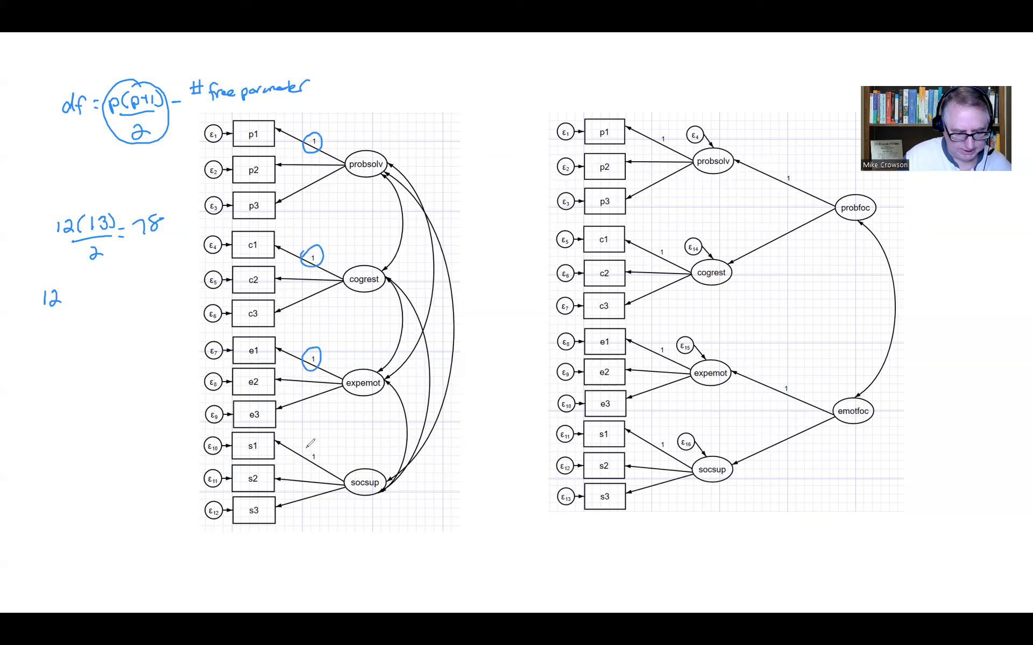
{"action": "left_click_drag", "start_coordinate": [316, 450], "coordinate": [321, 446]}
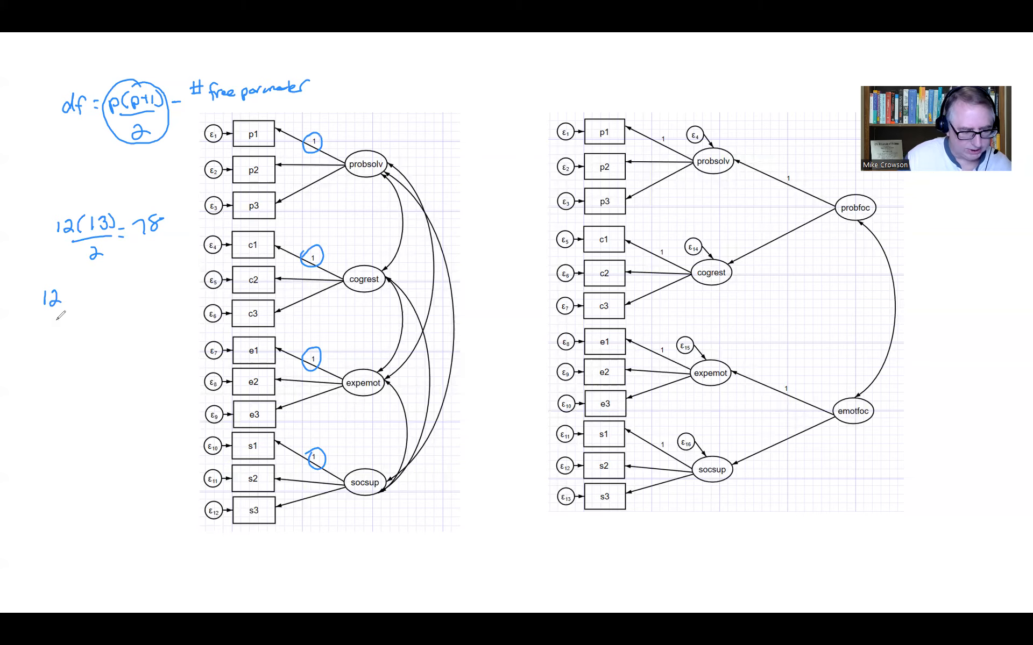
Write 8 under the 12, and write the formula K(K+1)/2 = 10 below it.
{"action": "left_click_drag", "start_coordinate": [67, 306], "coordinate": [66, 320]}
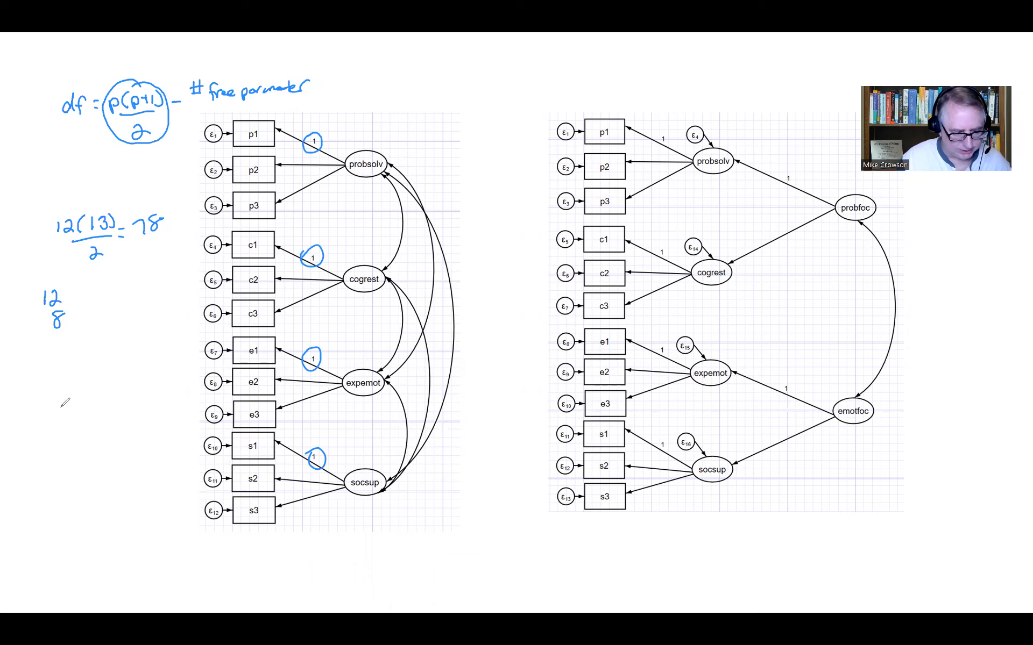
{"action": "mouse_move", "coordinate": [64, 397]}
{"action": "left_mouse_down"}
{"action": "mouse_move", "coordinate": [62, 413]}
{"action": "mouse_move", "coordinate": [95, 406]}
{"action": "left_mouse_up"}
{"action": "mouse_move", "coordinate": [96, 404]}
{"action": "left_mouse_down"}
{"action": "mouse_move", "coordinate": [104, 413]}
{"action": "mouse_move", "coordinate": [113, 402]}
{"action": "left_mouse_up"}
{"action": "mouse_move", "coordinate": [109, 395]}
{"action": "left_mouse_down"}
{"action": "mouse_move", "coordinate": [109, 411]}
{"action": "mouse_move", "coordinate": [122, 411]}
{"action": "mouse_move", "coordinate": [71, 422]}
{"action": "mouse_move", "coordinate": [102, 439]}
{"action": "left_mouse_up"}
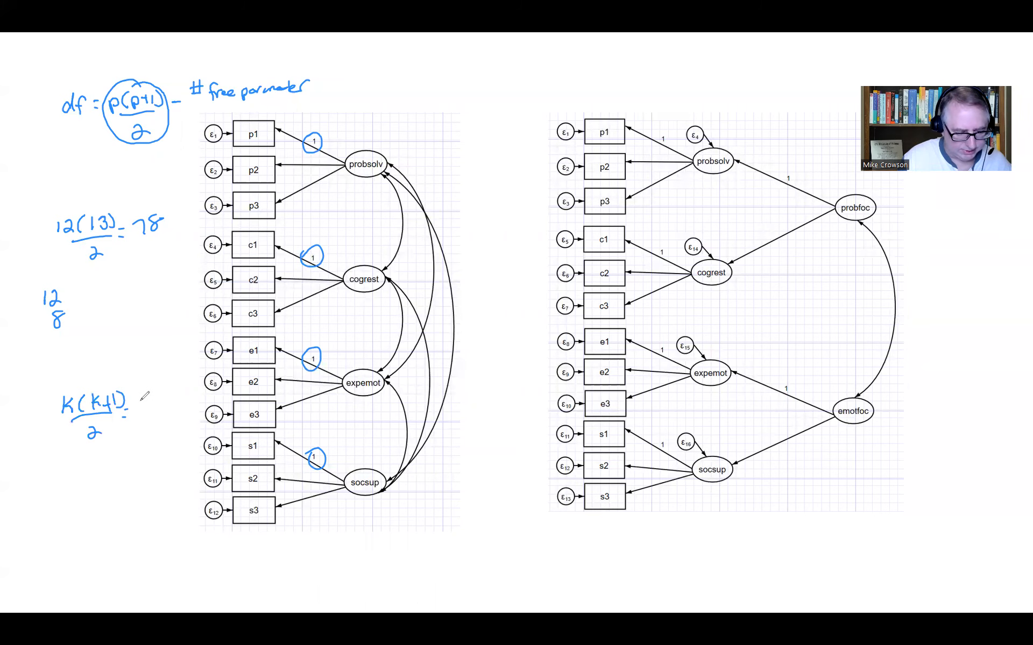
{"action": "mouse_move", "coordinate": [144, 401]}
{"action": "left_mouse_down"}
{"action": "mouse_move", "coordinate": [144, 415]}
{"action": "mouse_move", "coordinate": [155, 402]}
{"action": "left_mouse_up"}
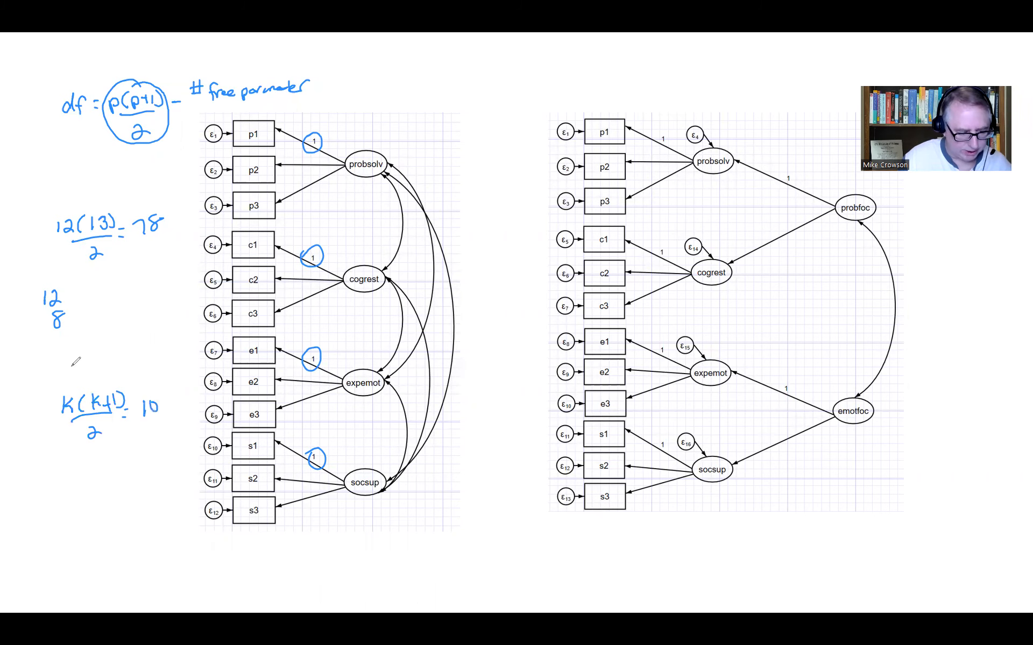
Add 10 and the total 30 to the parameter list, then write df = 78 - 30 = 48 beneath.
{"action": "left_click_drag", "start_coordinate": [50, 339], "coordinate": [56, 351]}
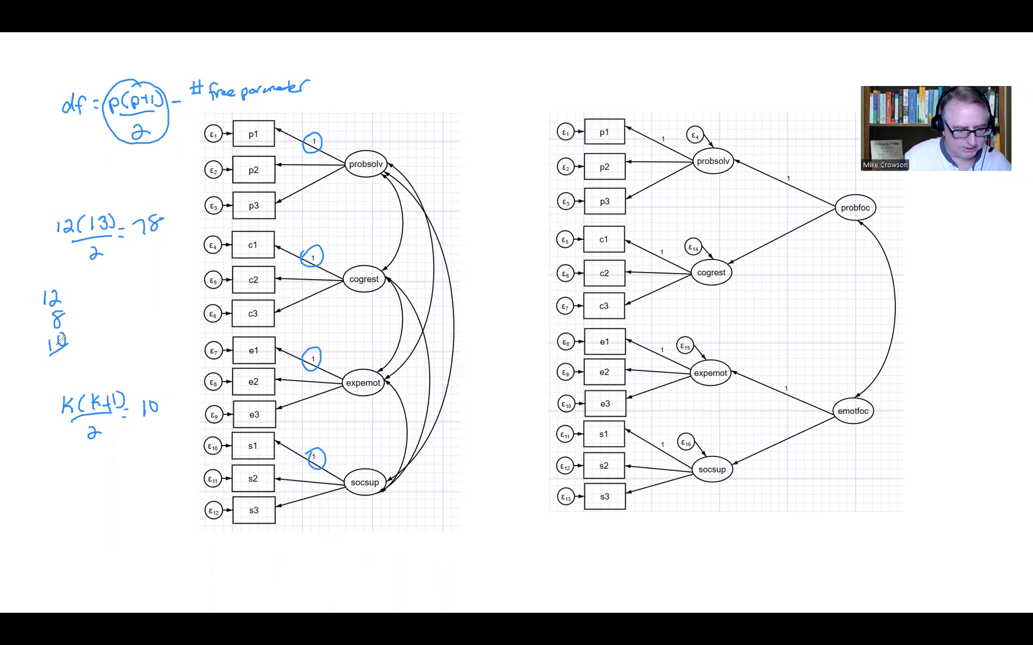
{"action": "mouse_move", "coordinate": [64, 349]}
{"action": "left_mouse_down"}
{"action": "mouse_move", "coordinate": [65, 365]}
{"action": "mouse_move", "coordinate": [89, 345]}
{"action": "mouse_move", "coordinate": [95, 350]}
{"action": "left_mouse_up"}
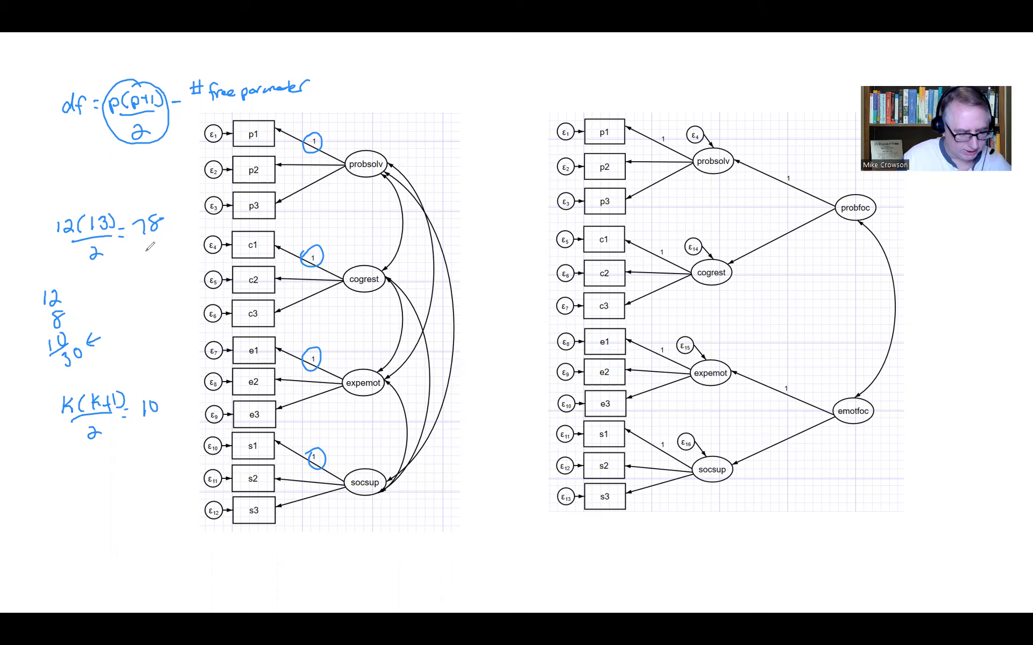
{"action": "mouse_move", "coordinate": [60, 469]}
{"action": "left_mouse_down"}
{"action": "mouse_move", "coordinate": [65, 484]}
{"action": "mouse_move", "coordinate": [76, 470]}
{"action": "mouse_move", "coordinate": [33, 473]}
{"action": "mouse_move", "coordinate": [33, 489]}
{"action": "mouse_move", "coordinate": [51, 480]}
{"action": "left_mouse_up"}
{"action": "left_click_drag", "start_coordinate": [44, 486], "coordinate": [152, 455]}
{"action": "mouse_move", "coordinate": [151, 447]}
{"action": "left_mouse_down"}
{"action": "mouse_move", "coordinate": [153, 461]}
{"action": "mouse_move", "coordinate": [164, 441]}
{"action": "left_mouse_up"}
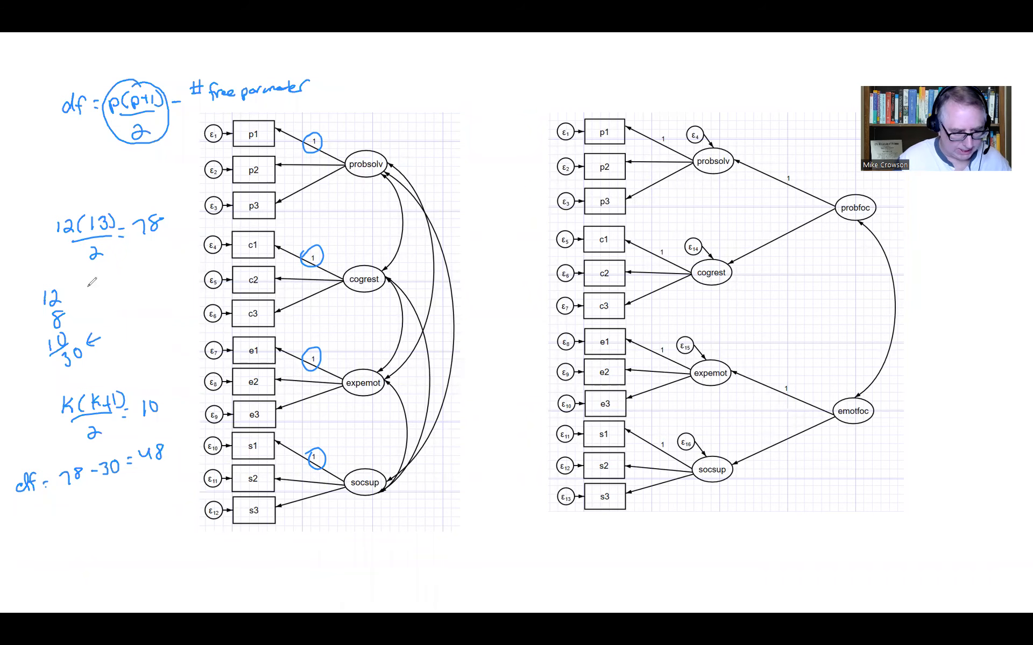
Tick the 12 and 8, and start a parameter list of 12, 8 and 4 under the second-order diagram.
{"action": "left_click_drag", "start_coordinate": [66, 280], "coordinate": [79, 298]}
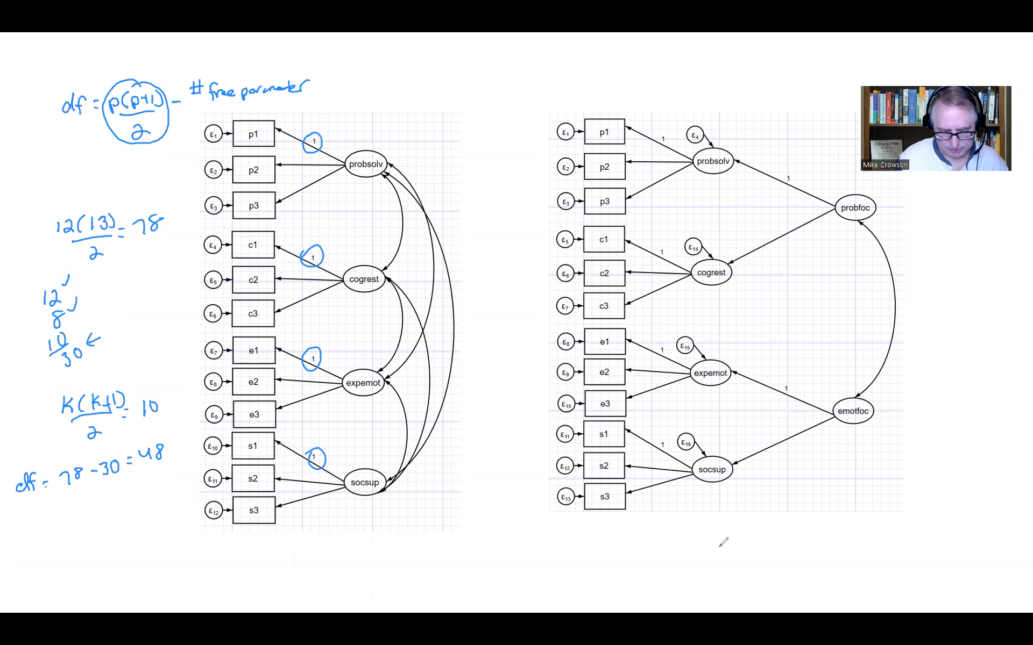
{"action": "mouse_move", "coordinate": [756, 483]}
{"action": "left_mouse_down"}
{"action": "mouse_move", "coordinate": [755, 497]}
{"action": "mouse_move", "coordinate": [776, 487]}
{"action": "mouse_move", "coordinate": [764, 506]}
{"action": "left_mouse_up"}
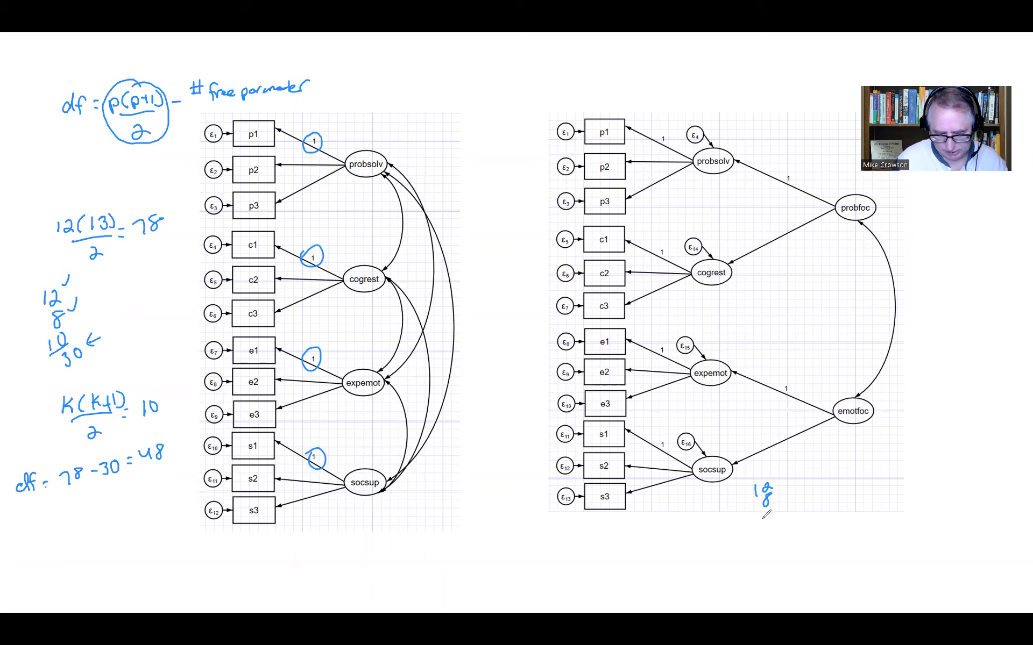
{"action": "left_click_drag", "start_coordinate": [758, 510], "coordinate": [763, 520]}
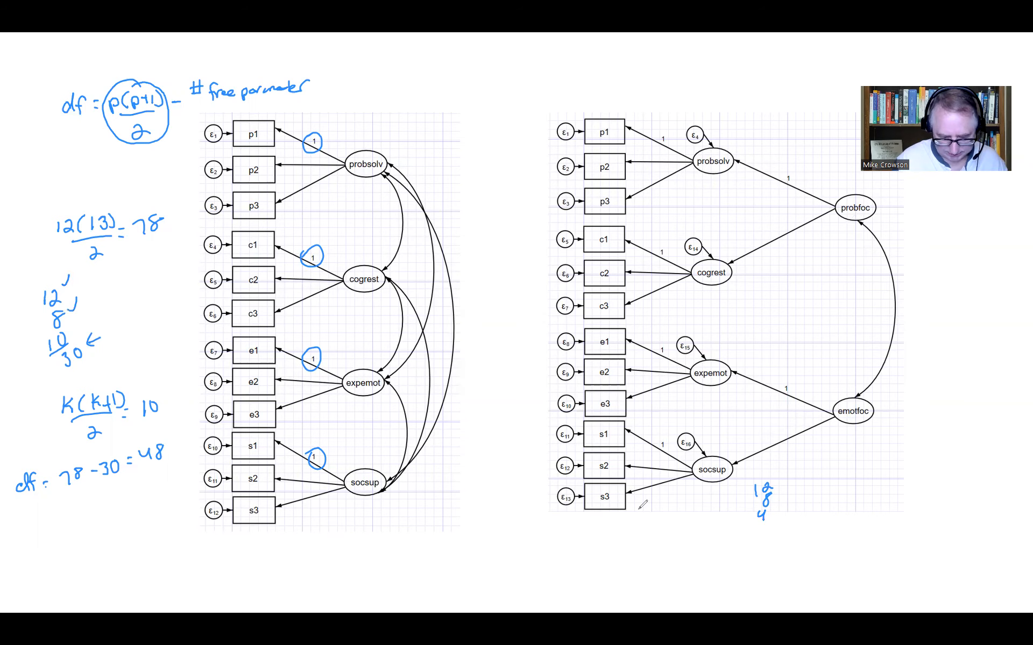
{"action": "key", "text": "b"}
{"action": "key", "text": "b"}
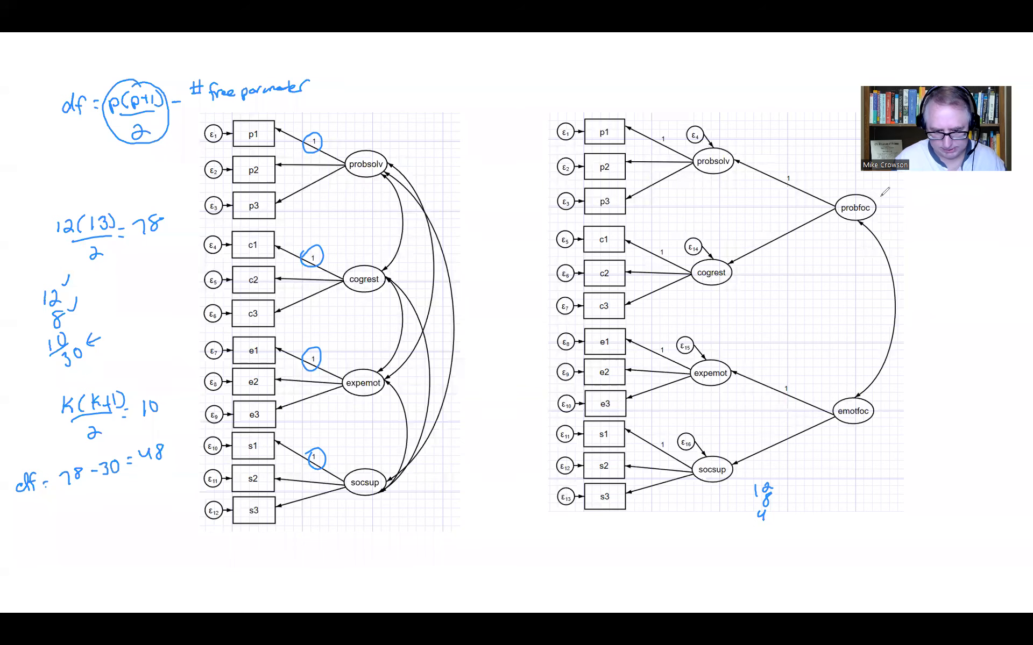
Tick the probfoc and emotfoc factors, their covariance and second-order paths, and add 3, 2 and the total 24 to the list.
{"action": "left_click_drag", "start_coordinate": [875, 201], "coordinate": [885, 200]}
{"action": "left_click_drag", "start_coordinate": [872, 399], "coordinate": [880, 394]}
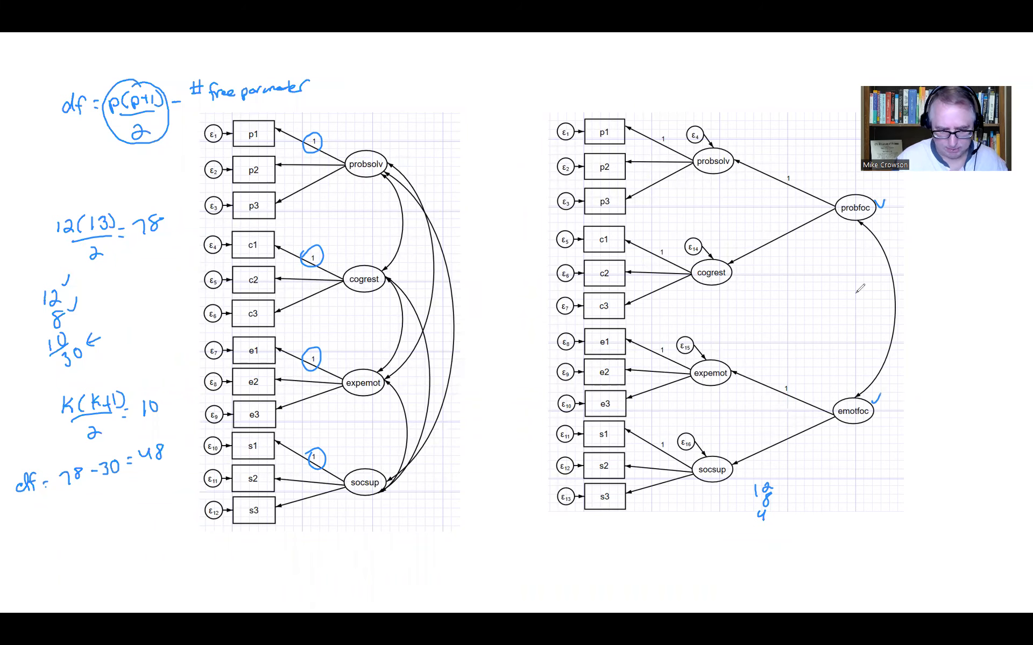
{"action": "left_click", "coordinate": [864, 309]}
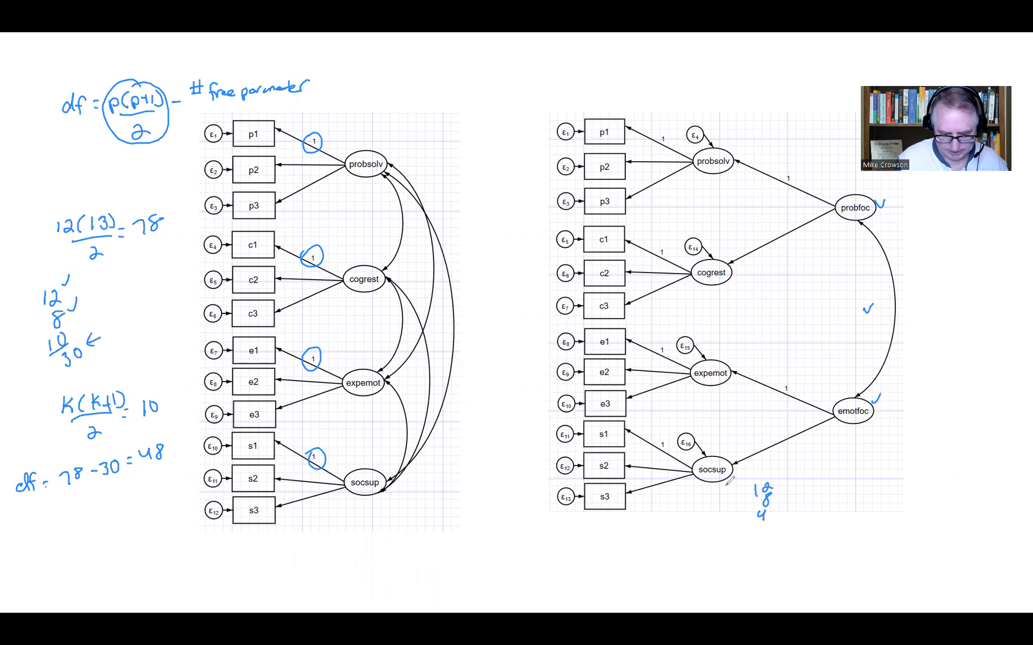
{"action": "left_click_drag", "start_coordinate": [755, 526], "coordinate": [757, 542]}
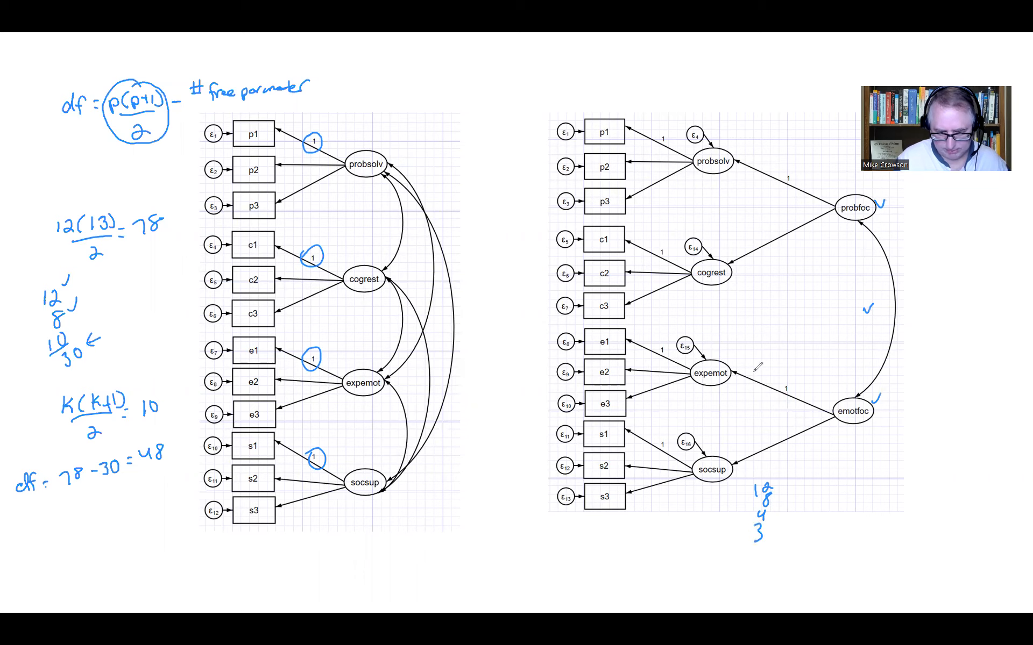
{"action": "left_click_drag", "start_coordinate": [771, 229], "coordinate": [780, 220]}
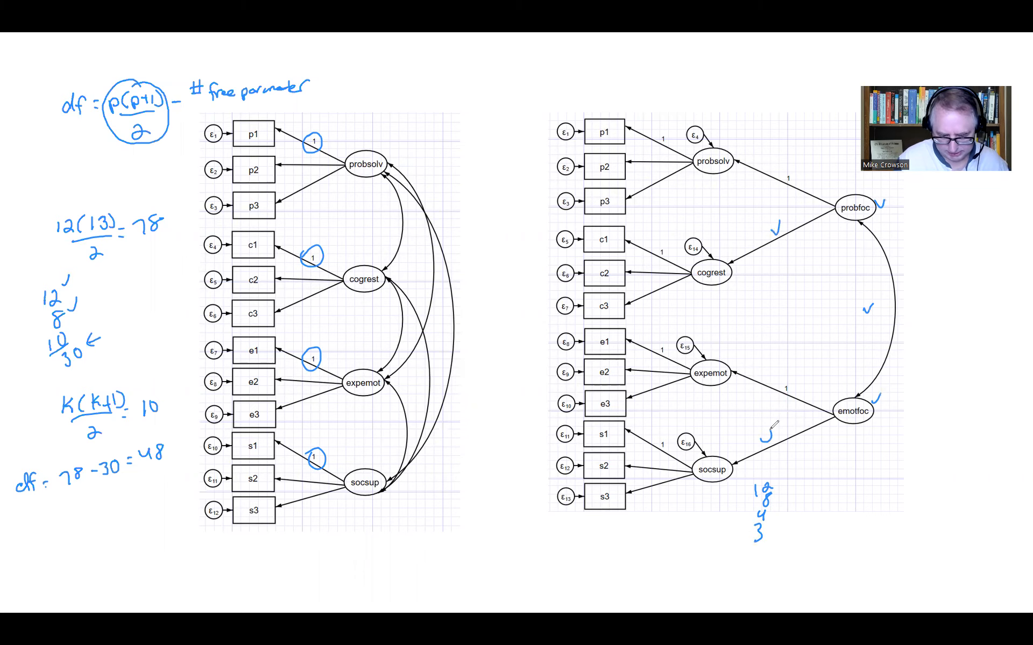
{"action": "left_click_drag", "start_coordinate": [787, 543], "coordinate": [754, 569]}
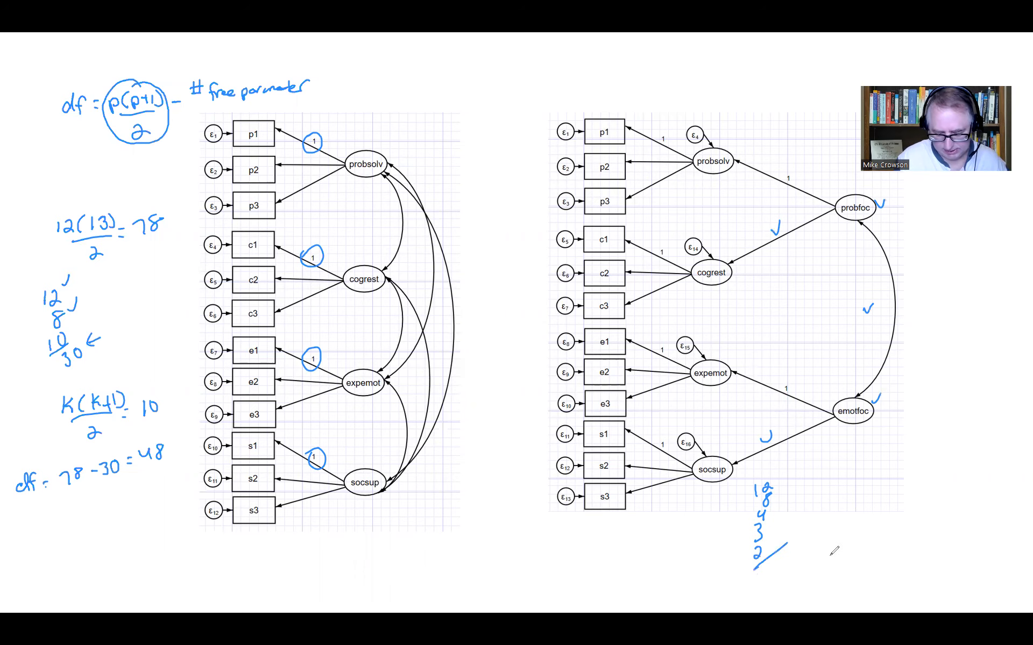
{"action": "left_click_drag", "start_coordinate": [786, 552], "coordinate": [813, 568]}
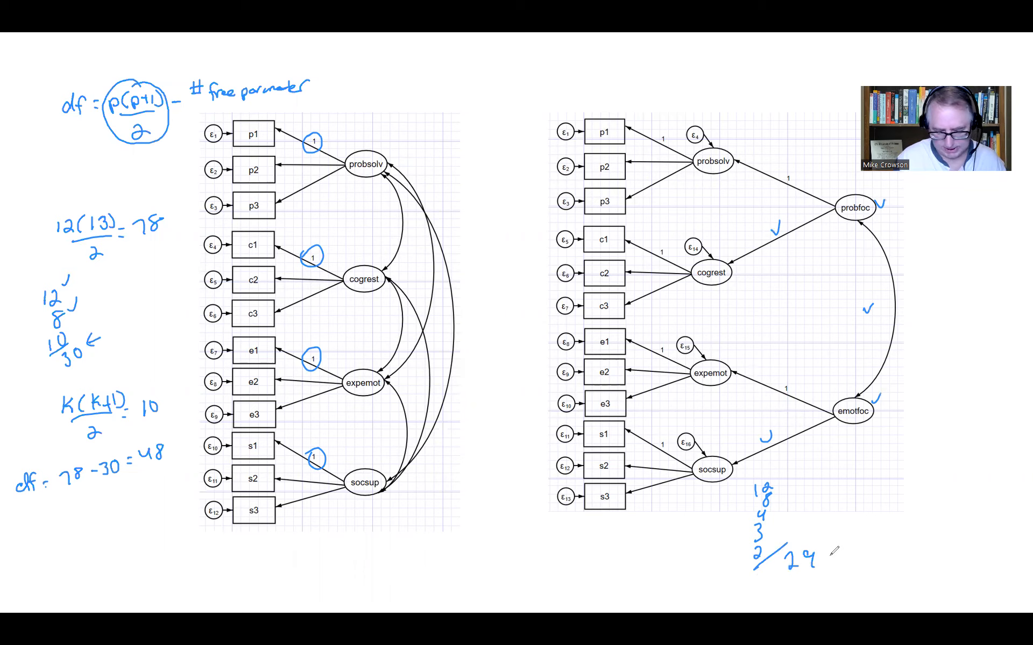
Write the degrees of freedom calculation df = 78 - 24 beside the second-order diagram.
{"action": "left_click_drag", "start_coordinate": [886, 481], "coordinate": [894, 487]}
{"action": "left_click_drag", "start_coordinate": [892, 479], "coordinate": [910, 476]}
{"action": "mouse_move", "coordinate": [906, 483]}
{"action": "left_mouse_down"}
{"action": "mouse_move", "coordinate": [926, 469]}
{"action": "mouse_move", "coordinate": [921, 484]}
{"action": "left_mouse_up"}
{"action": "left_click_drag", "start_coordinate": [941, 466], "coordinate": [935, 474]}
{"action": "left_click_drag", "start_coordinate": [945, 474], "coordinate": [980, 463]}
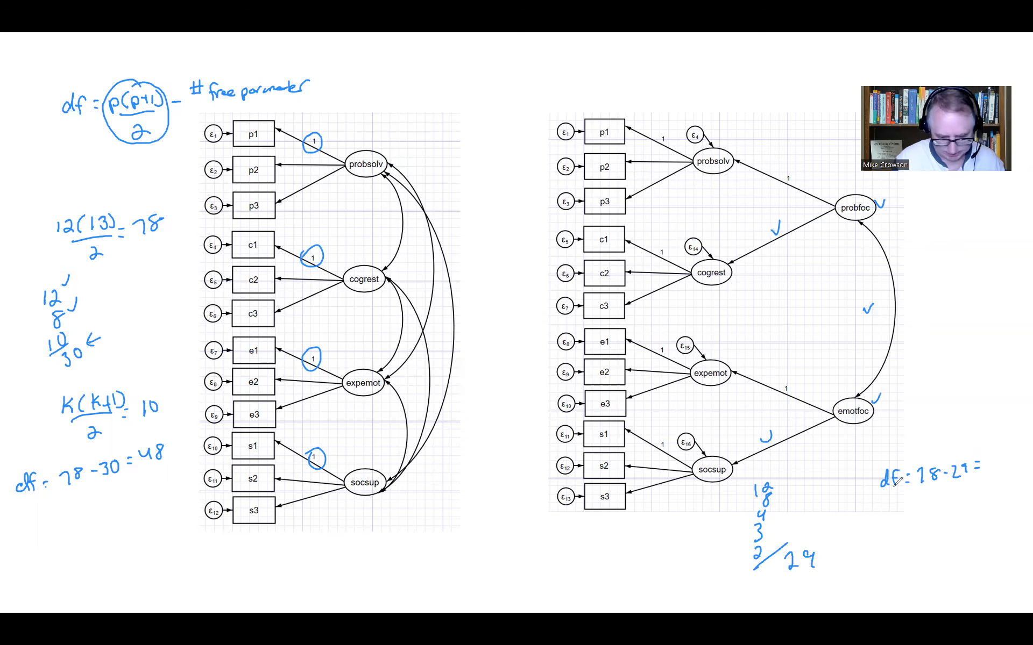
{"action": "mouse_move", "coordinate": [988, 456]}
{"action": "left_mouse_down"}
{"action": "mouse_move", "coordinate": [994, 468]}
{"action": "mouse_move", "coordinate": [1007, 447]}
{"action": "left_mouse_up"}
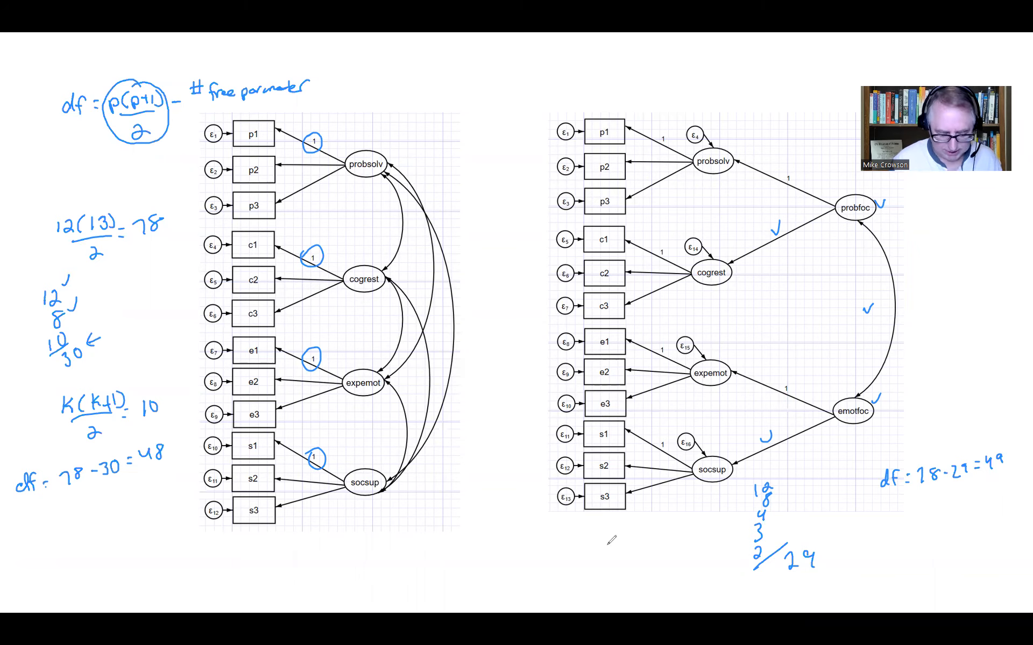
Clear all on-screen annotations and leave the slide view.
{"action": "key", "text": "Escape"}
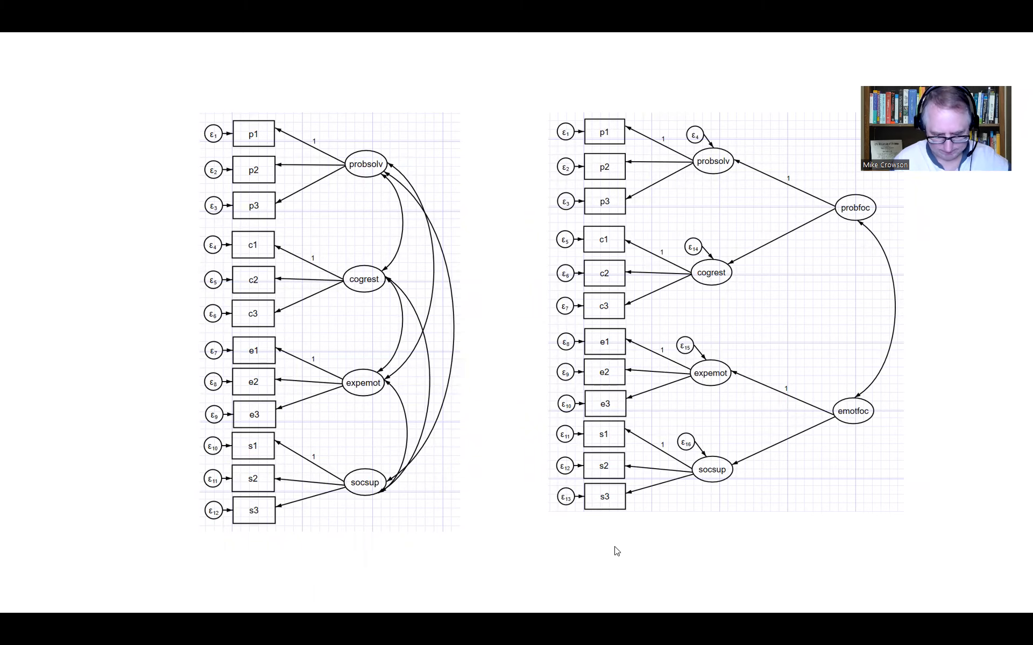
{"action": "key", "text": "Escape"}
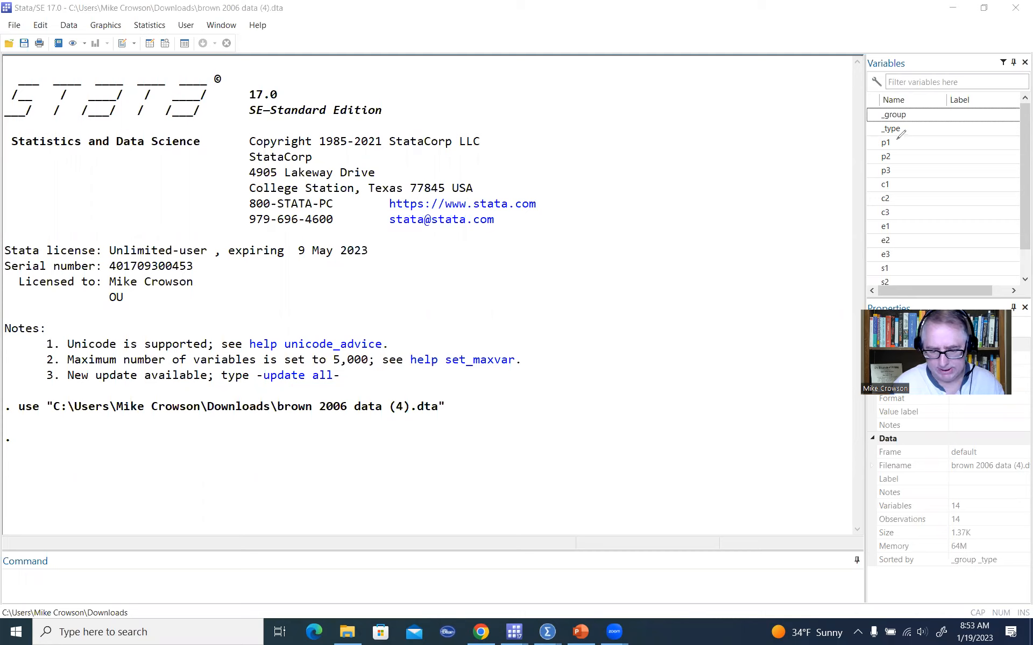
Mark the variables p1 through s1 in the variables list, then undo the mark.
{"action": "left_click_drag", "start_coordinate": [896, 141], "coordinate": [906, 268]}
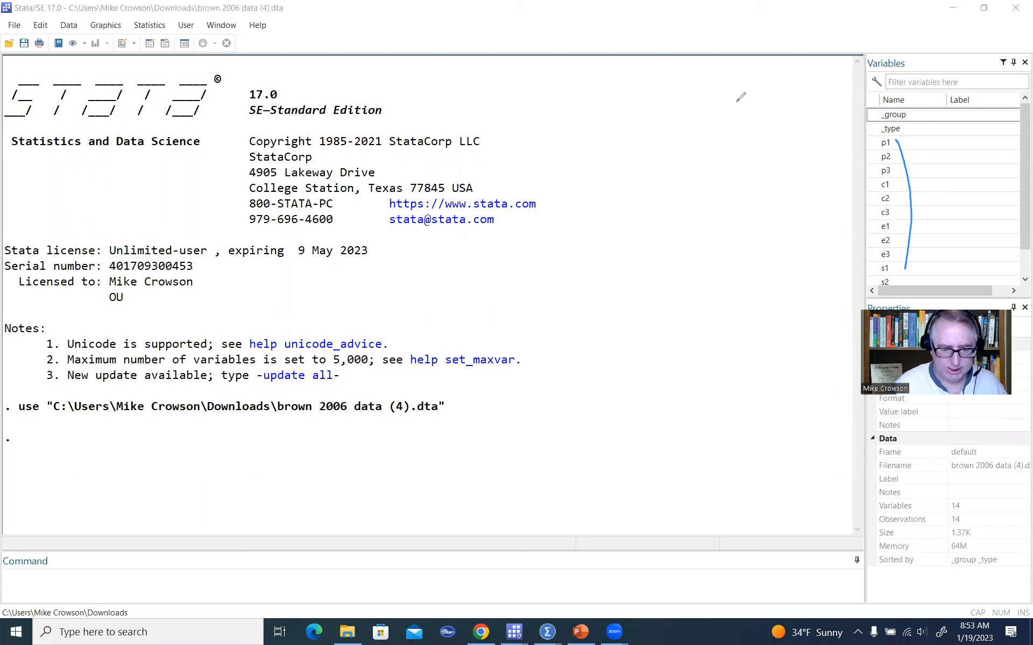
{"action": "key", "text": "ctrl+z"}
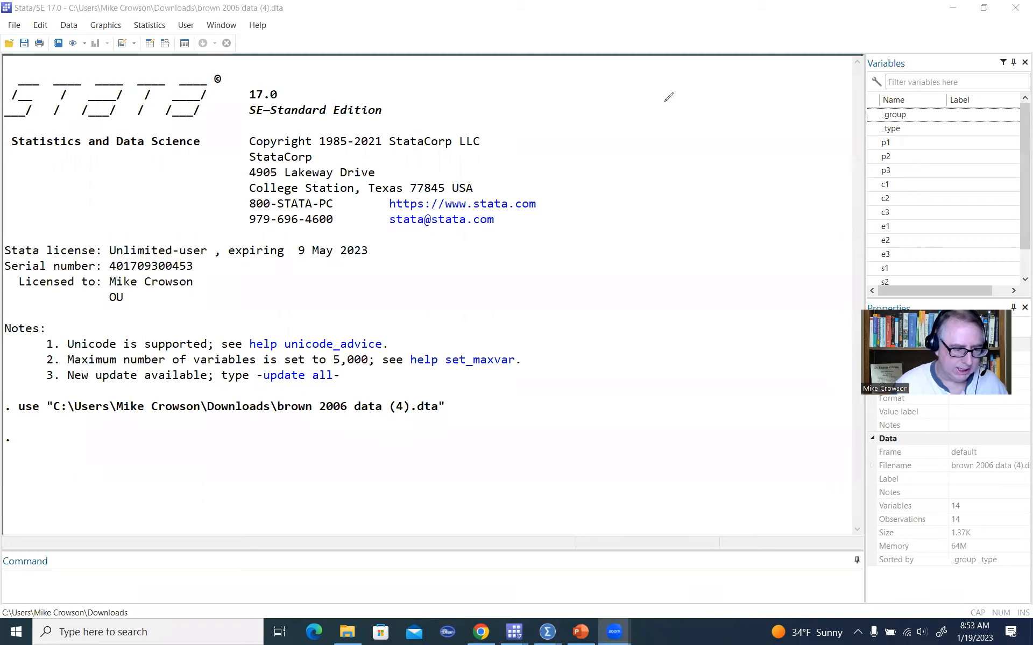
Open the Data Editor to inspect the loaded correlation data, then close it.
{"action": "left_click", "coordinate": [149, 44]}
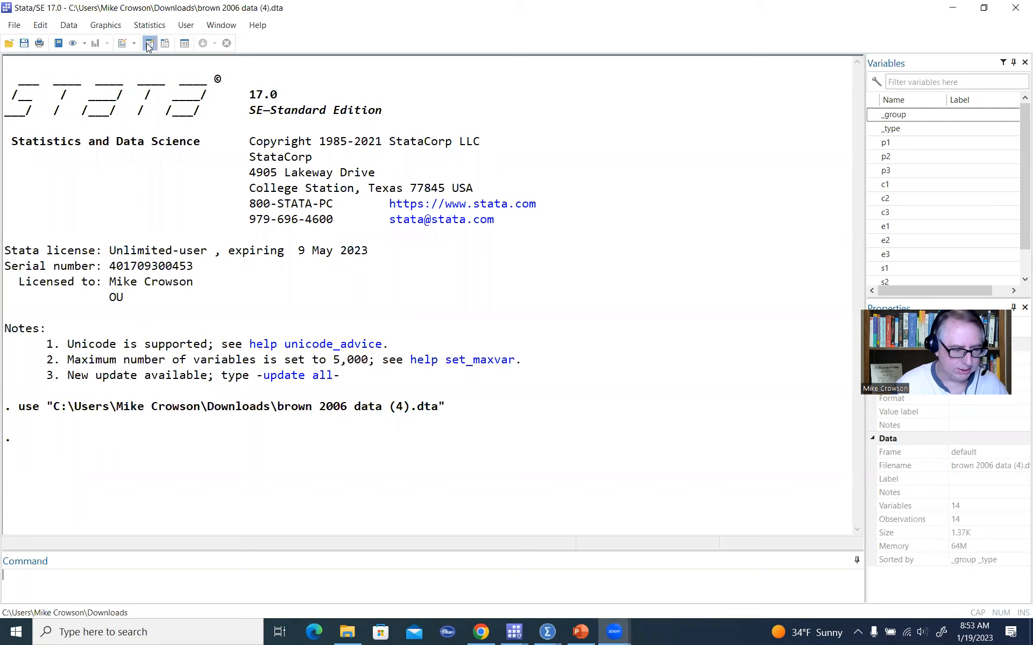
{"action": "left_click", "coordinate": [390, 12]}
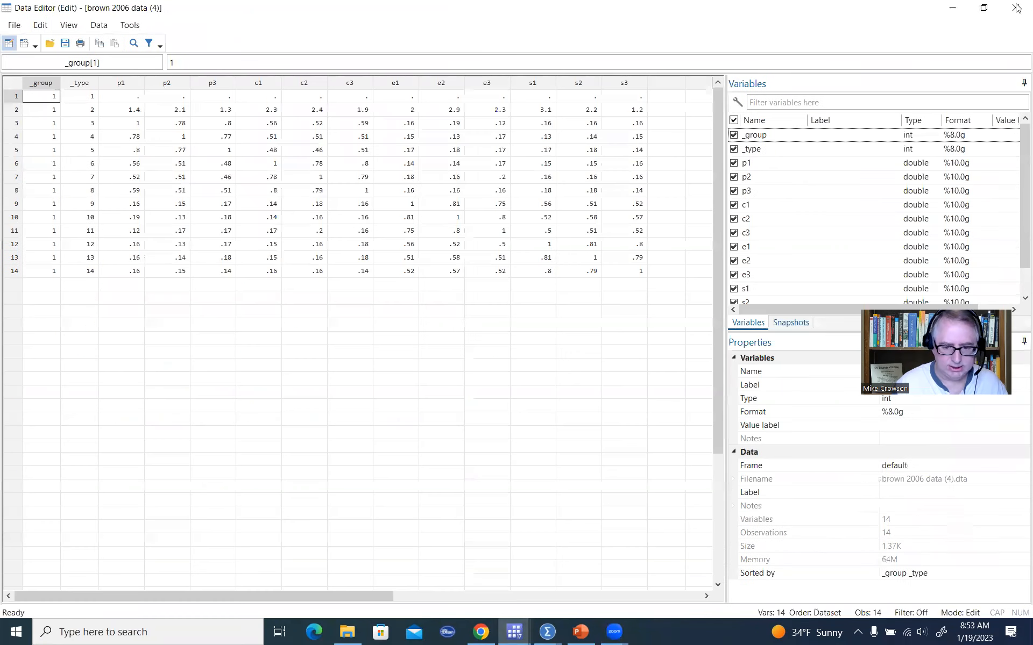
{"action": "left_click", "coordinate": [1016, 9]}
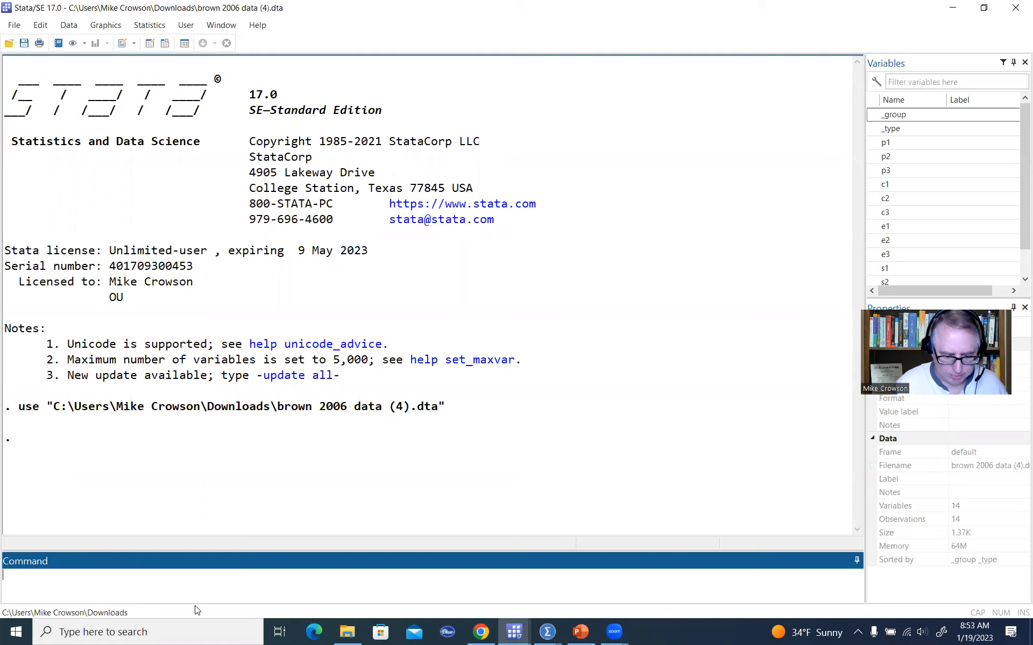
Open the SEM Builder for model building and estimation, maximize it, and set the zoom to 125%.
{"action": "left_click", "coordinate": [139, 28]}
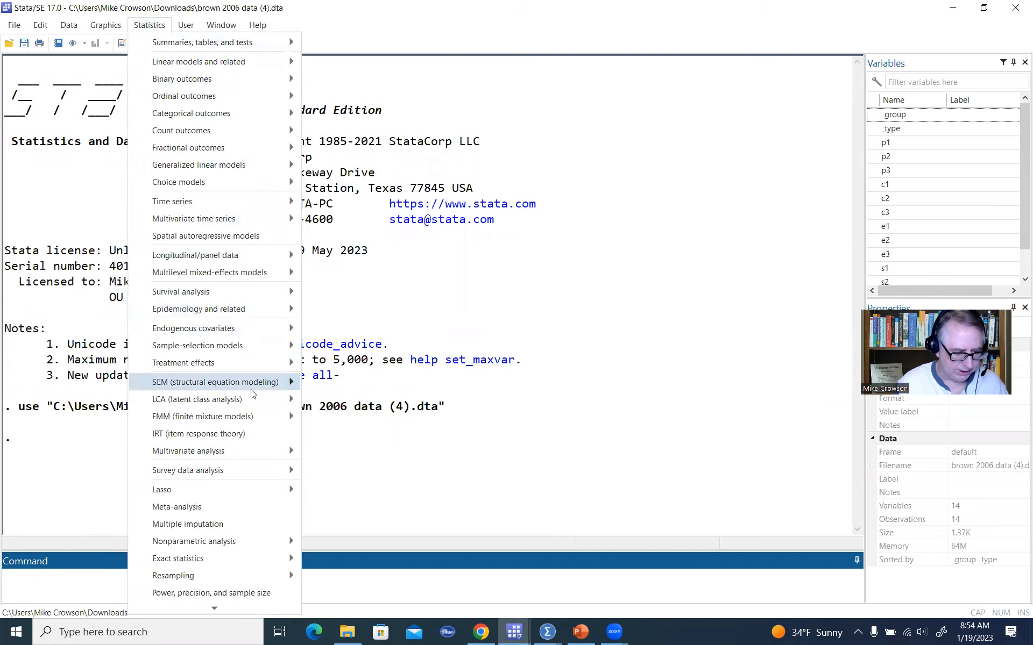
{"action": "mouse_move", "coordinate": [254, 392]}
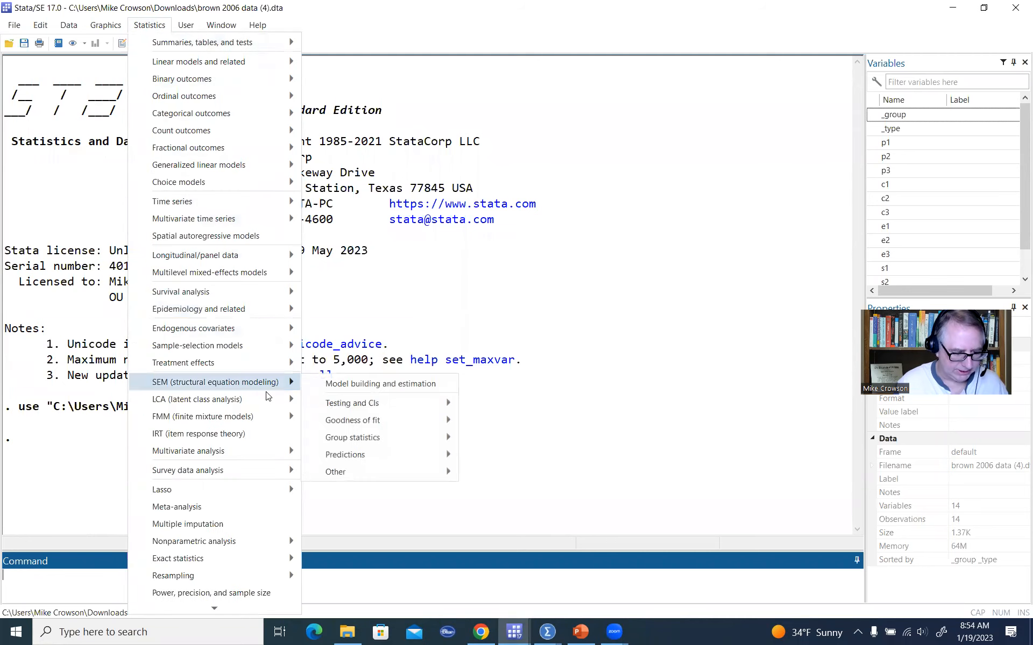
{"action": "left_click", "coordinate": [386, 385]}
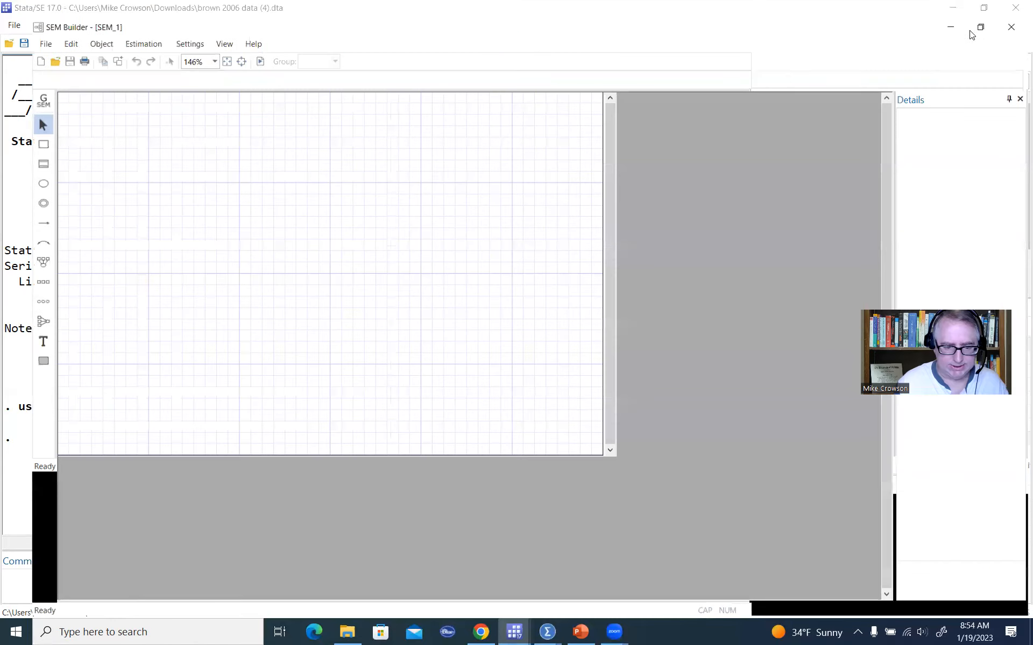
{"action": "left_click", "coordinate": [980, 24]}
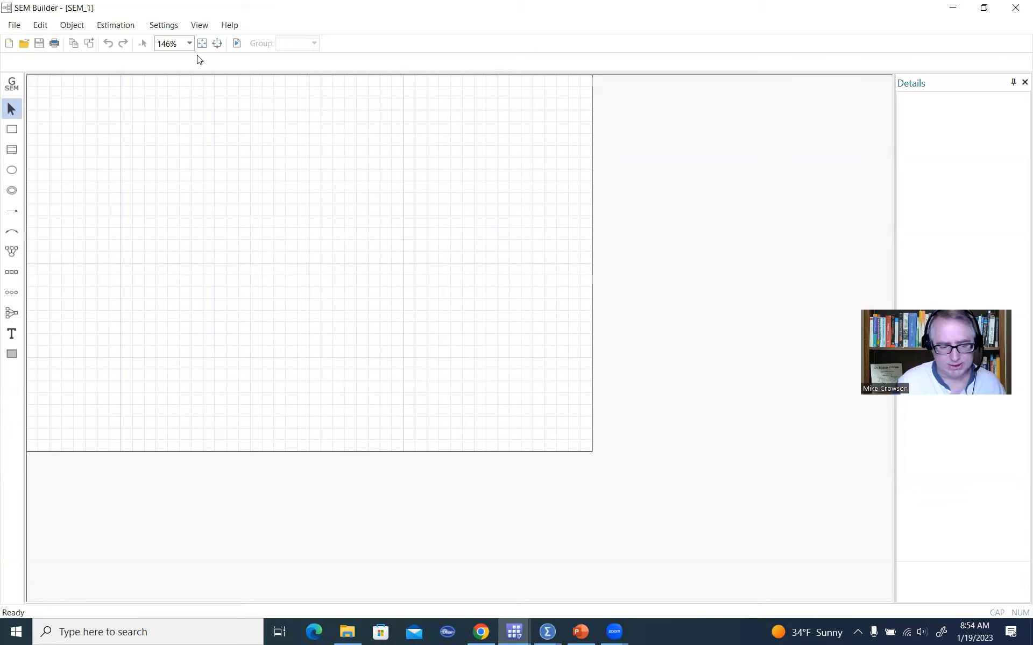
{"action": "left_click", "coordinate": [189, 43]}
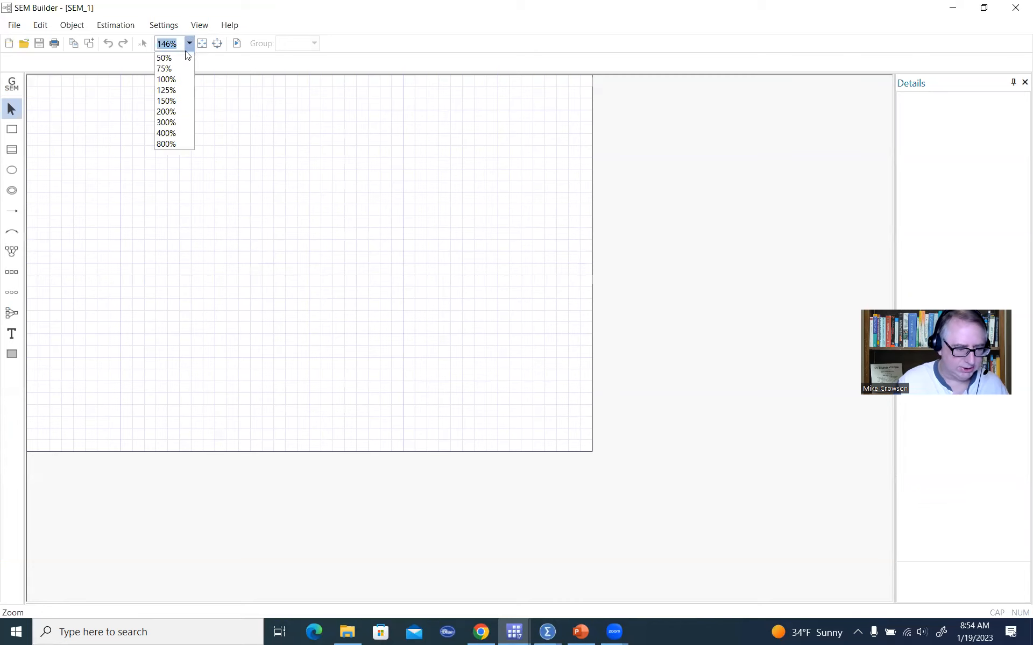
{"action": "left_click", "coordinate": [177, 94]}
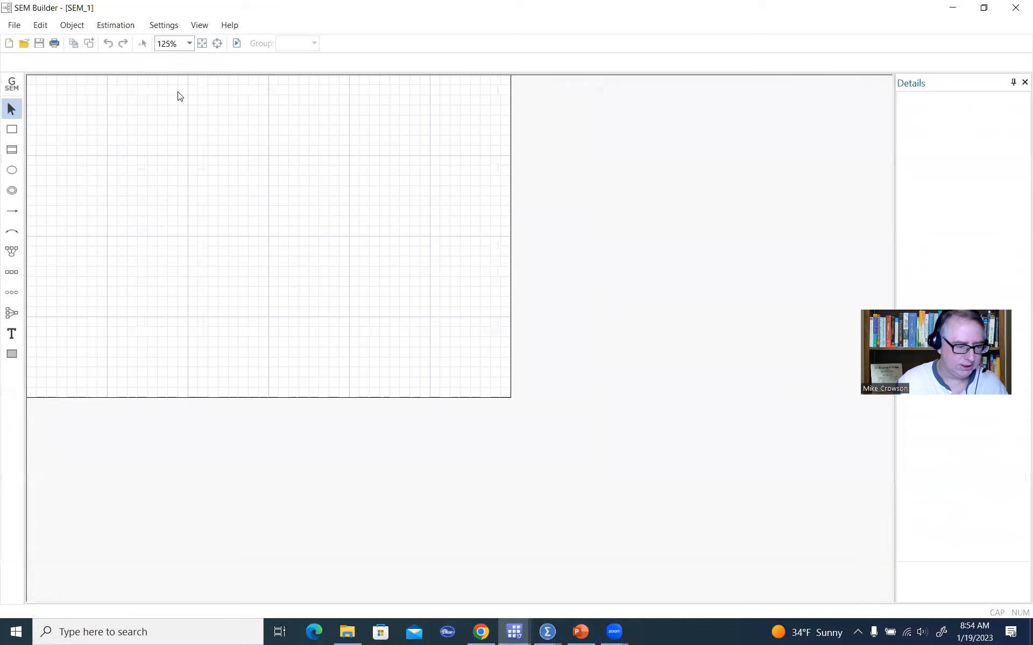
Adjust the canvas size to 8.3 by 8 inches.
{"action": "left_click", "coordinate": [217, 44]}
{"action": "left_click", "coordinate": [493, 353]}
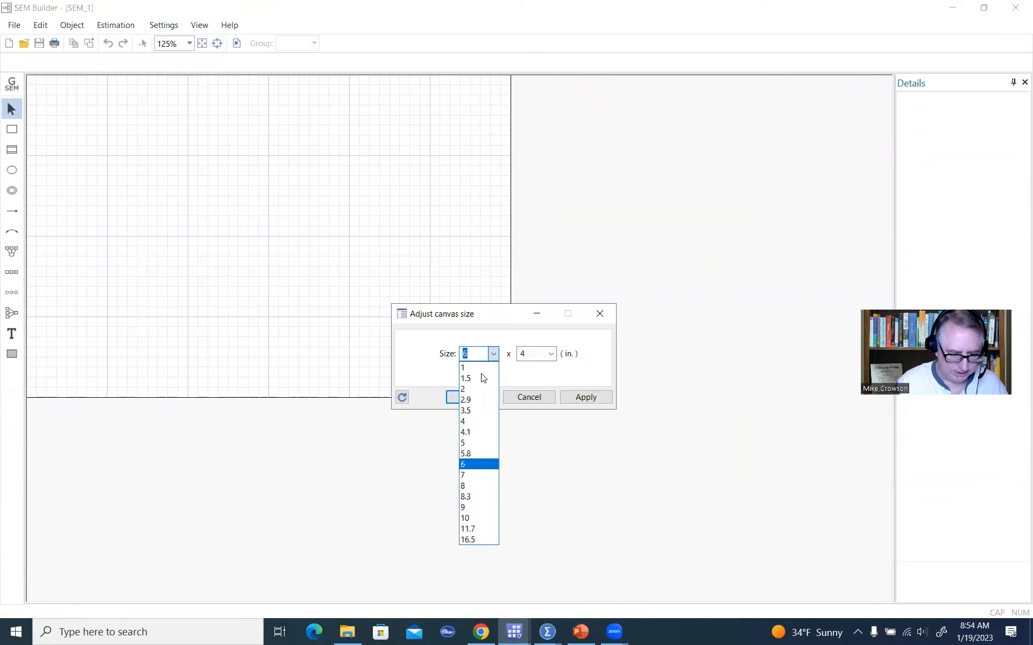
{"action": "left_click", "coordinate": [473, 496]}
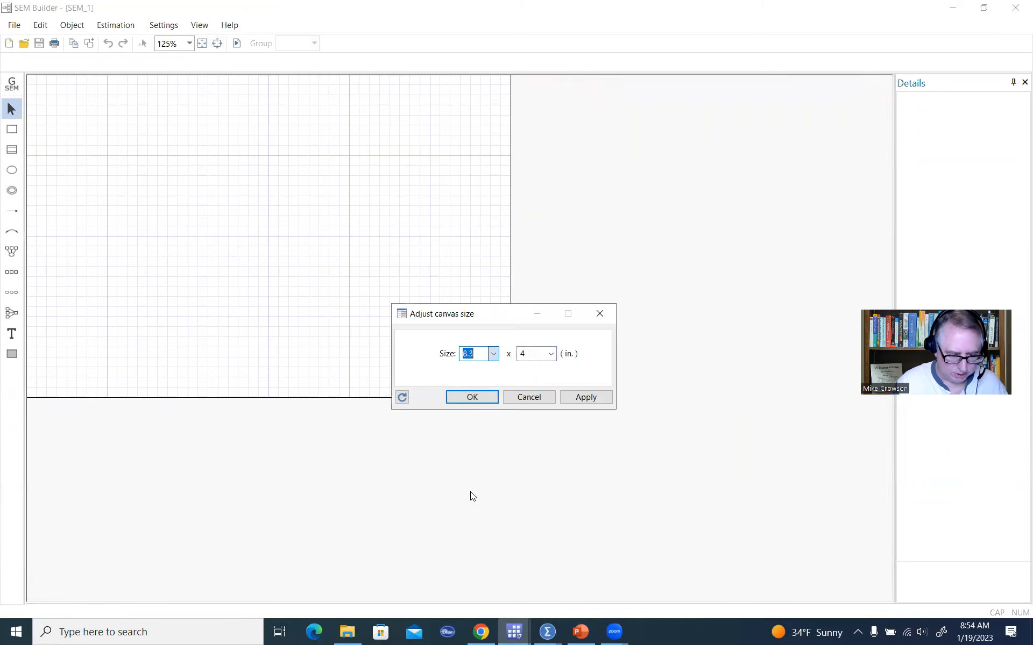
{"action": "left_click", "coordinate": [549, 354]}
{"action": "left_click", "coordinate": [525, 486]}
{"action": "left_click", "coordinate": [486, 404]}
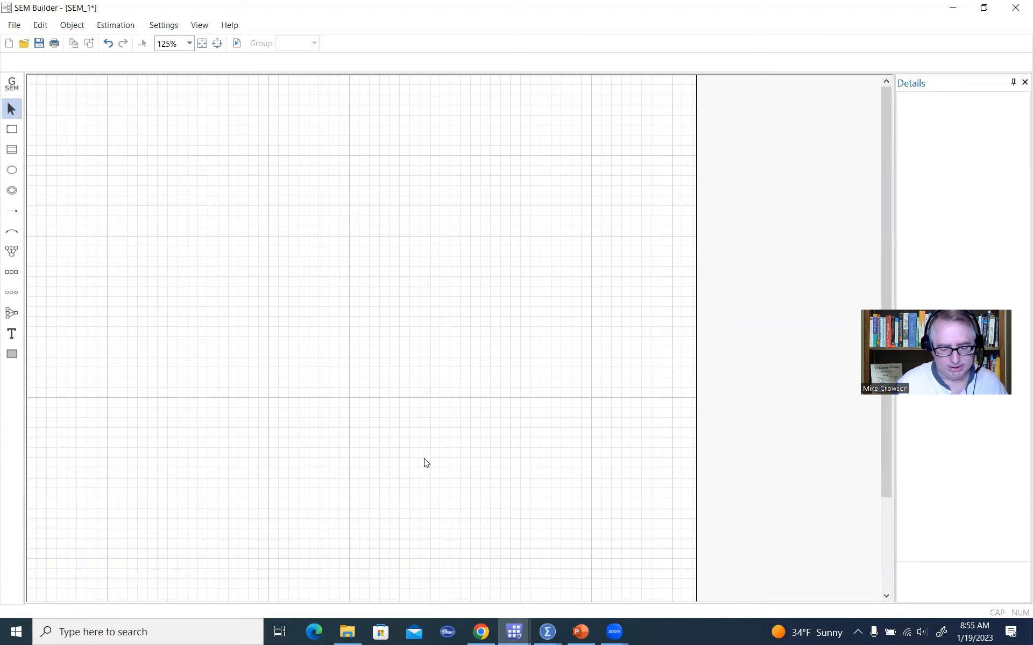
Open the correlated first-order CFA model and estimate it with maximum likelihood.
{"action": "left_click", "coordinate": [552, 548]}
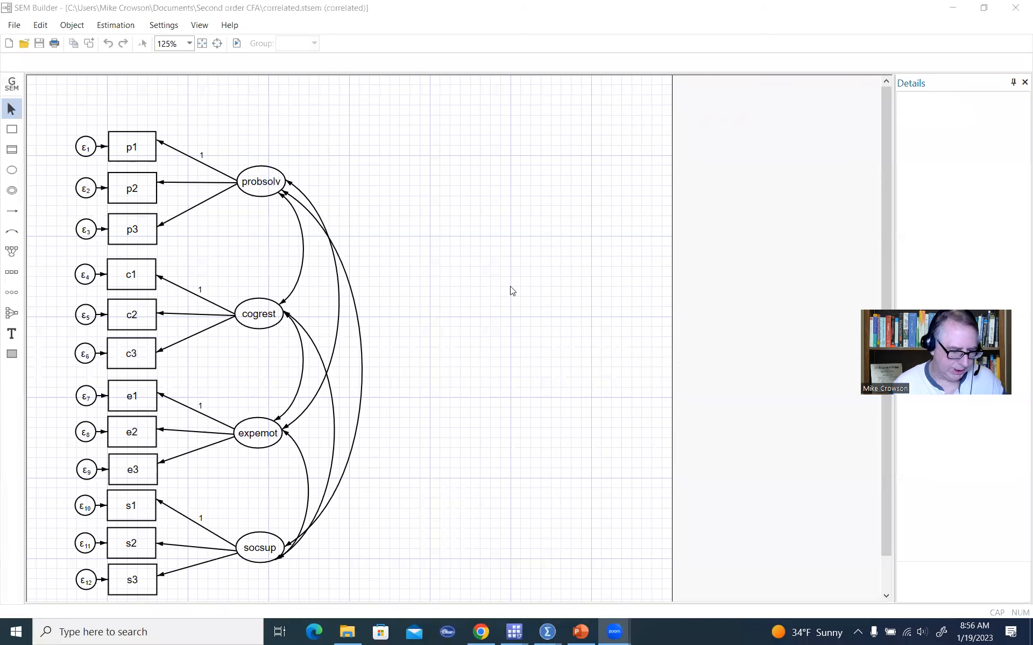
{"action": "scroll", "coordinate": [688, 272], "scroll_direction": "down", "scroll_amount": 1}
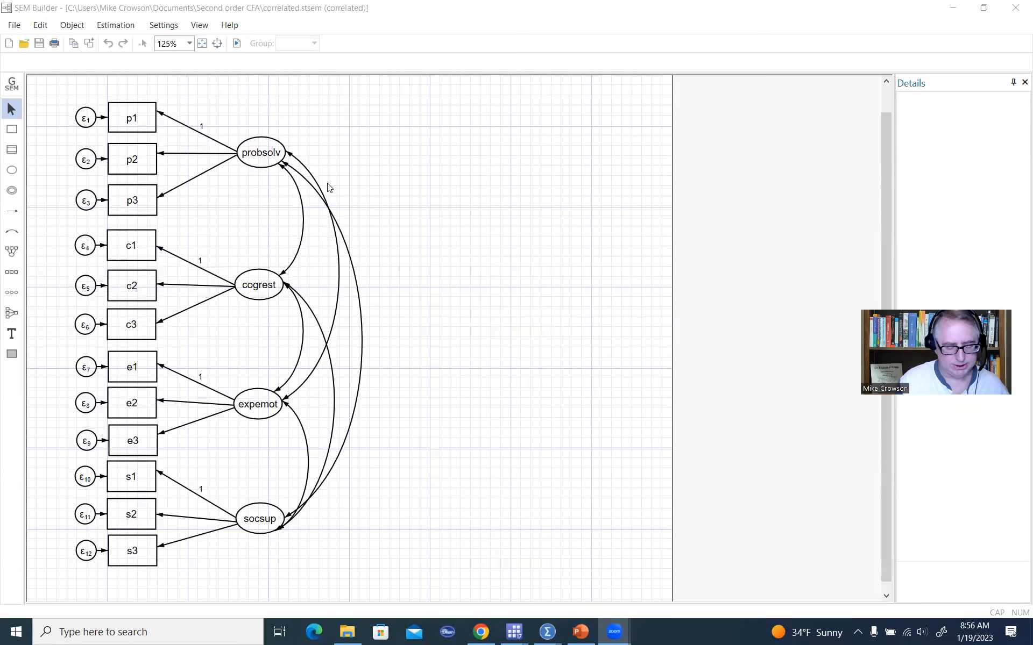
{"action": "left_click", "coordinate": [129, 28]}
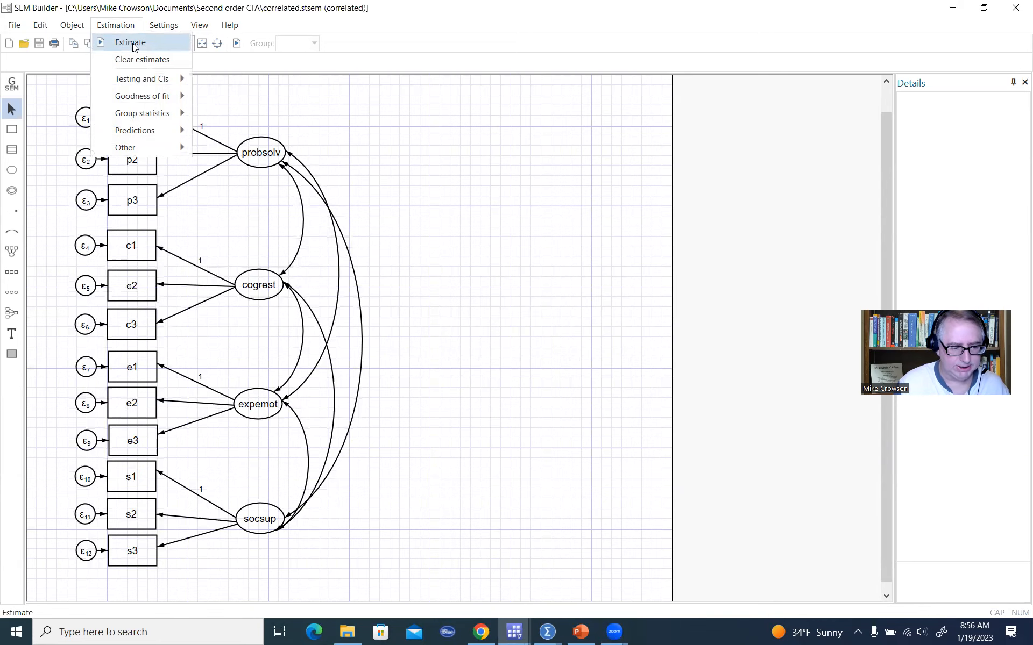
{"action": "left_click", "coordinate": [134, 48]}
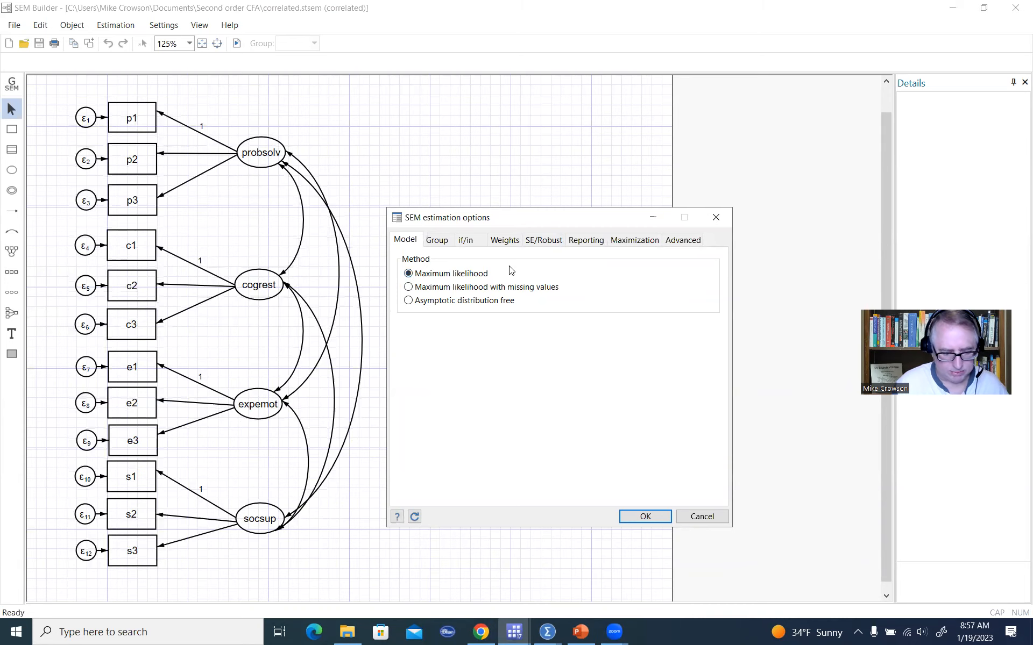
{"action": "left_click", "coordinate": [651, 517]}
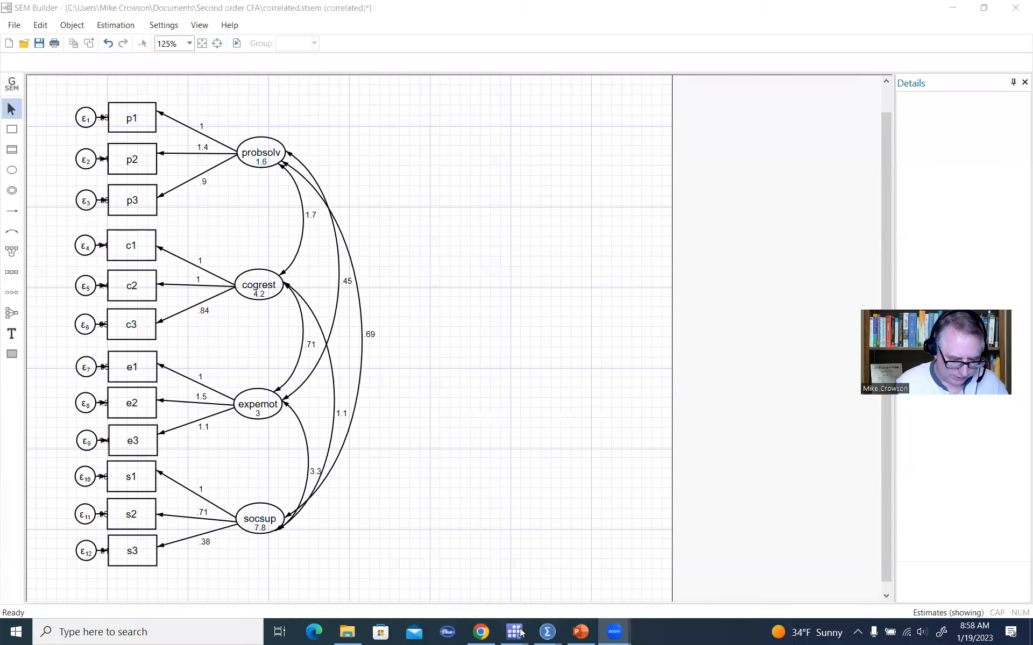
Switch to the Stata results window and examine the measurement loadings, constrained loadings and their p-values.
{"action": "left_click", "coordinate": [520, 633]}
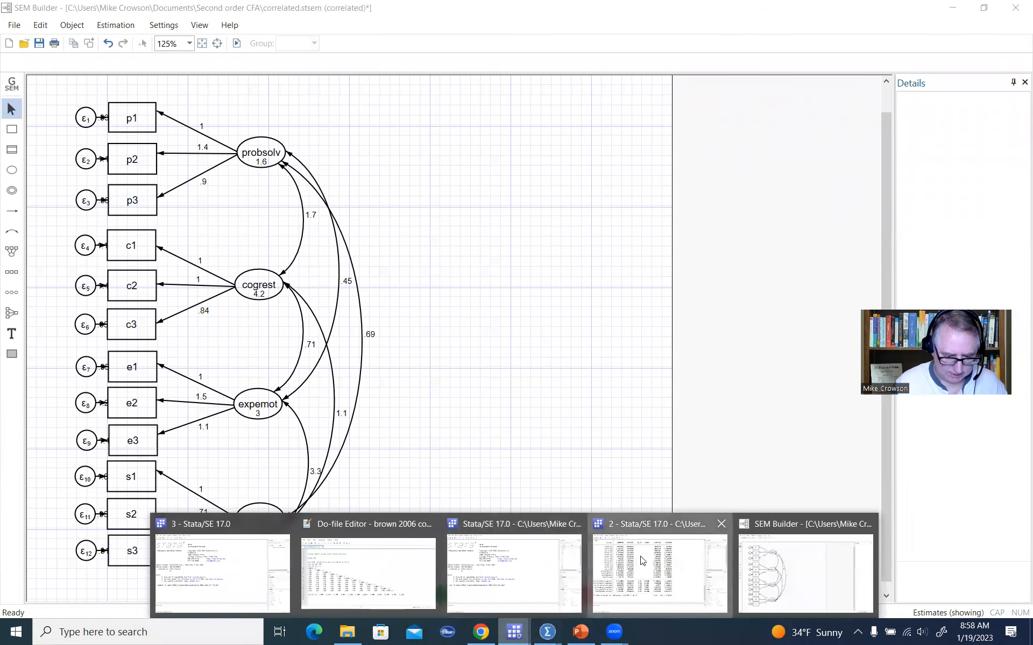
{"action": "left_click", "coordinate": [624, 565]}
{"action": "scroll", "coordinate": [581, 421], "scroll_direction": "up", "scroll_amount": 15}
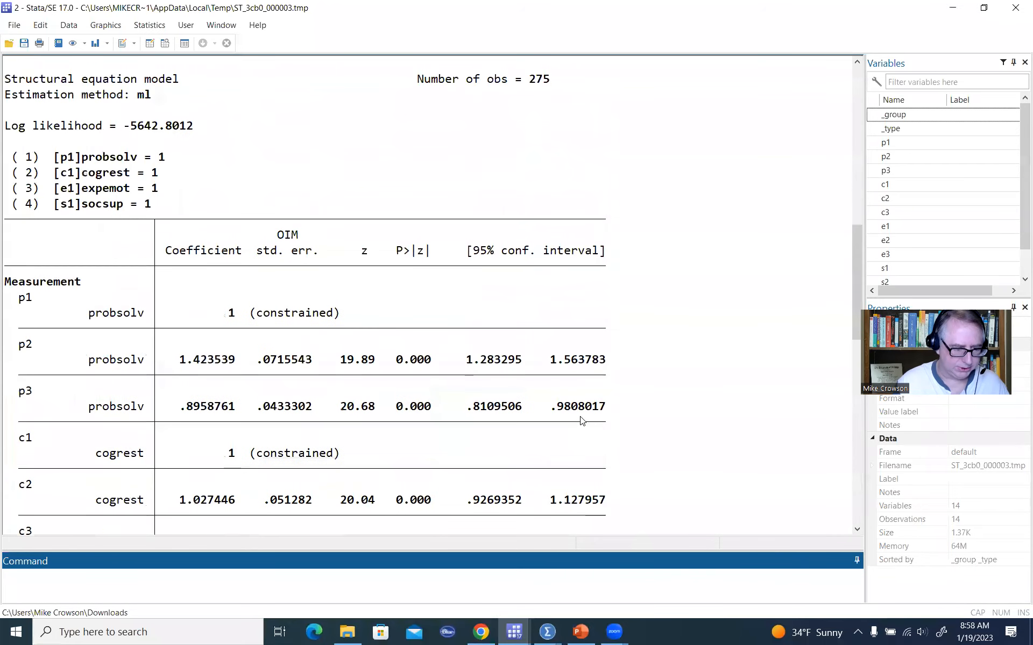
{"action": "left_click_drag", "start_coordinate": [165, 250], "coordinate": [242, 252]}
{"action": "scroll", "coordinate": [255, 370], "scroll_direction": "down", "scroll_amount": 2}
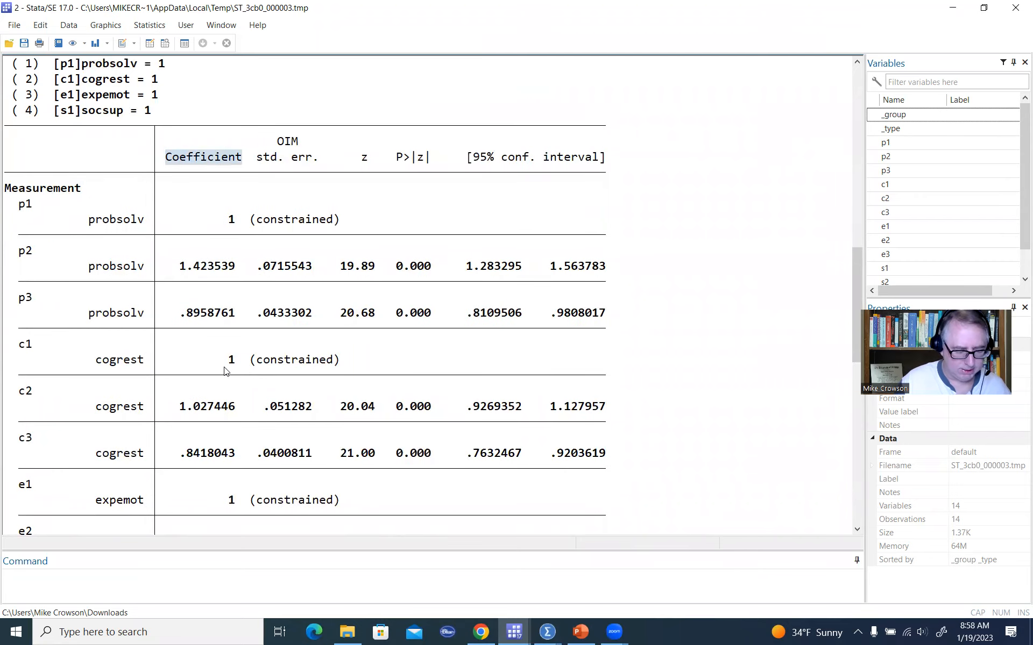
{"action": "left_click_drag", "start_coordinate": [221, 219], "coordinate": [248, 219]}
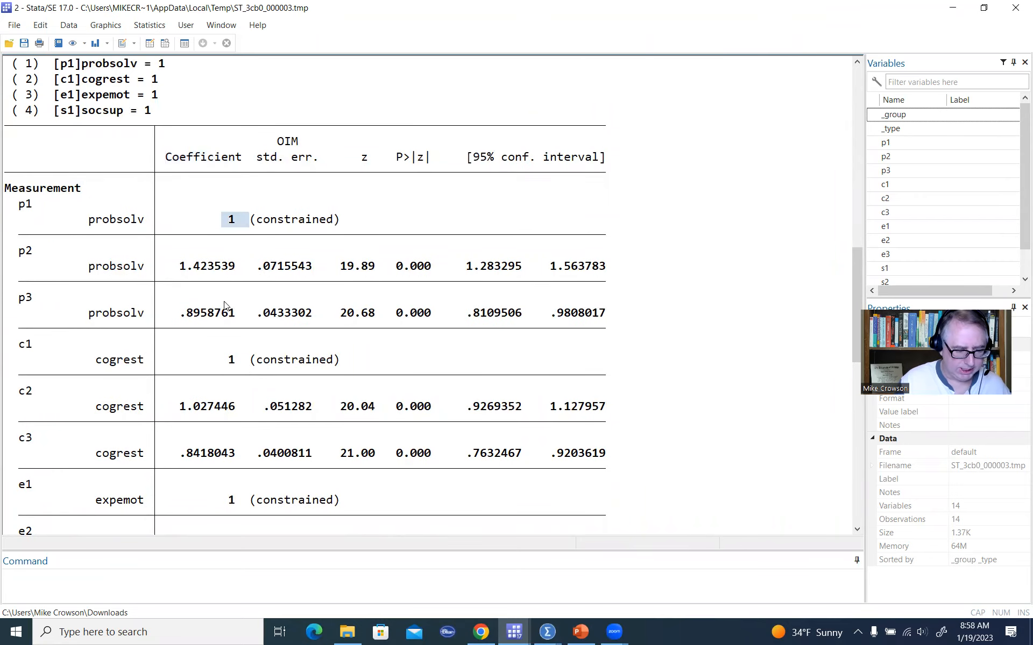
{"action": "left_click_drag", "start_coordinate": [226, 359], "coordinate": [243, 359]}
{"action": "left_click_drag", "start_coordinate": [225, 500], "coordinate": [243, 501]}
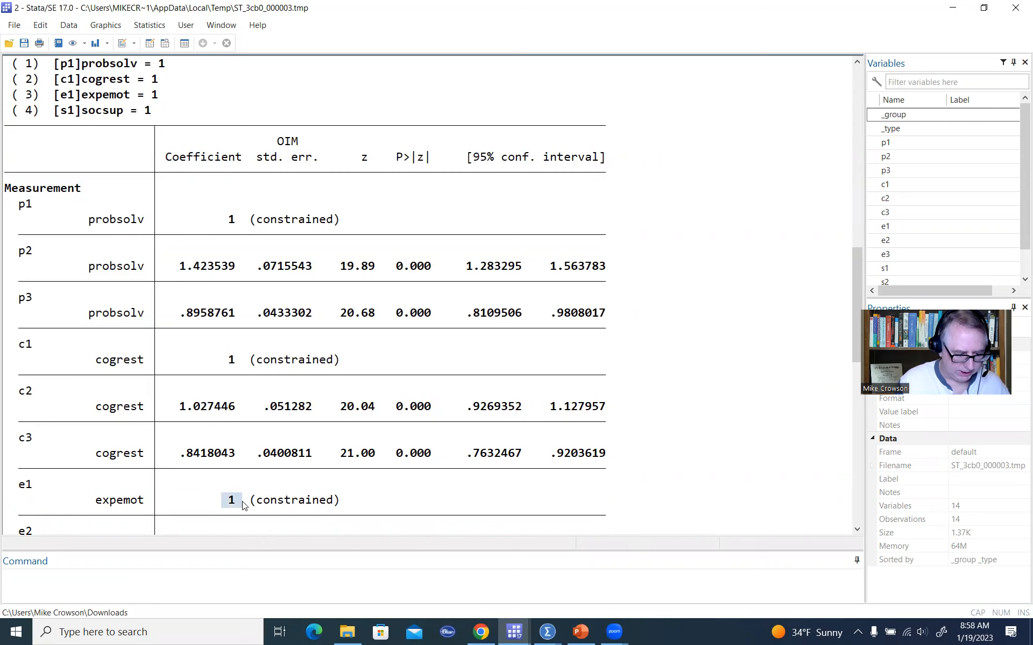
{"action": "scroll", "coordinate": [260, 472], "scroll_direction": "down", "scroll_amount": 3}
{"action": "scroll", "coordinate": [259, 472], "scroll_direction": "down", "scroll_amount": 1}
{"action": "left_click_drag", "start_coordinate": [221, 457], "coordinate": [237, 457]}
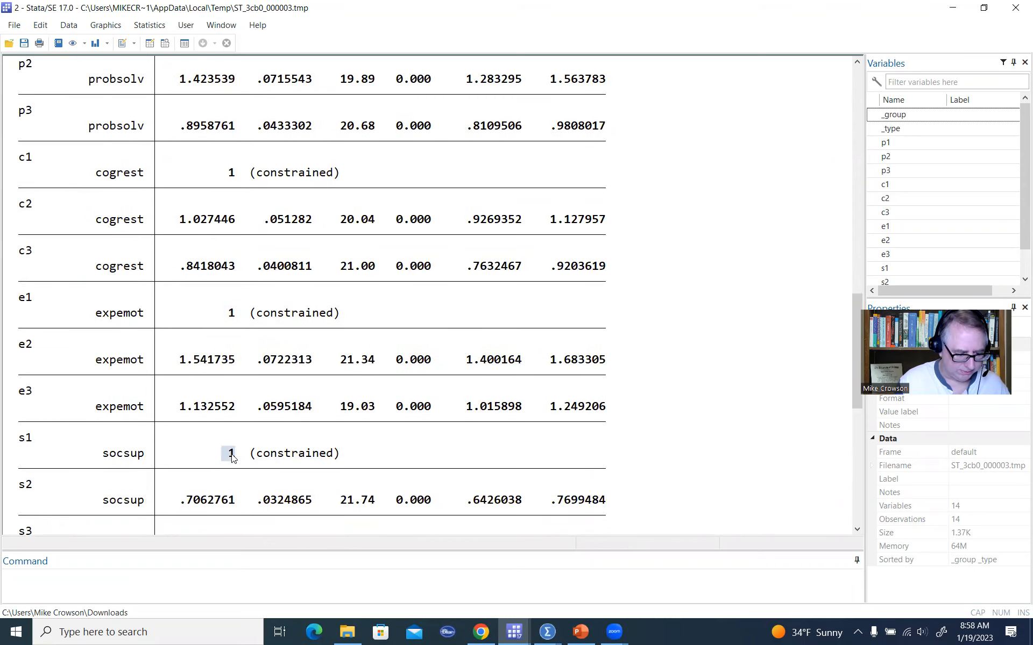
{"action": "scroll", "coordinate": [207, 322], "scroll_direction": "up", "scroll_amount": 2}
{"action": "left_click_drag", "start_coordinate": [181, 173], "coordinate": [241, 172]}
{"action": "left_click_drag", "start_coordinate": [181, 220], "coordinate": [234, 221]}
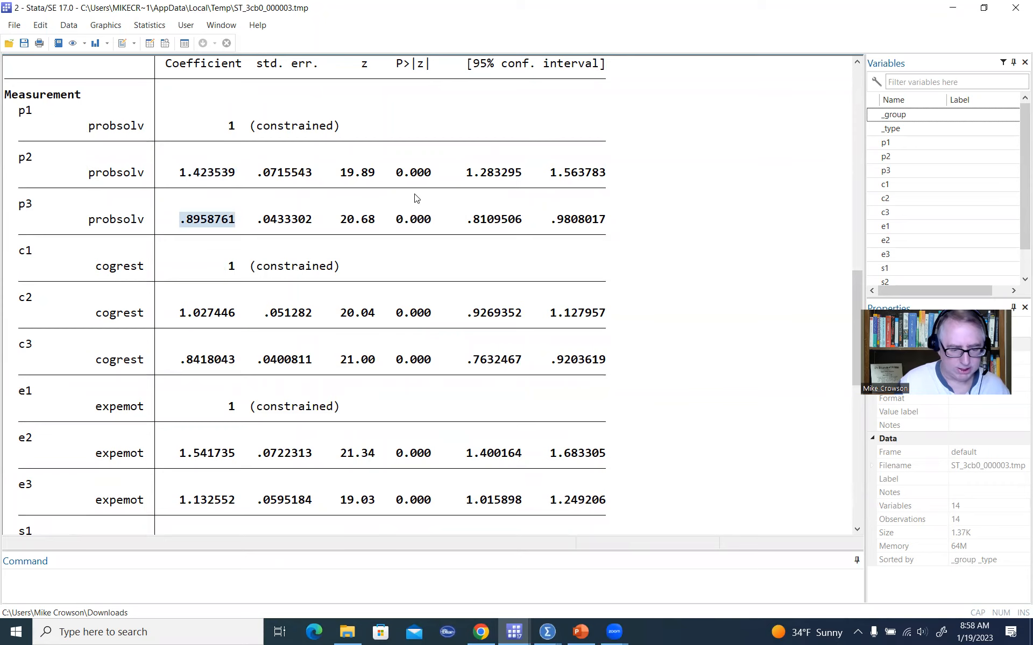
{"action": "left_click_drag", "start_coordinate": [397, 172], "coordinate": [444, 173]}
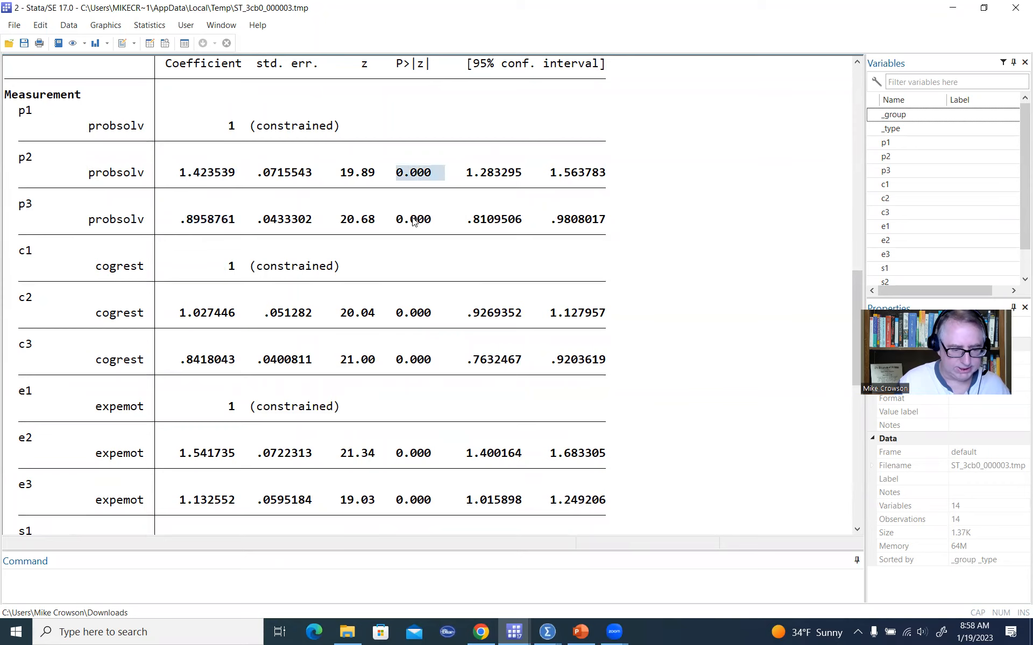
{"action": "left_click_drag", "start_coordinate": [396, 220], "coordinate": [437, 220]}
{"action": "scroll", "coordinate": [339, 198], "scroll_direction": "up", "scroll_amount": 2}
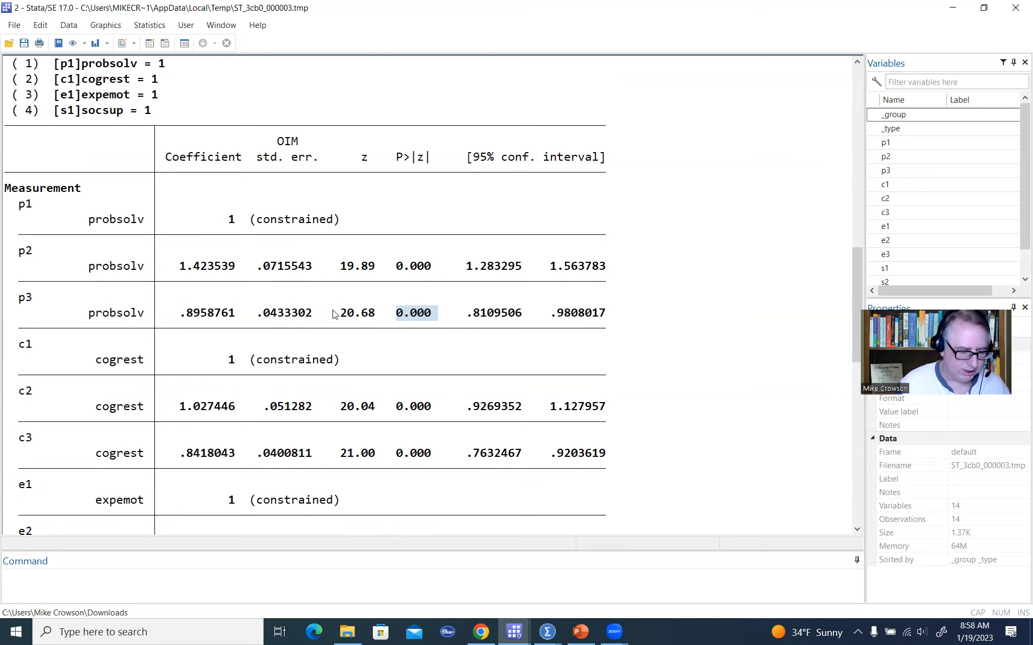
{"action": "scroll", "coordinate": [279, 301], "scroll_direction": "down", "scroll_amount": 1}
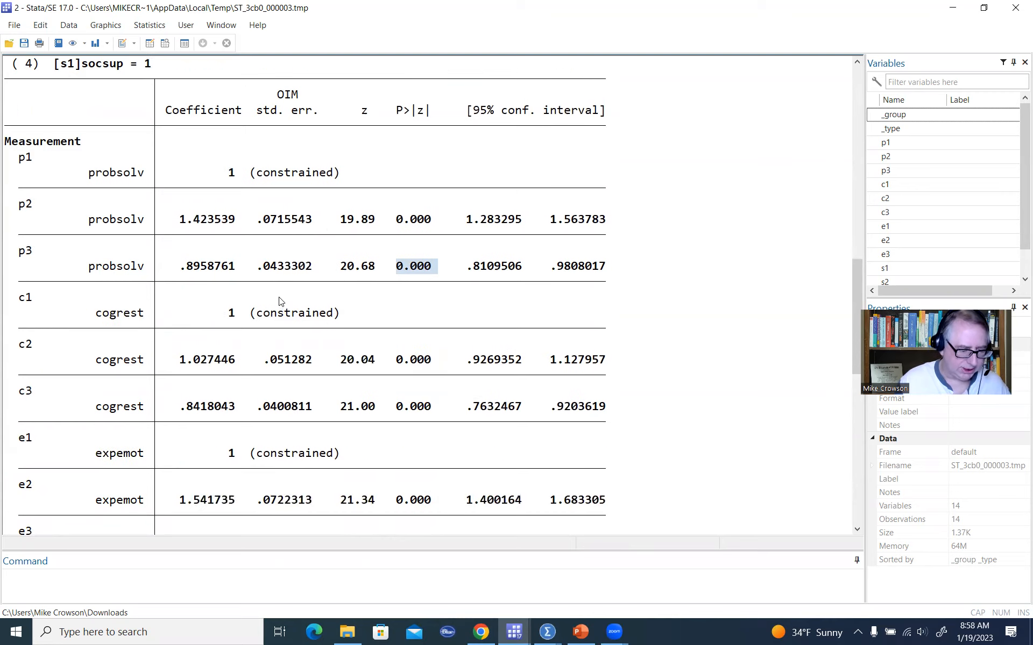
{"action": "scroll", "coordinate": [280, 301], "scroll_direction": "down", "scroll_amount": 4}
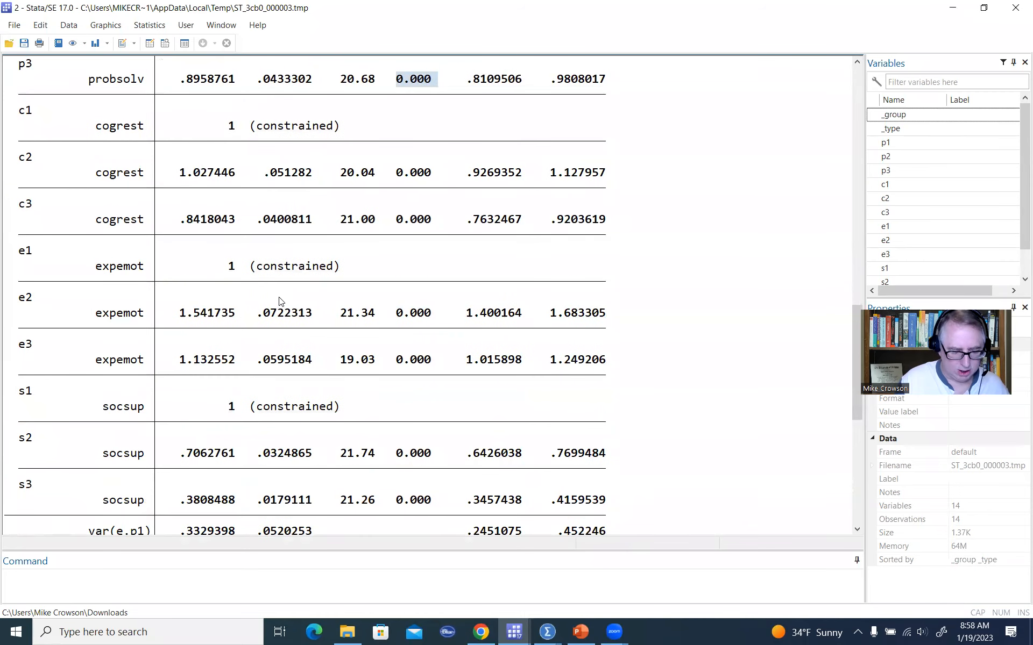
{"action": "scroll", "coordinate": [279, 301], "scroll_direction": "down", "scroll_amount": 1}
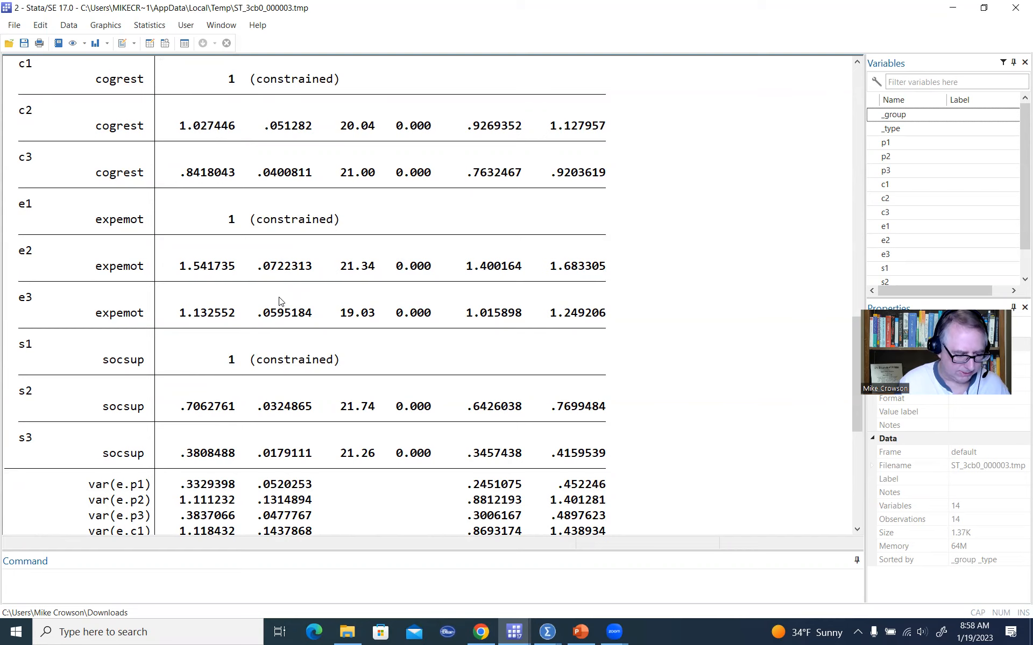
{"action": "scroll", "coordinate": [280, 301], "scroll_direction": "down", "scroll_amount": 7}
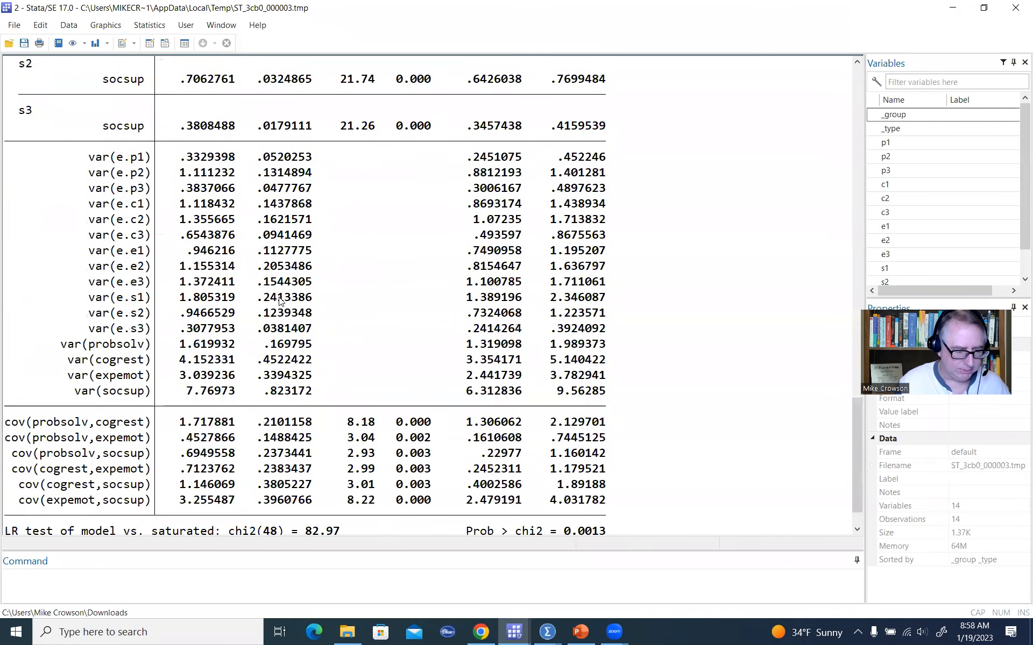
Examine the error variances, factor variances and factor covariances with their p-values in the output.
{"action": "left_click_drag", "start_coordinate": [180, 157], "coordinate": [238, 154]}
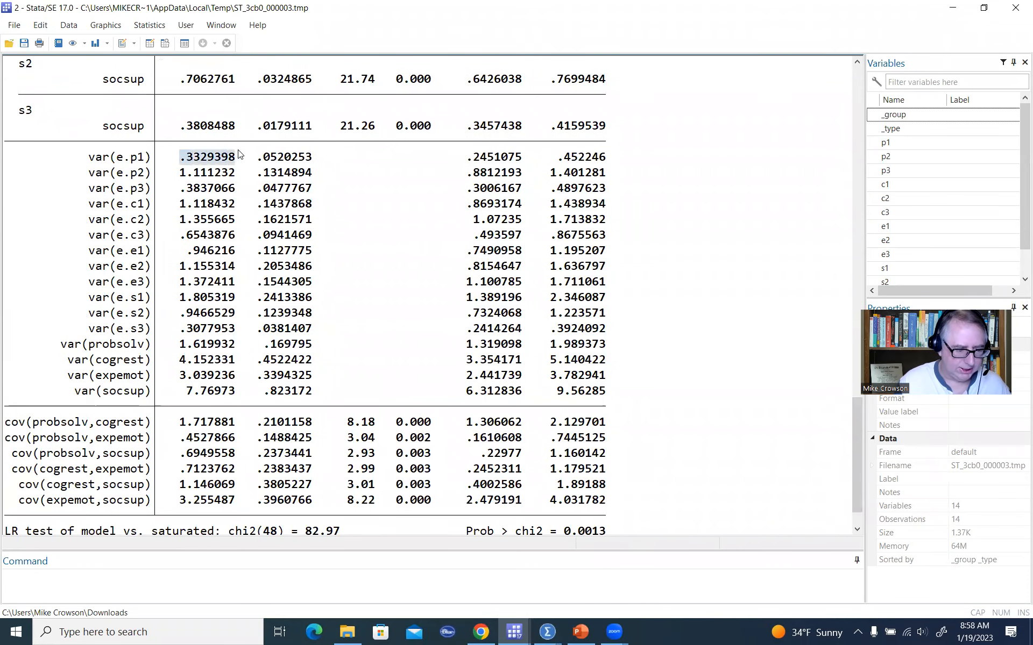
{"action": "left_click_drag", "start_coordinate": [175, 173], "coordinate": [242, 173]}
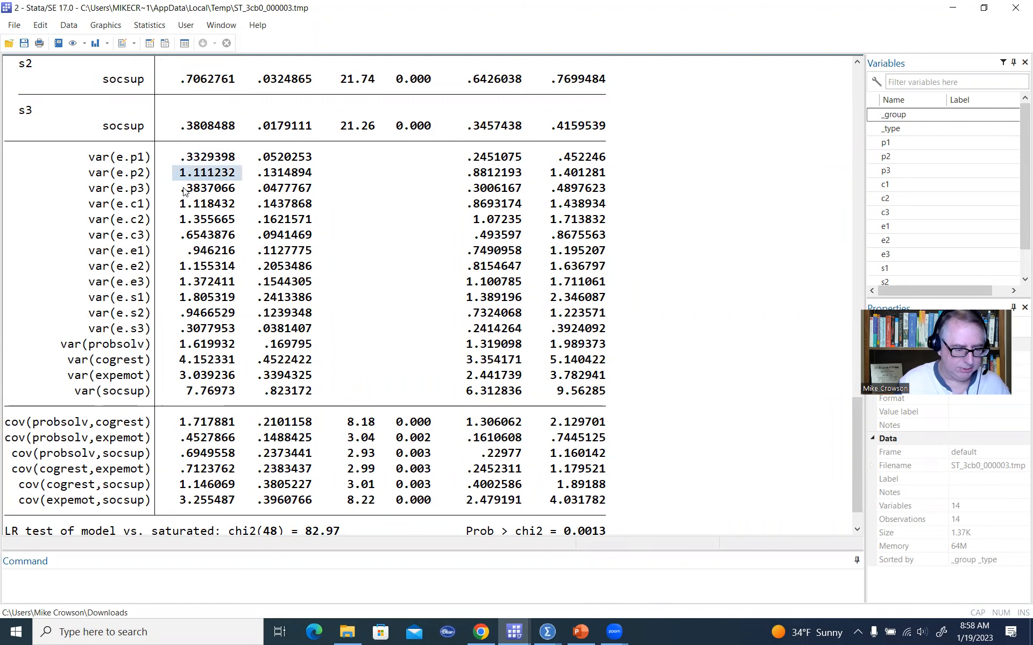
{"action": "left_click_drag", "start_coordinate": [183, 188], "coordinate": [245, 189]}
{"action": "left_click_drag", "start_coordinate": [180, 204], "coordinate": [241, 204]}
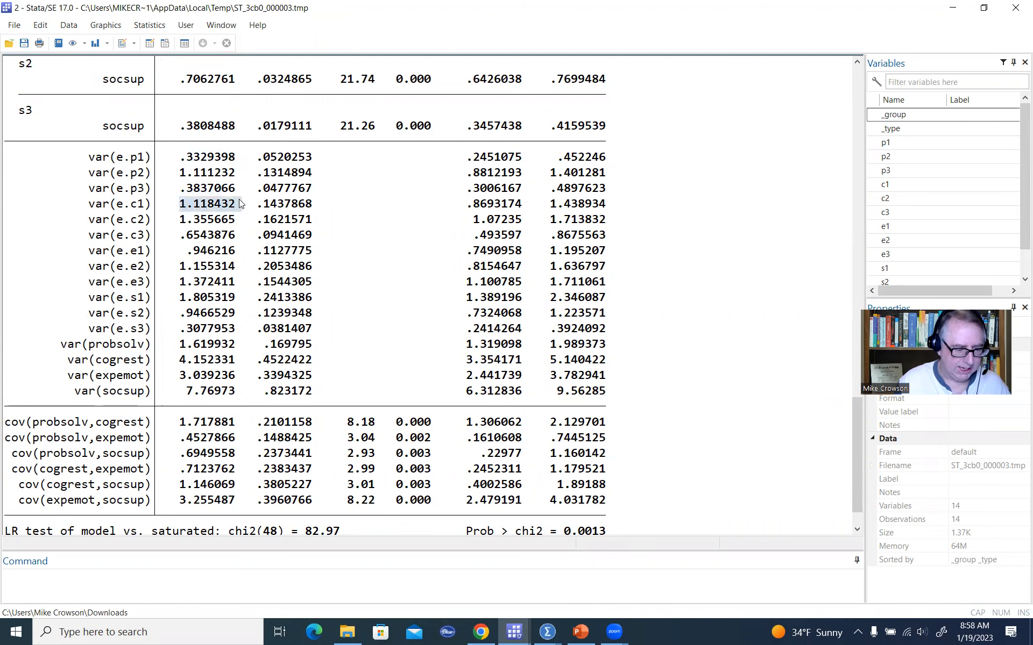
{"action": "left_click_drag", "start_coordinate": [178, 219], "coordinate": [240, 220]}
{"action": "scroll", "coordinate": [212, 267], "scroll_direction": "down", "scroll_amount": 1}
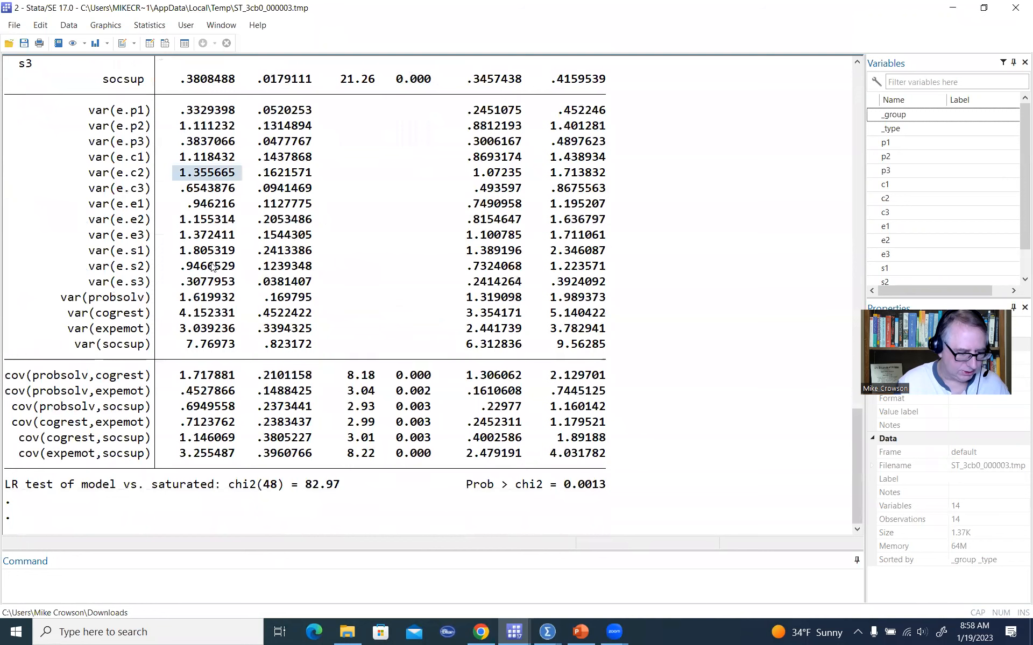
{"action": "left_click_drag", "start_coordinate": [179, 299], "coordinate": [237, 298]}
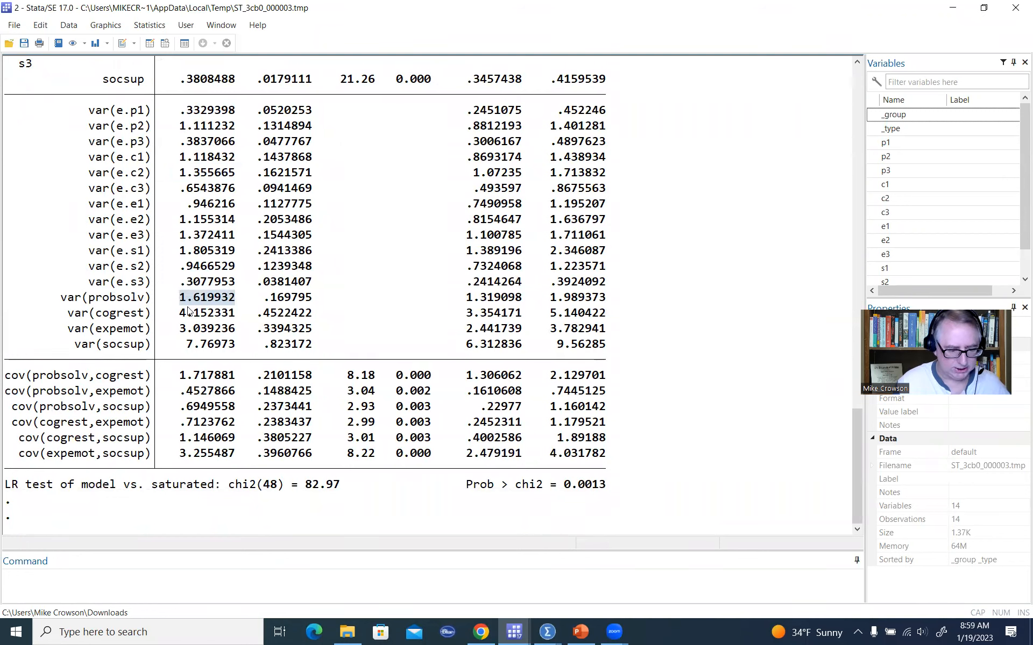
{"action": "left_click_drag", "start_coordinate": [180, 313], "coordinate": [247, 346]}
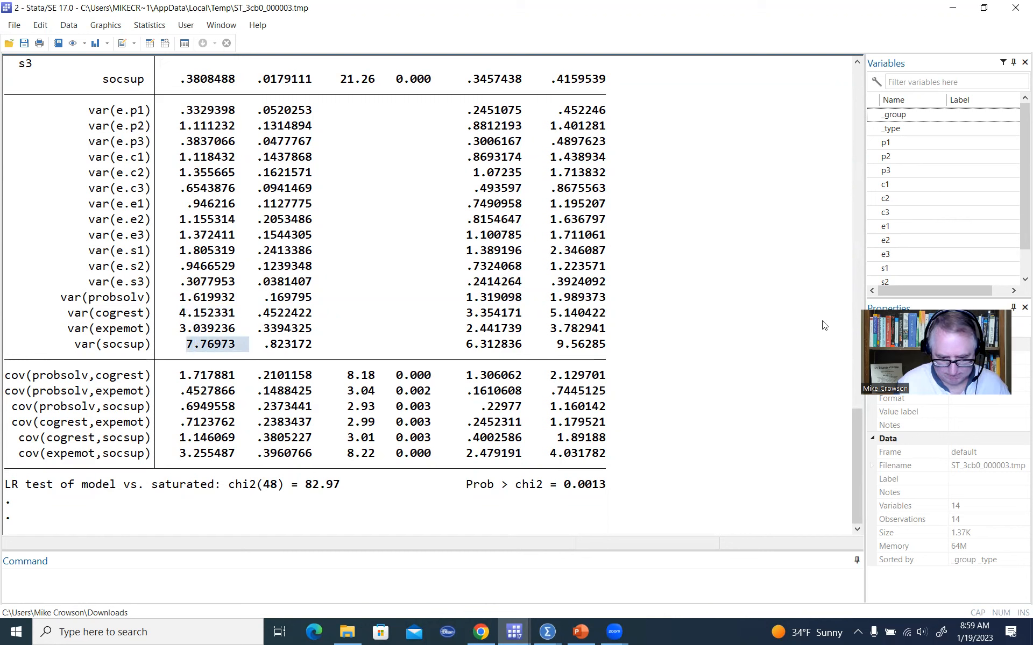
{"action": "left_click_drag", "start_coordinate": [173, 376], "coordinate": [242, 375]}
{"action": "left_click_drag", "start_coordinate": [181, 391], "coordinate": [243, 392]}
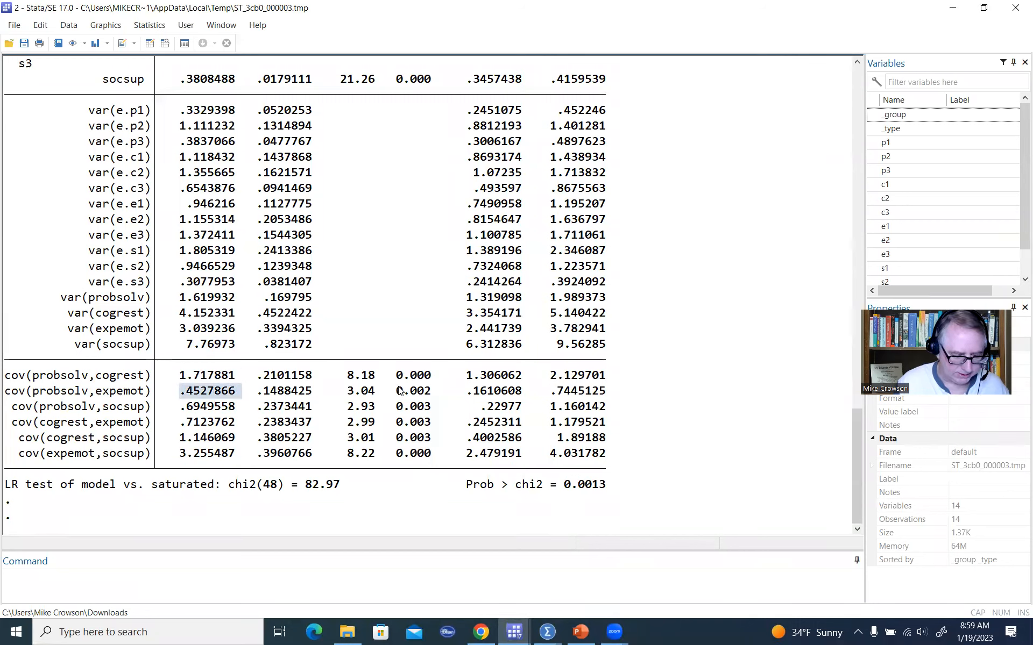
{"action": "left_click_drag", "start_coordinate": [396, 375], "coordinate": [445, 391]}
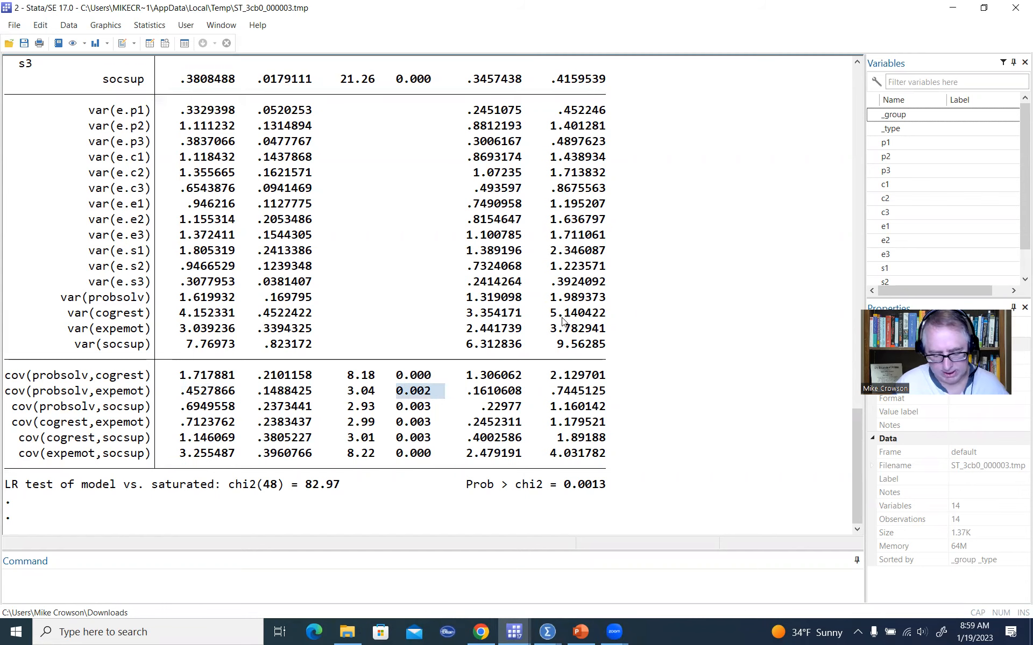
{"action": "scroll", "coordinate": [562, 322], "scroll_direction": "up", "scroll_amount": 1}
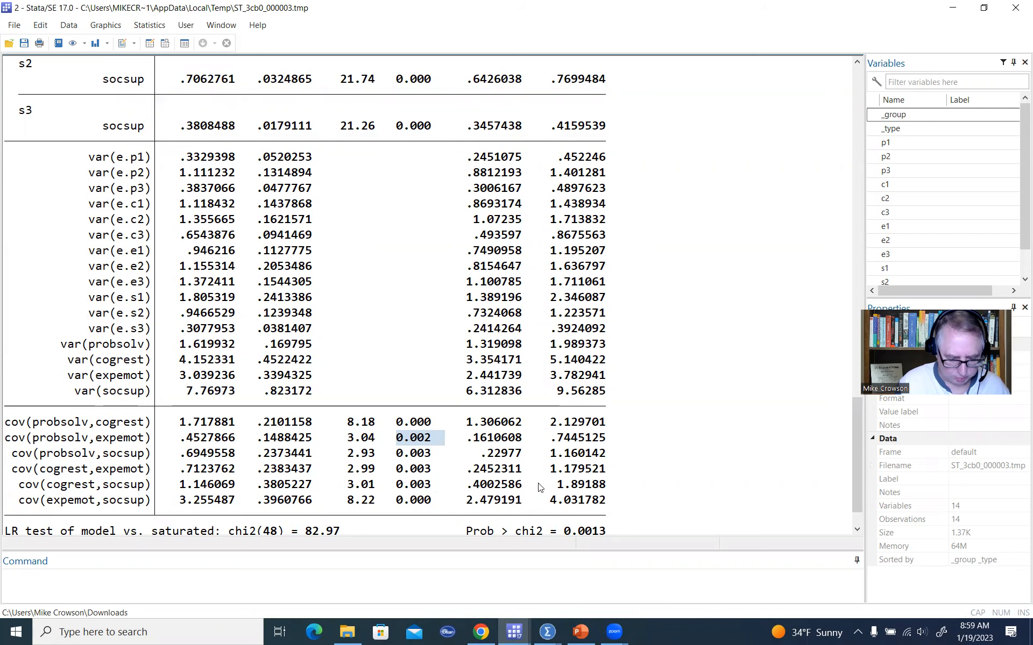
Return to the SEM Builder and re-estimate the correlated model with standardized coefficients and values displayed.
{"action": "mouse_move", "coordinate": [523, 634]}
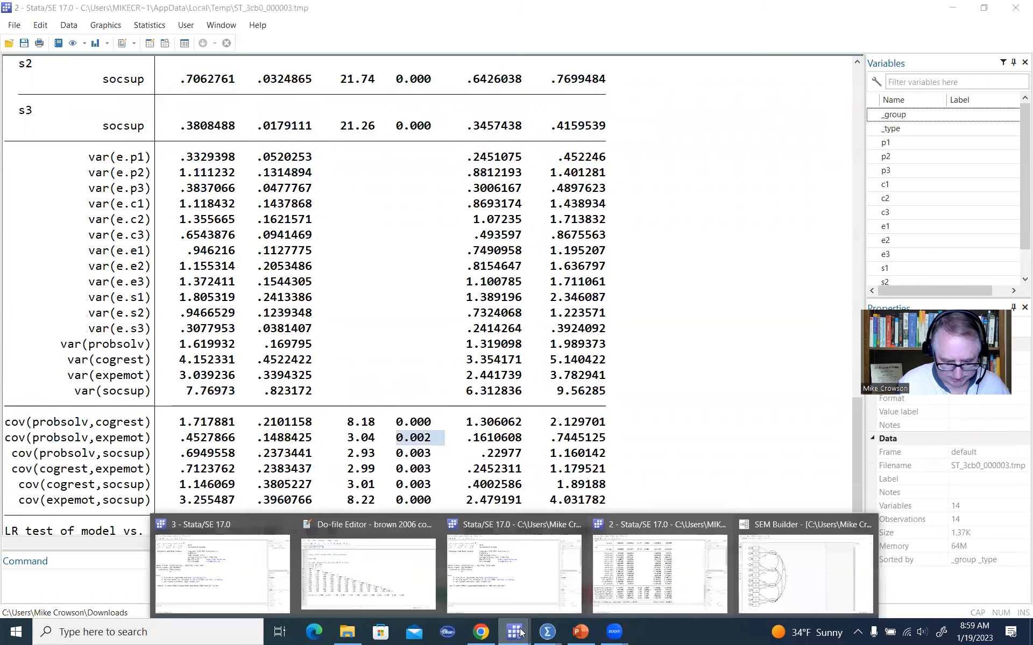
{"action": "left_click", "coordinate": [823, 571]}
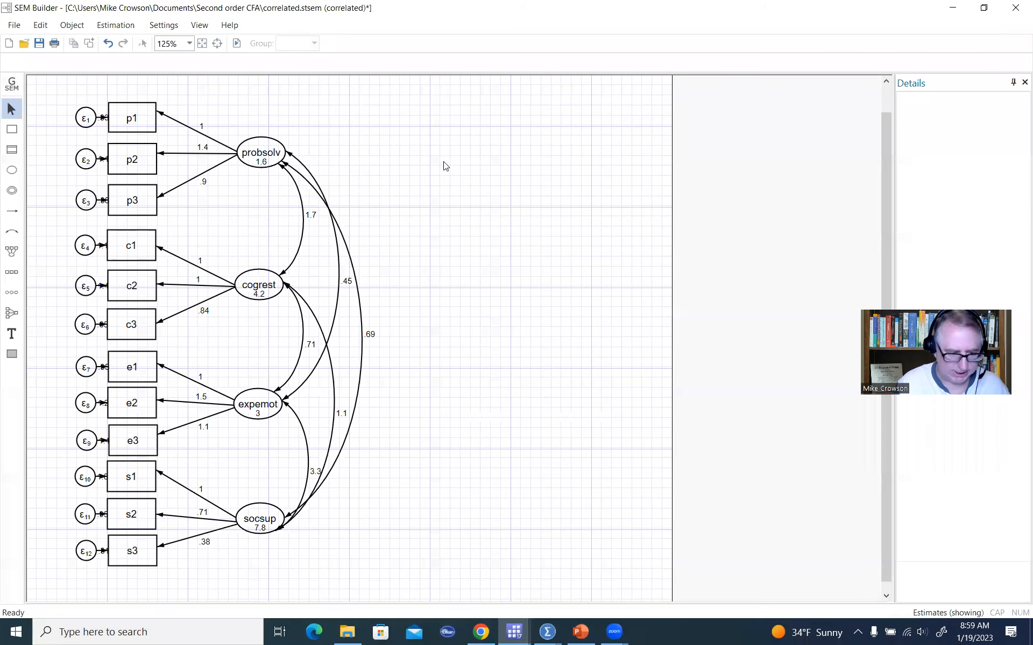
{"action": "left_click", "coordinate": [118, 25]}
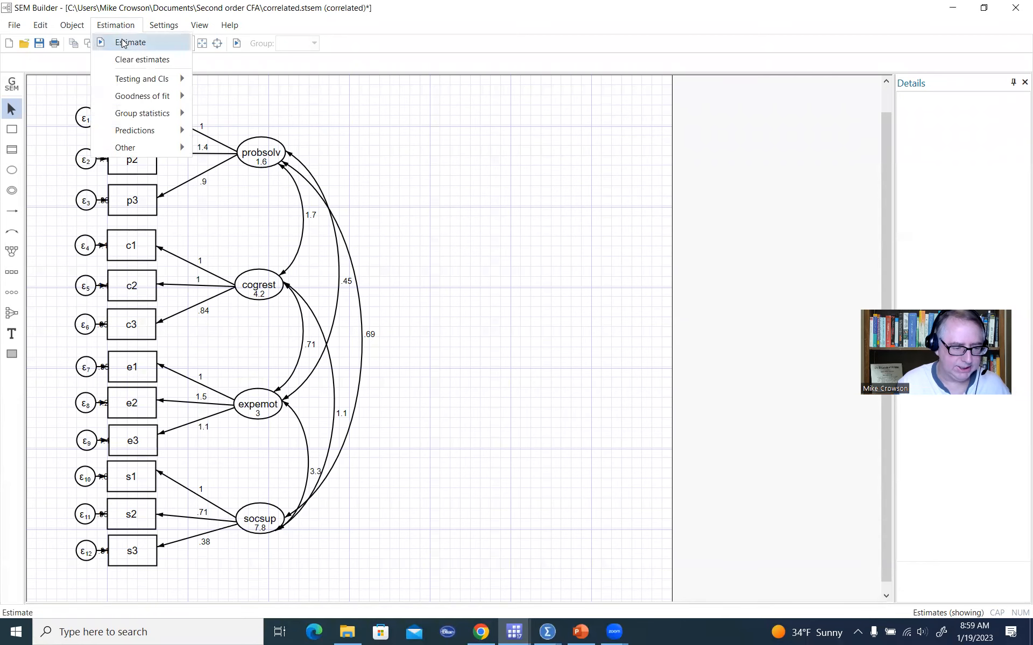
{"action": "left_click", "coordinate": [124, 41]}
{"action": "left_click", "coordinate": [605, 243]}
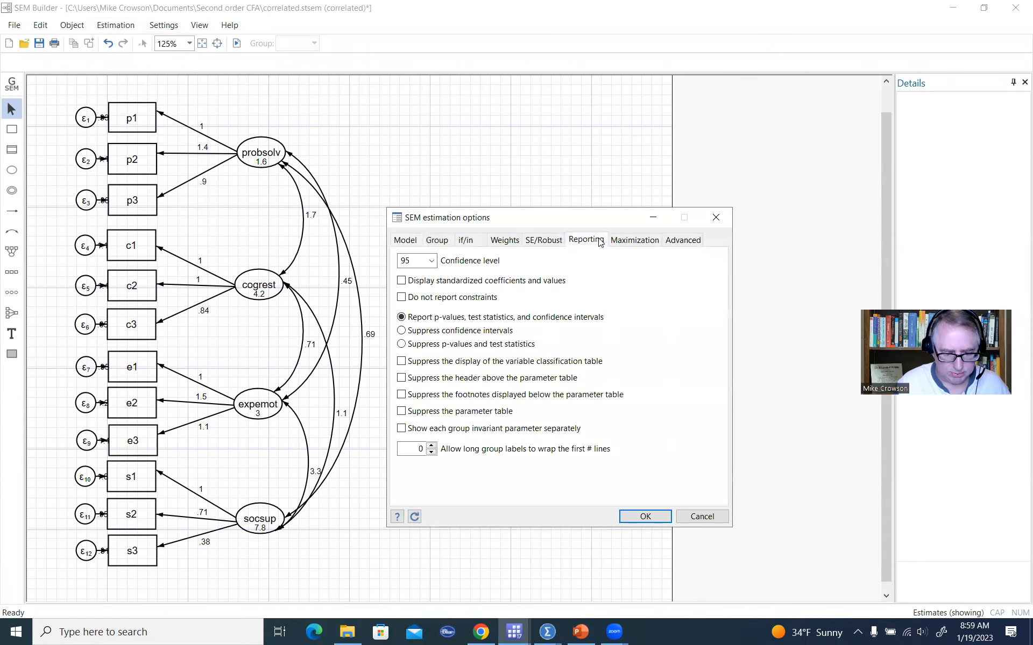
{"action": "left_click", "coordinate": [414, 283]}
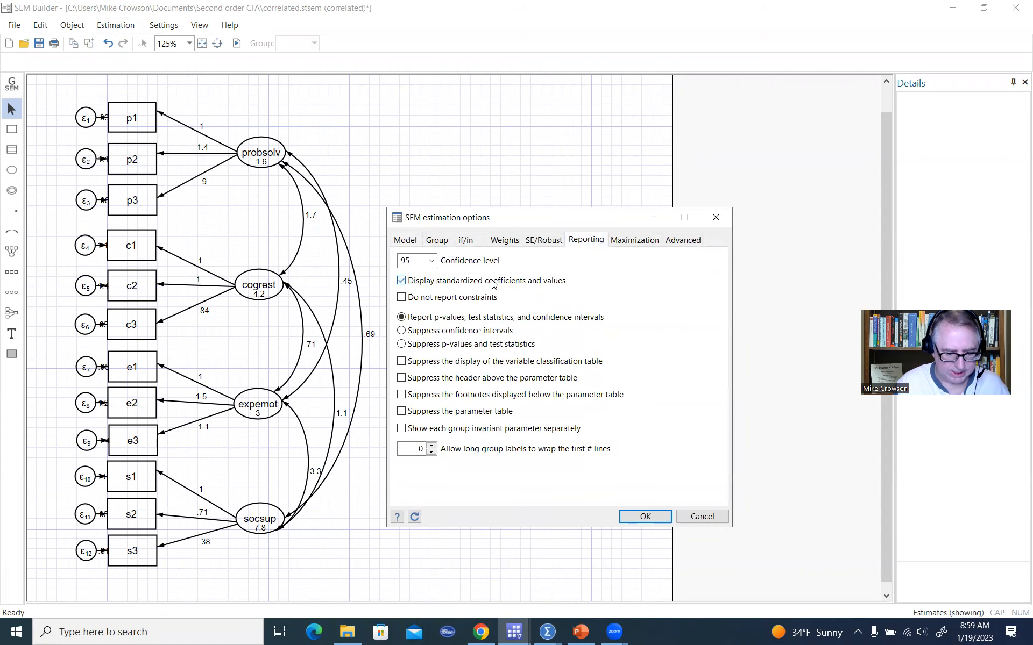
{"action": "left_click", "coordinate": [658, 520]}
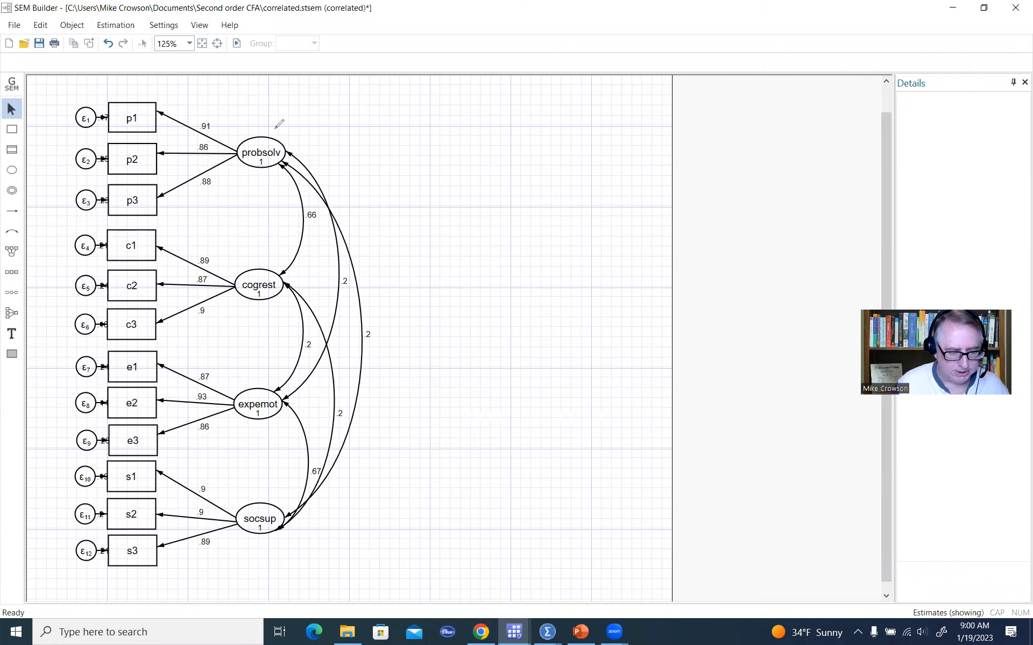
Examine the standardized loadings, factor variances and factor correlations on the path diagram.
{"action": "left_click_drag", "start_coordinate": [275, 127], "coordinate": [284, 120]}
{"action": "left_click_drag", "start_coordinate": [272, 255], "coordinate": [280, 242]}
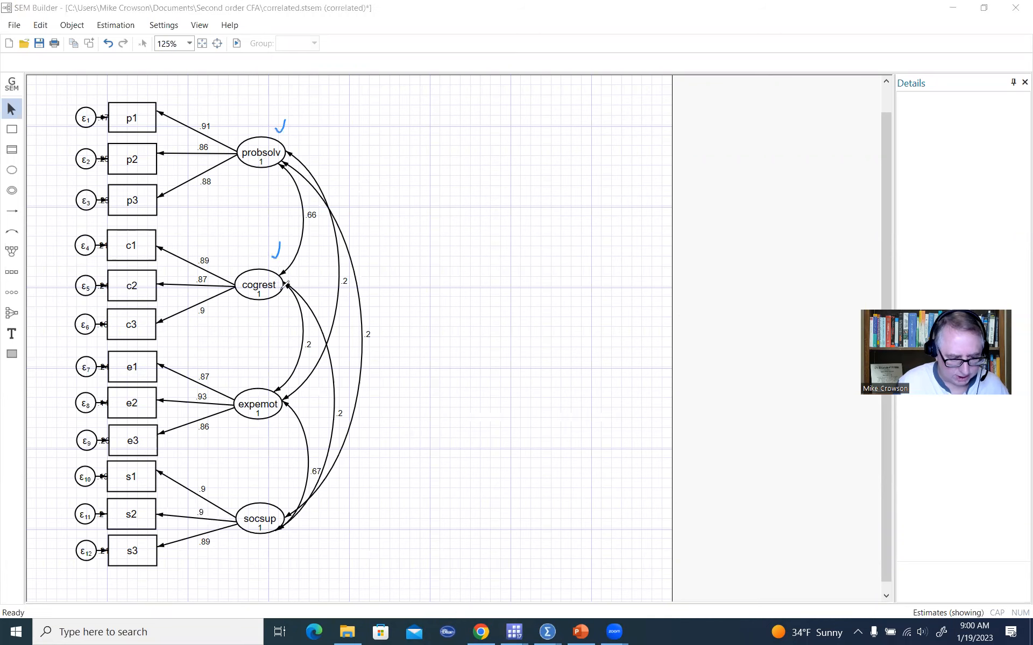
{"action": "left_click_drag", "start_coordinate": [263, 375], "coordinate": [270, 362]}
{"action": "left_click_drag", "start_coordinate": [268, 497], "coordinate": [276, 480]}
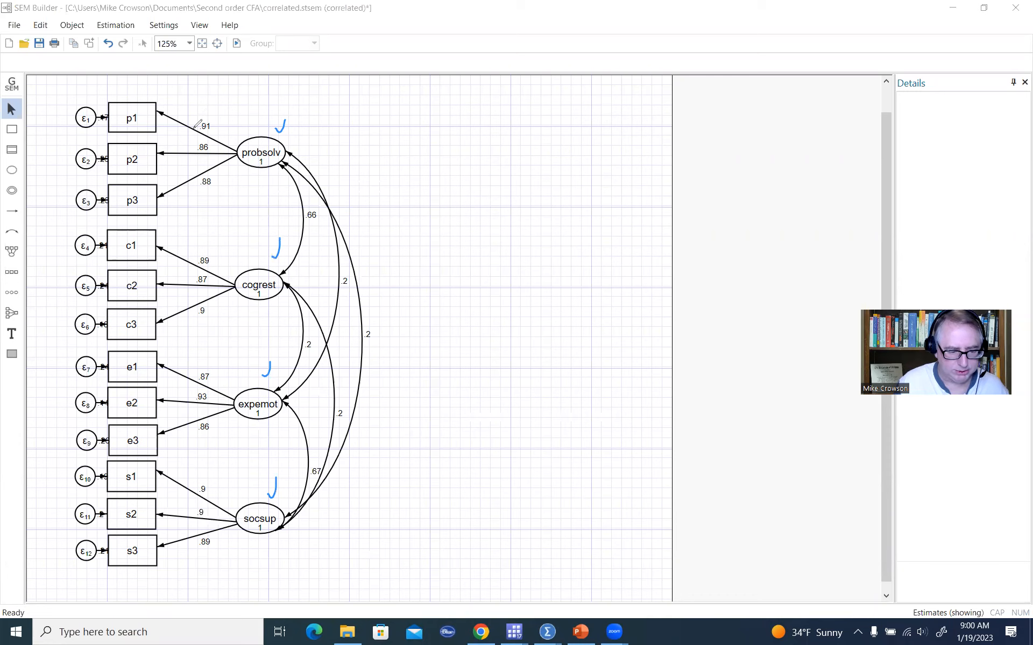
{"action": "mouse_move", "coordinate": [195, 128]}
{"action": "left_mouse_down"}
{"action": "mouse_move", "coordinate": [215, 139]}
{"action": "mouse_move", "coordinate": [207, 197]}
{"action": "mouse_move", "coordinate": [194, 137]}
{"action": "left_mouse_up"}
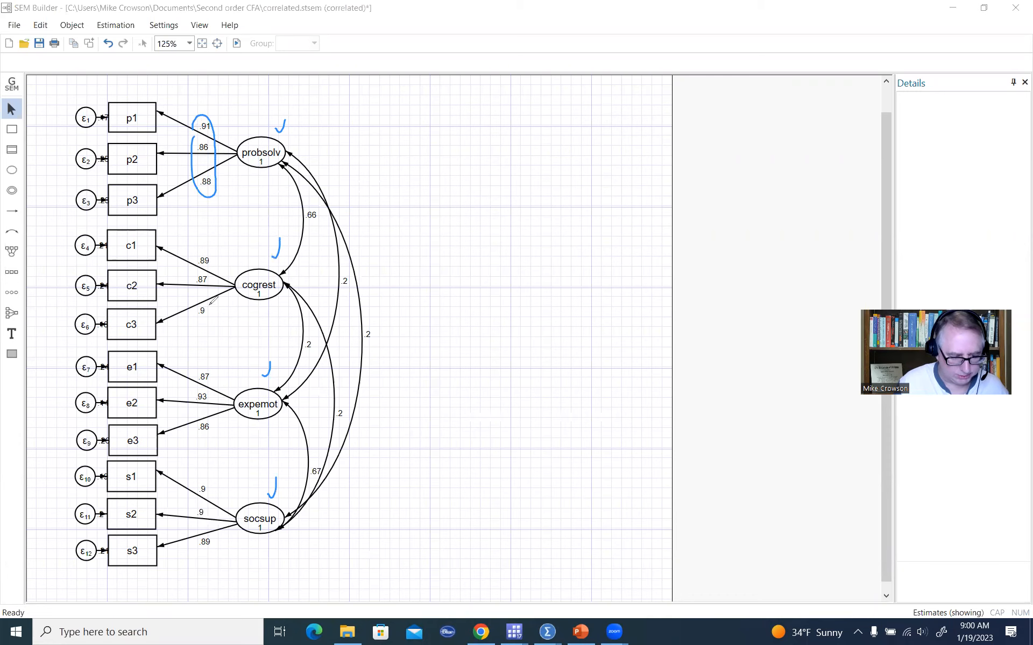
{"action": "mouse_move", "coordinate": [193, 291]}
{"action": "left_mouse_down"}
{"action": "mouse_move", "coordinate": [198, 249]}
{"action": "mouse_move", "coordinate": [213, 290]}
{"action": "mouse_move", "coordinate": [185, 275]}
{"action": "left_mouse_up"}
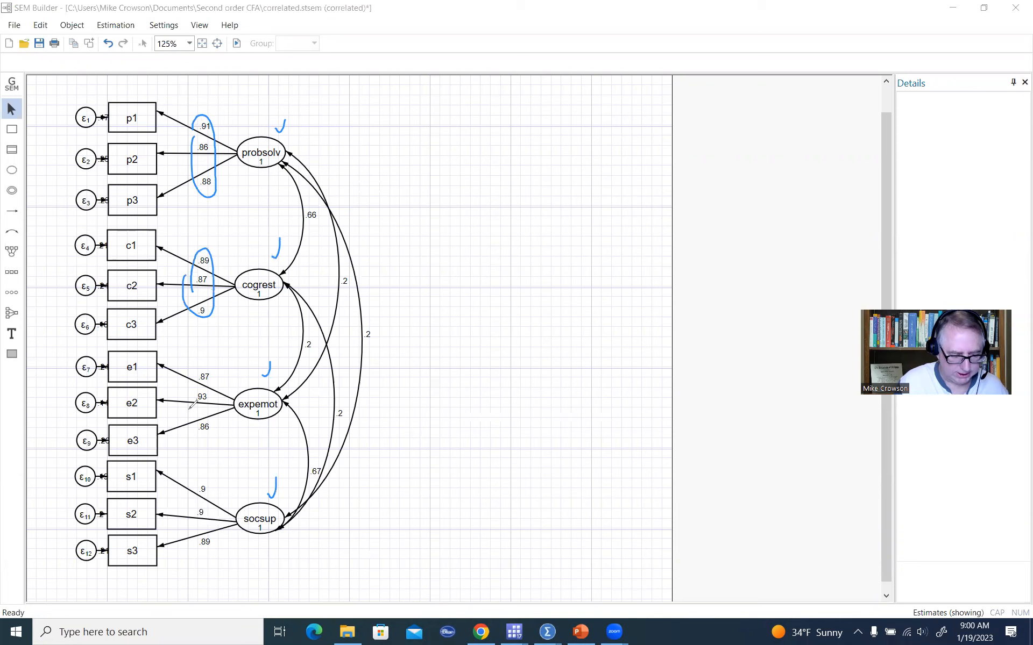
{"action": "left_click", "coordinate": [642, 144]}
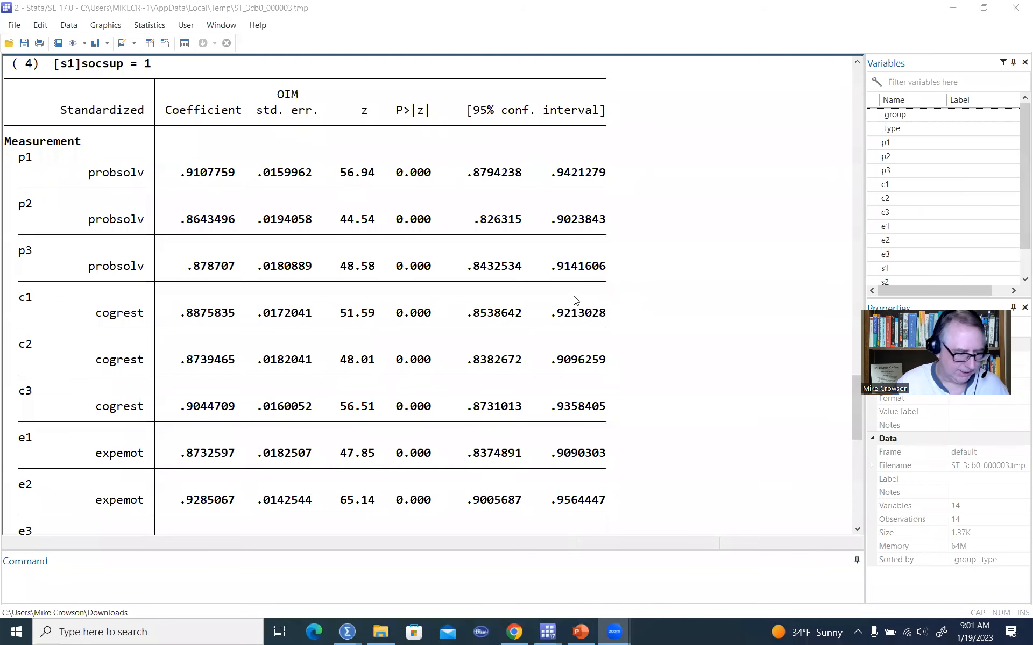
In the results window, examine the standardized coefficient column and the measurement loadings with their p-values.
{"action": "scroll", "coordinate": [515, 297], "scroll_direction": "up", "scroll_amount": 3}
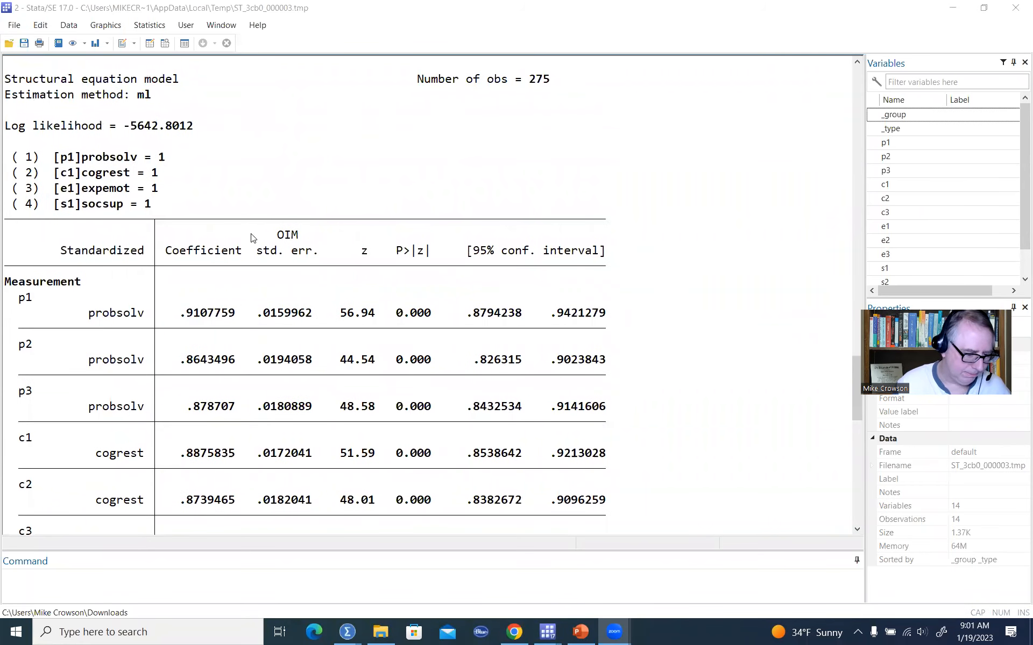
{"action": "left_click_drag", "start_coordinate": [63, 257], "coordinate": [144, 253]}
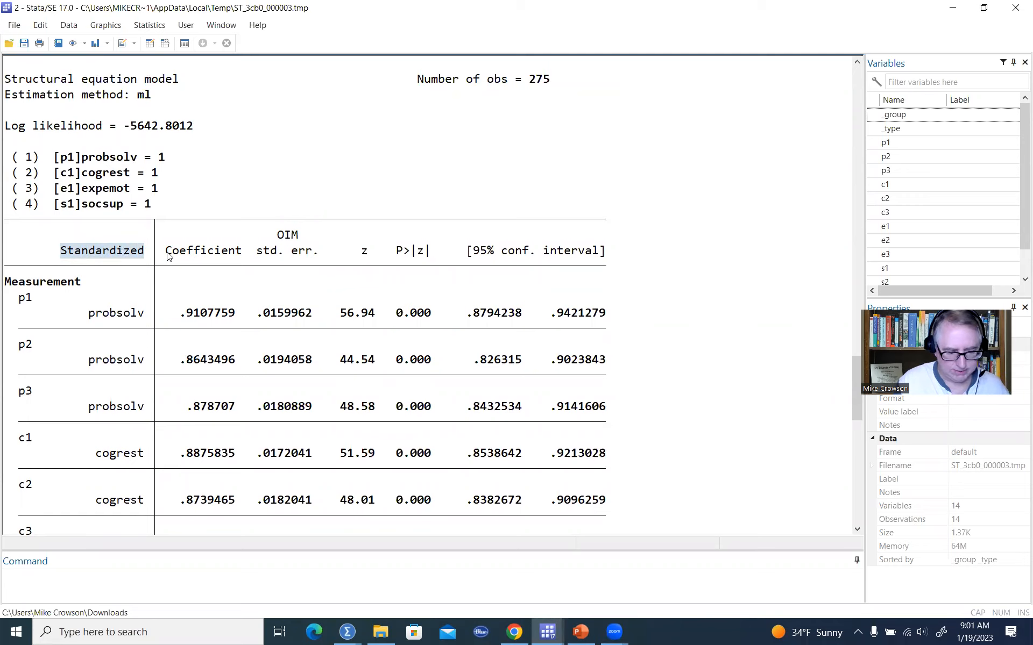
{"action": "left_click_drag", "start_coordinate": [166, 254], "coordinate": [243, 251]}
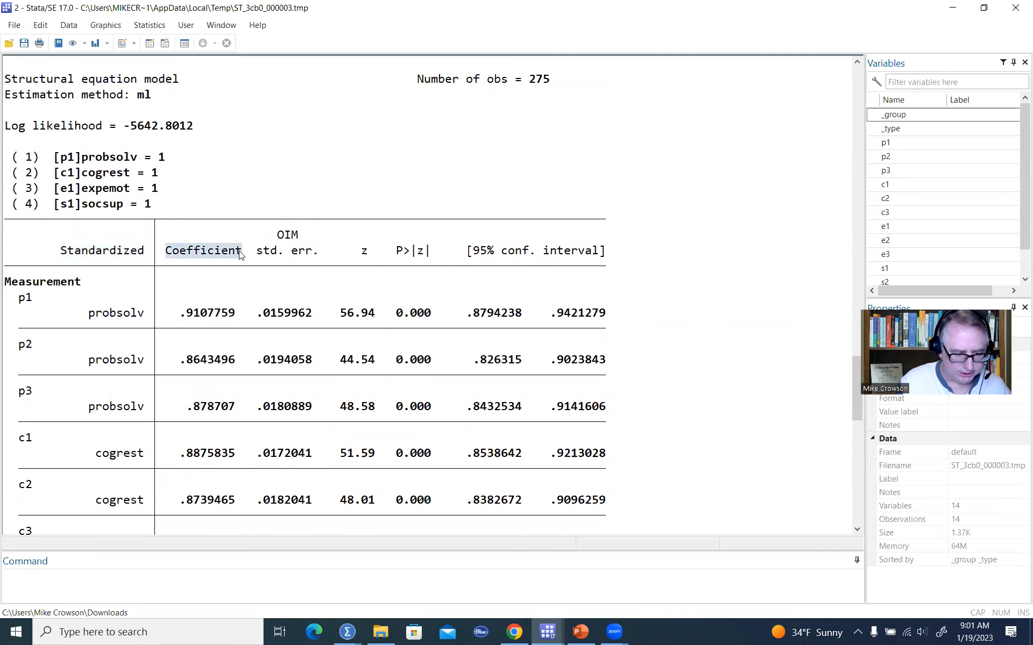
{"action": "scroll", "coordinate": [209, 296], "scroll_direction": "down", "scroll_amount": 2}
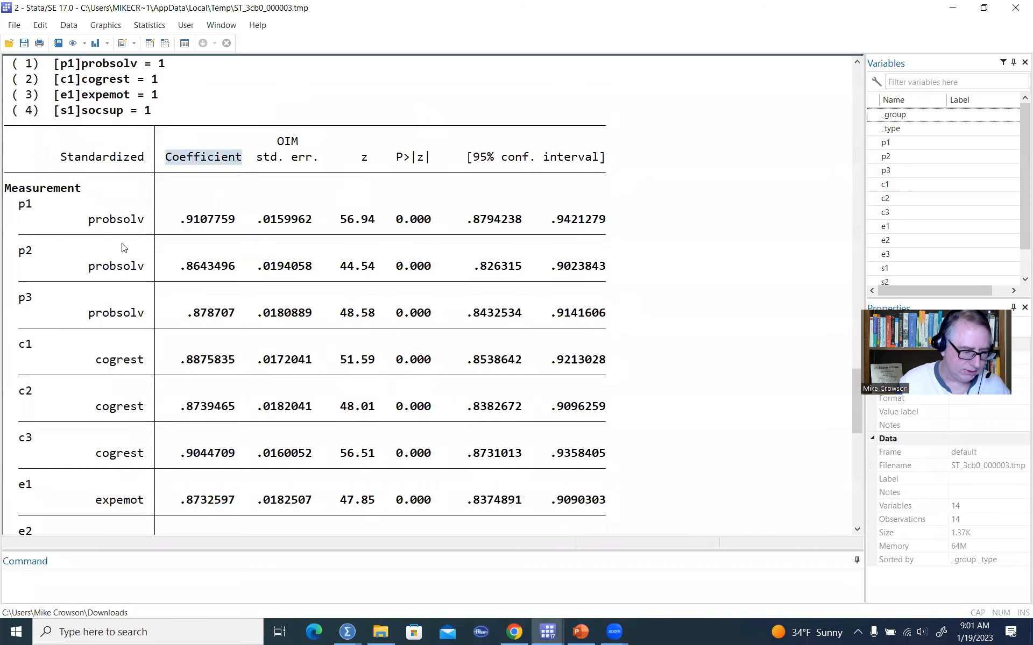
{"action": "left_click_drag", "start_coordinate": [89, 223], "coordinate": [182, 222]}
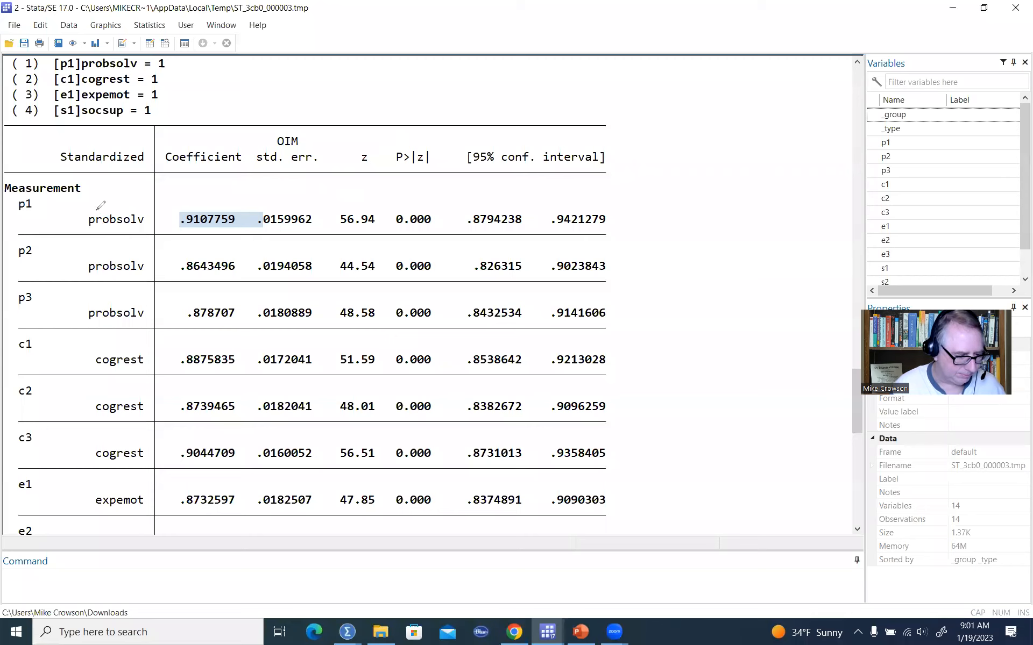
{"action": "left_click_drag", "start_coordinate": [78, 218], "coordinate": [83, 211]}
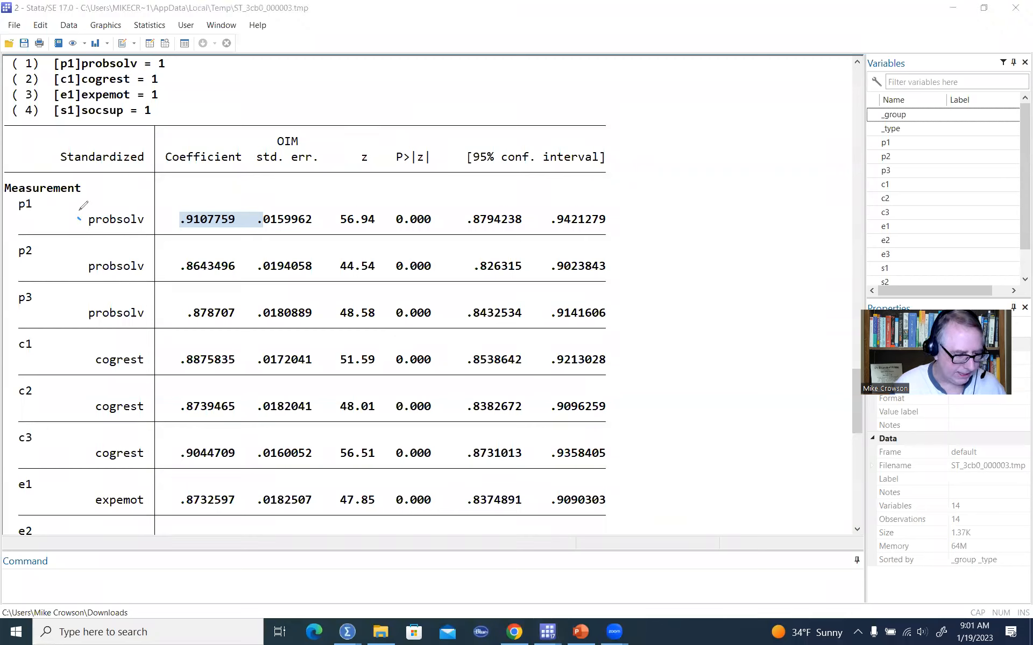
{"action": "mouse_move", "coordinate": [20, 190]}
{"action": "left_mouse_down"}
{"action": "mouse_move", "coordinate": [29, 209]}
{"action": "mouse_move", "coordinate": [21, 280]}
{"action": "left_mouse_up"}
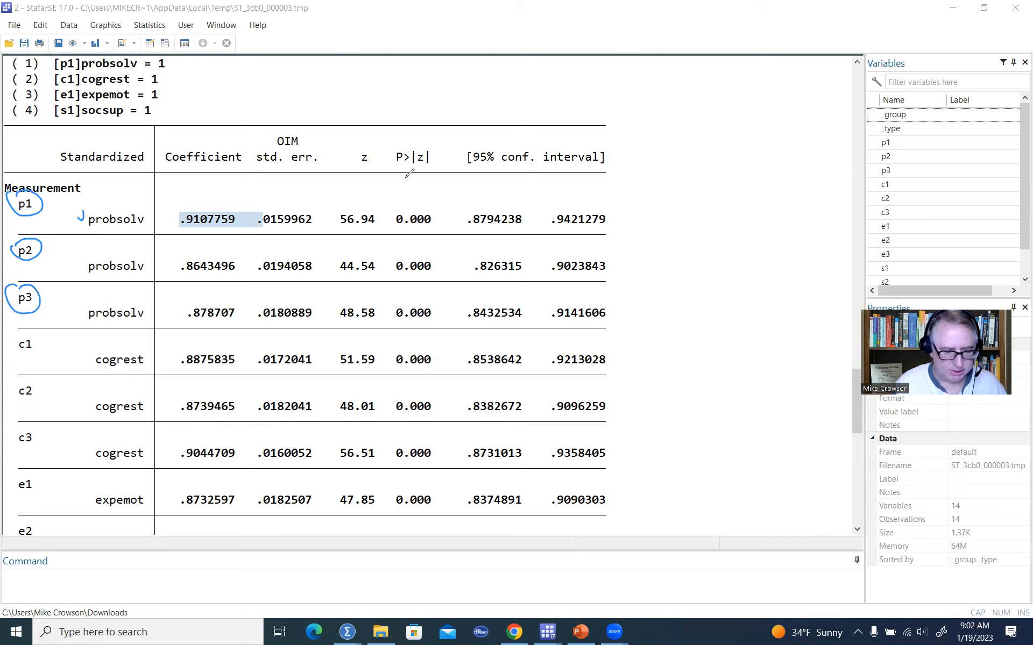
{"action": "left_click_drag", "start_coordinate": [429, 167], "coordinate": [391, 170]}
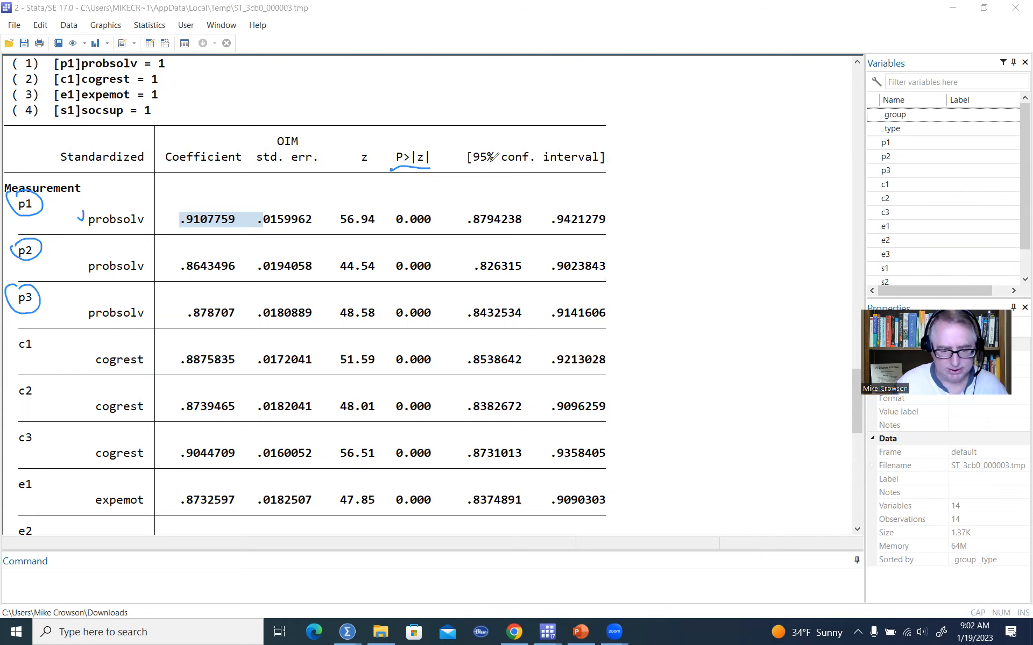
{"action": "key", "text": "Escape"}
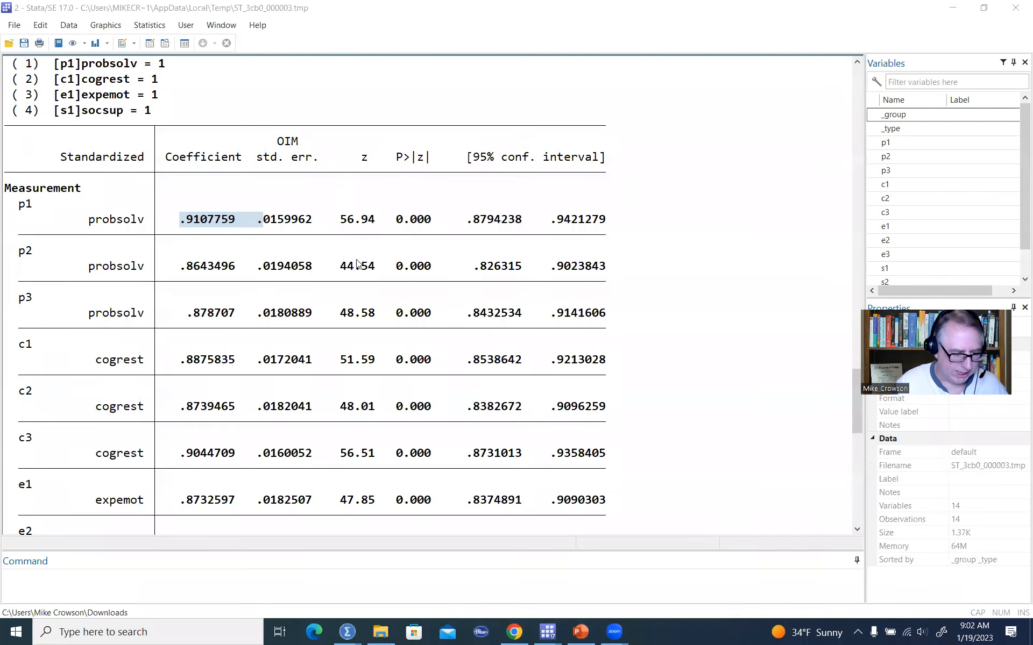
Examine the standardized error variances, factor variances and factor correlations with their p-values in the output.
{"action": "scroll", "coordinate": [355, 265], "scroll_direction": "down", "scroll_amount": 6}
{"action": "scroll", "coordinate": [360, 268], "scroll_direction": "down", "scroll_amount": 6}
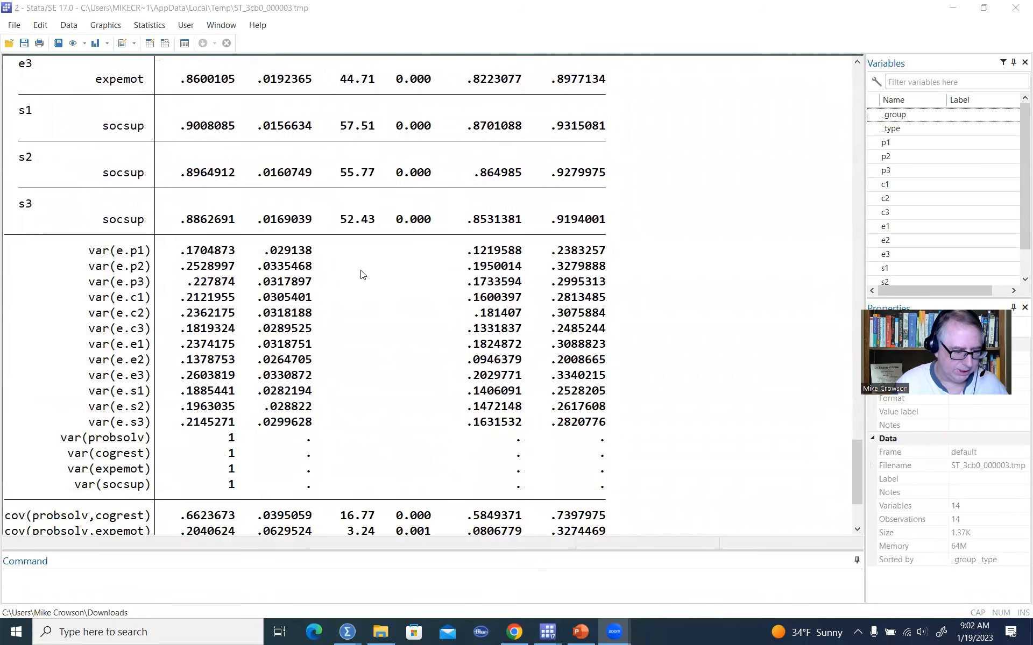
{"action": "left_click_drag", "start_coordinate": [89, 204], "coordinate": [151, 205]}
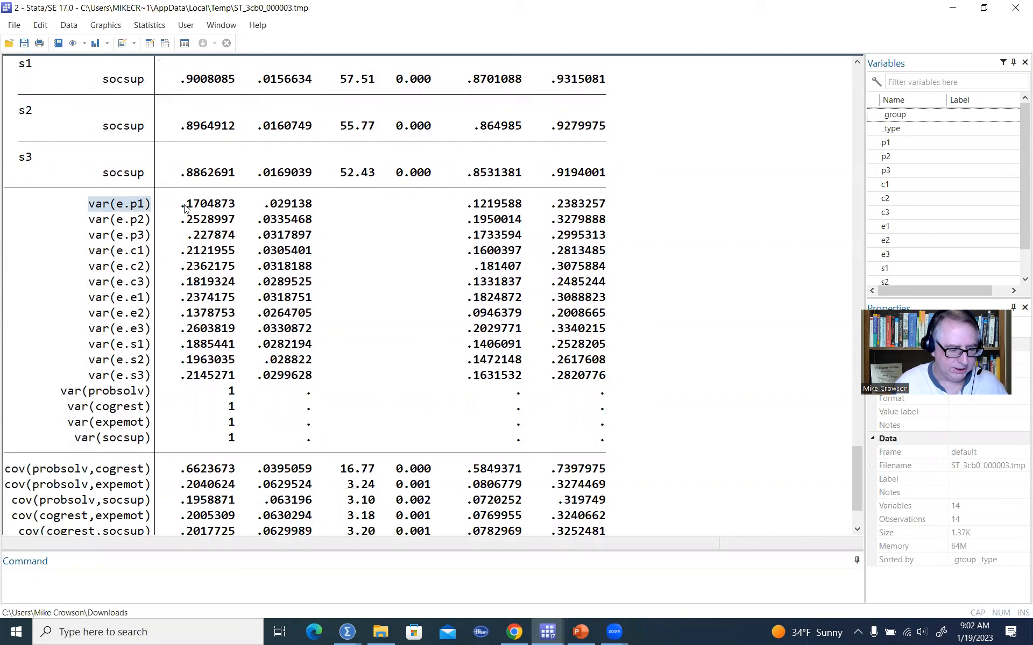
{"action": "left_click_drag", "start_coordinate": [183, 208], "coordinate": [238, 208]}
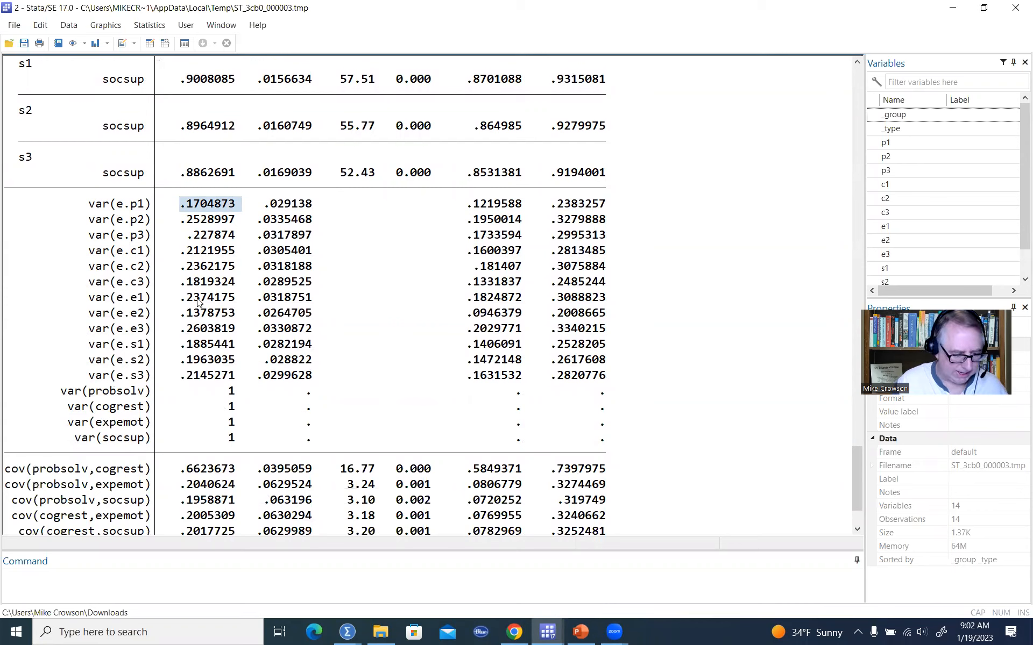
{"action": "left_click_drag", "start_coordinate": [222, 393], "coordinate": [249, 444]}
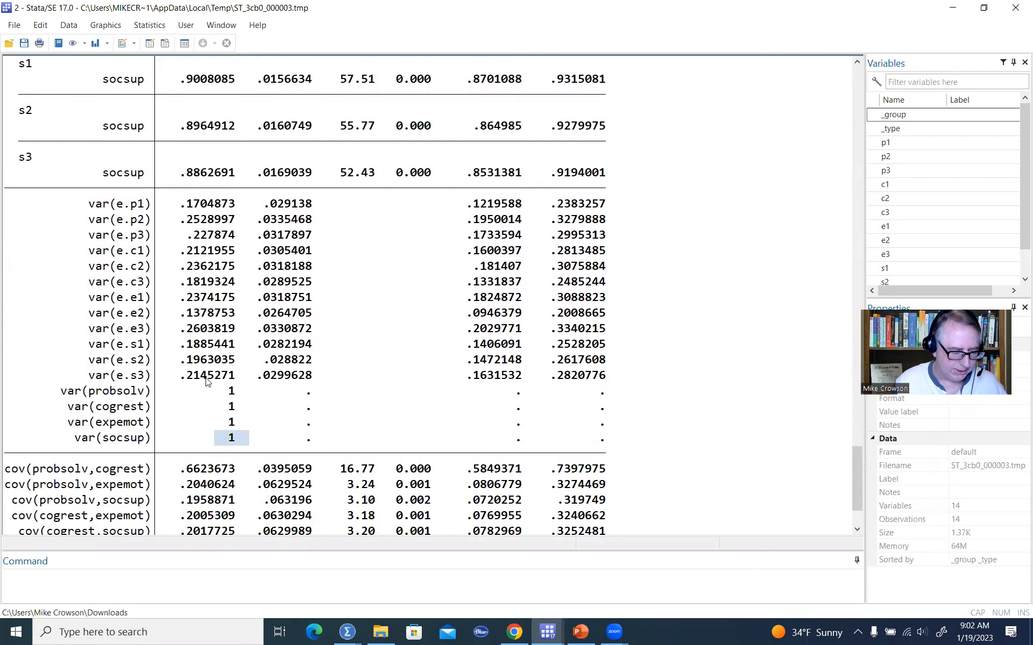
{"action": "scroll", "coordinate": [272, 398], "scroll_direction": "down", "scroll_amount": 2}
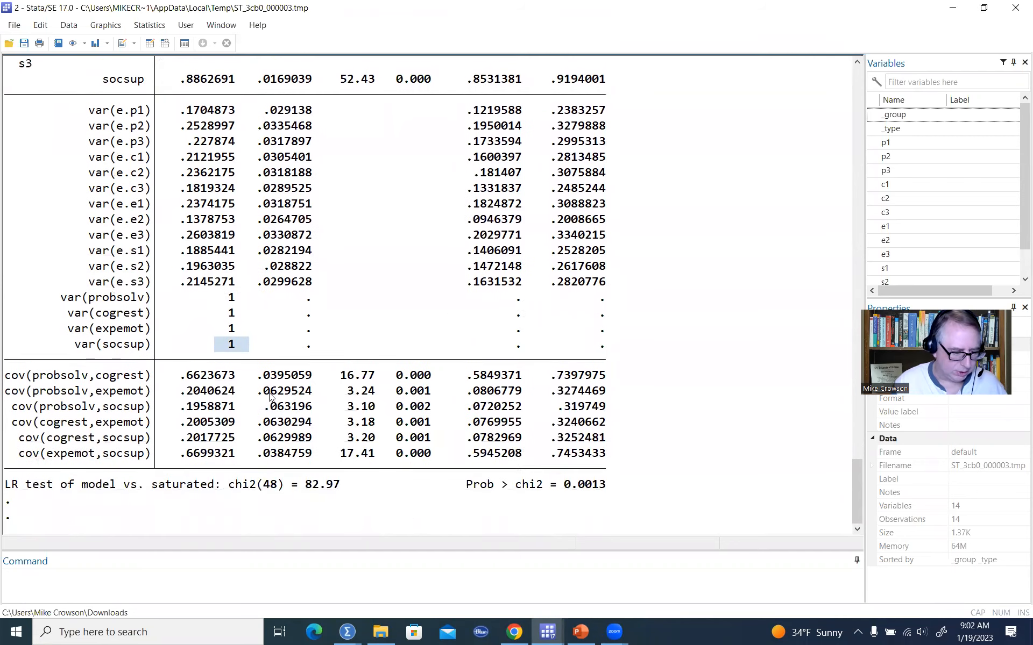
{"action": "left_click_drag", "start_coordinate": [183, 378], "coordinate": [235, 375]}
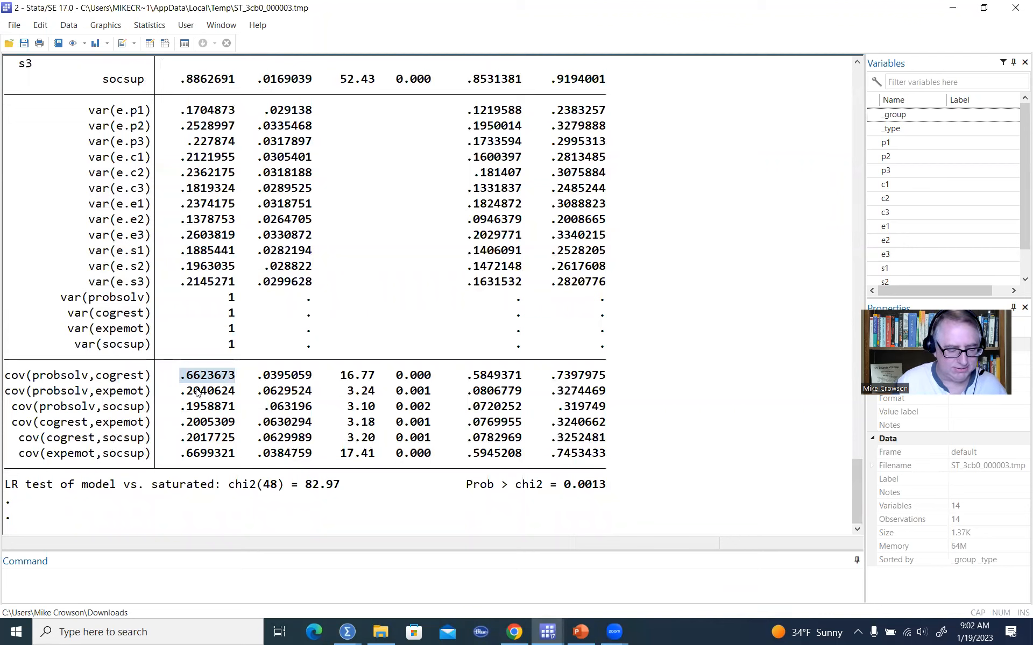
{"action": "left_click_drag", "start_coordinate": [393, 374], "coordinate": [439, 395]}
{"action": "left_click", "coordinate": [451, 389]}
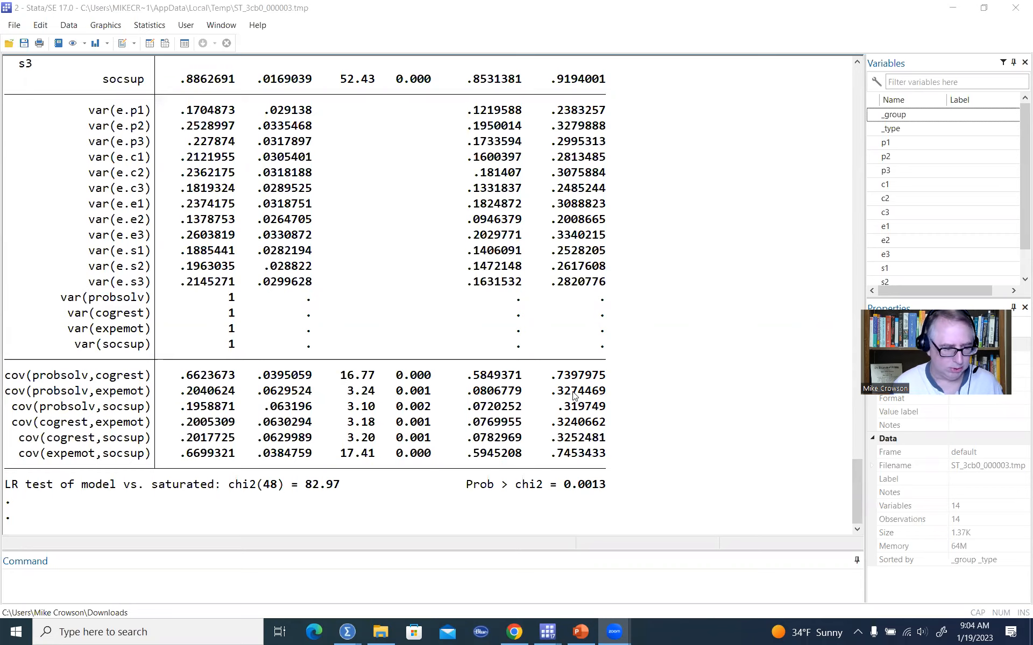
Open a new do-file editor and write the command estat eqgof on its third line.
{"action": "left_click", "coordinate": [138, 582]}
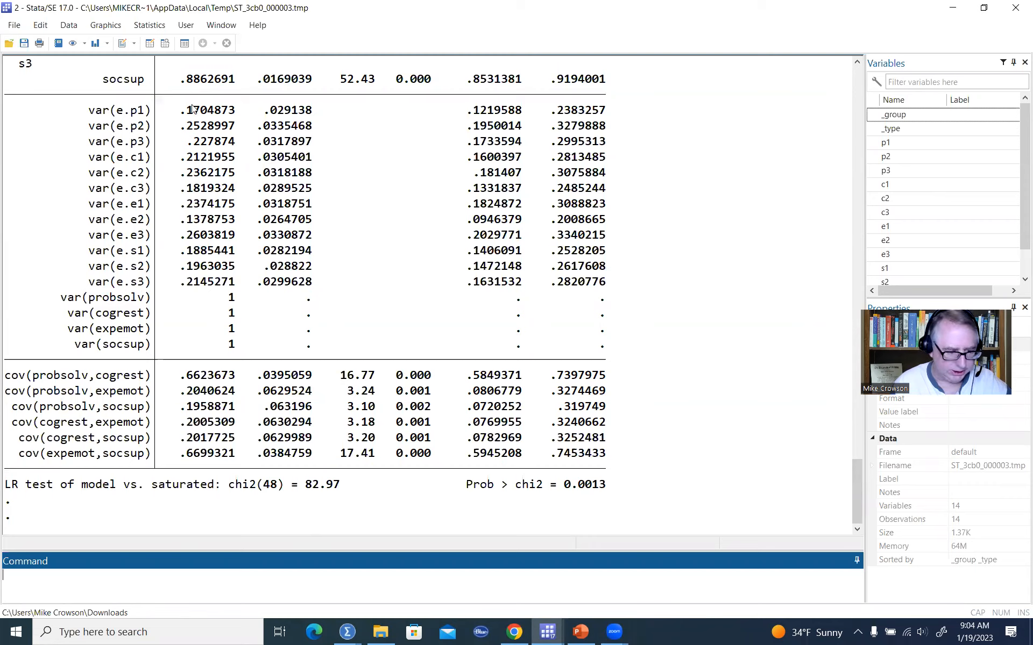
{"action": "left_click", "coordinate": [121, 47]}
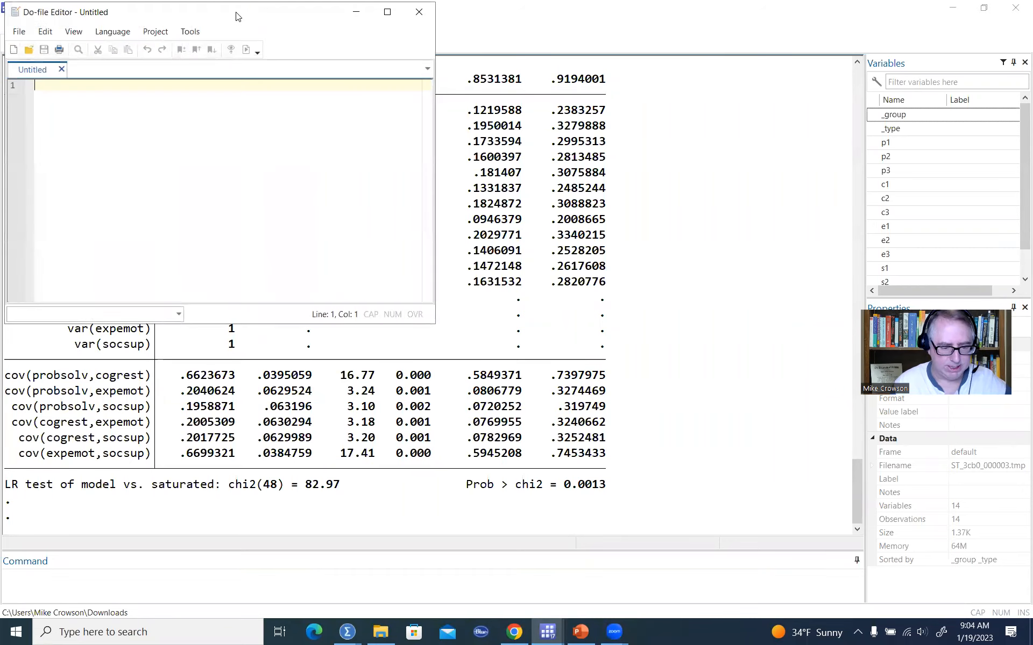
{"action": "left_click_drag", "start_coordinate": [236, 16], "coordinate": [643, 167]}
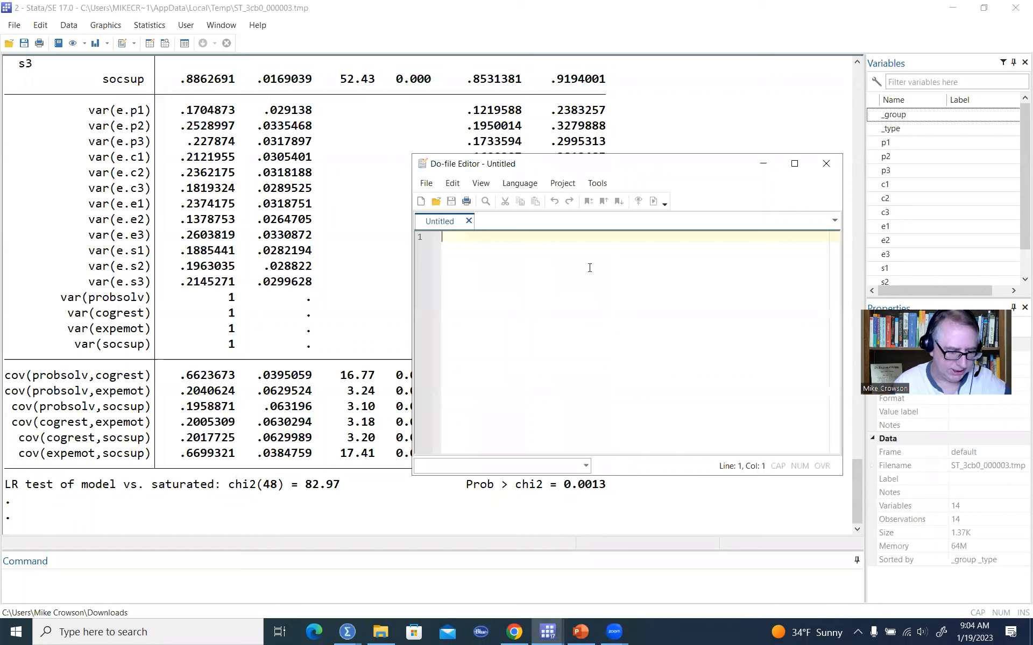
{"action": "key", "text": "Return"}
{"action": "key", "text": "Return"}
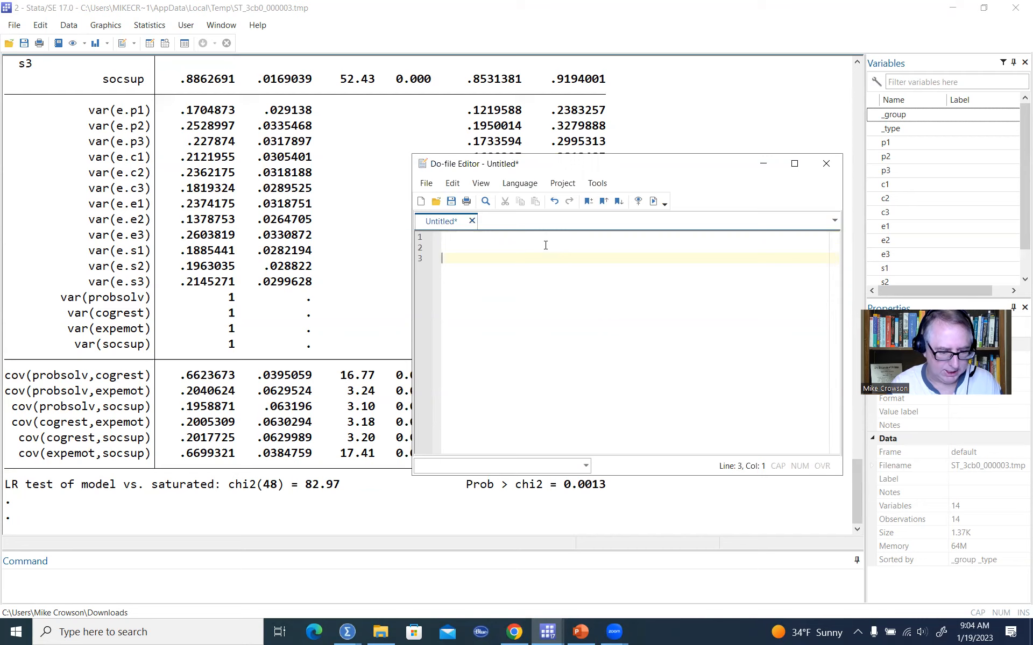
{"action": "type", "text": "tat "}
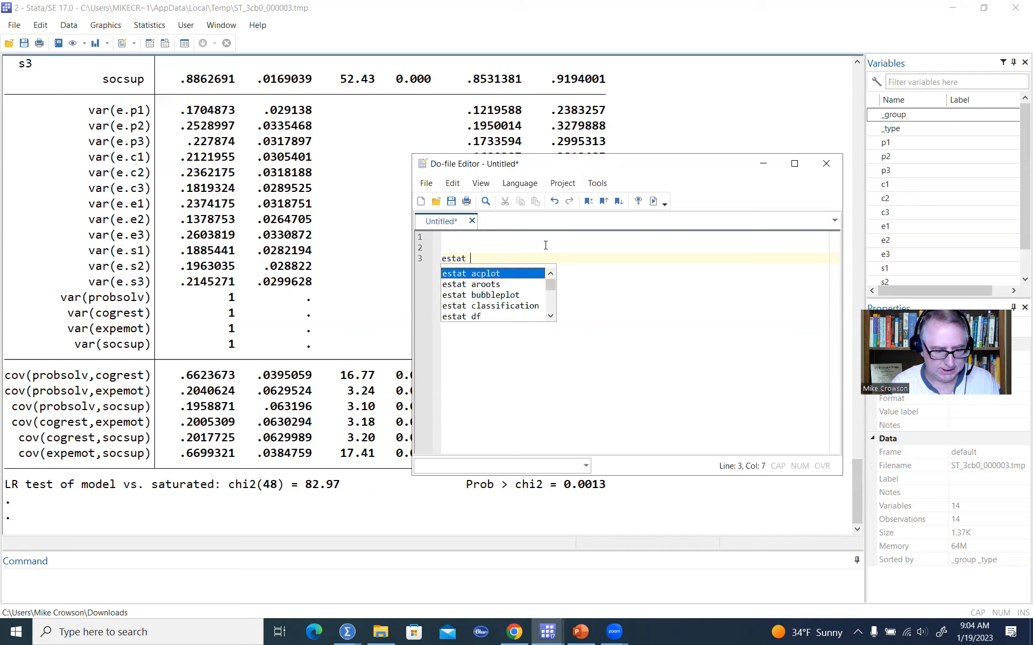
{"action": "type", "text": "eqgo"}
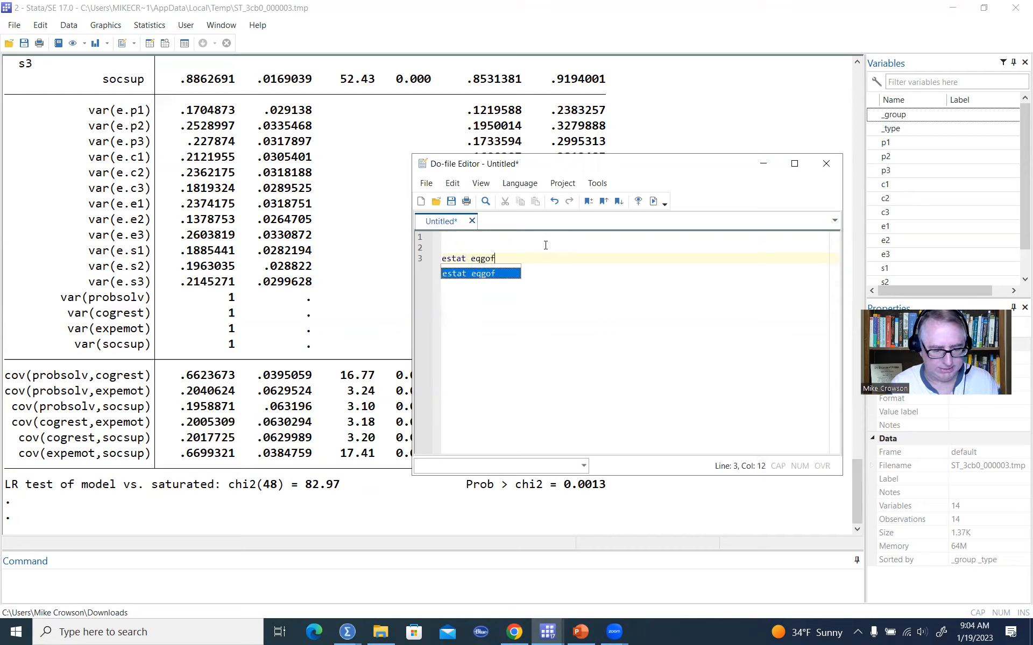
{"action": "type", "text": "f"}
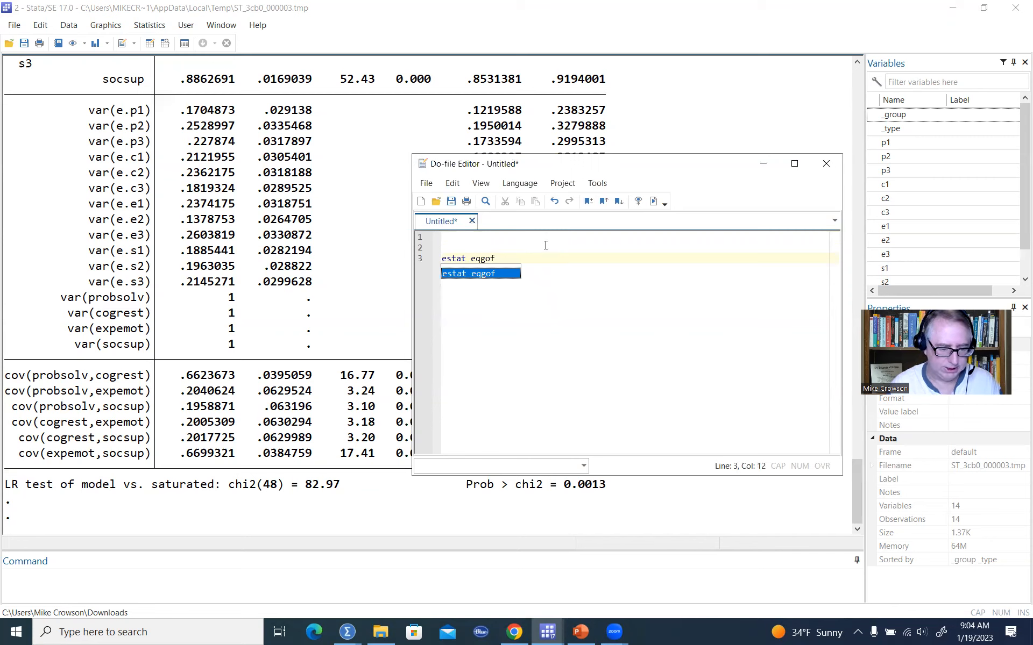
{"action": "left_click", "coordinate": [454, 184]}
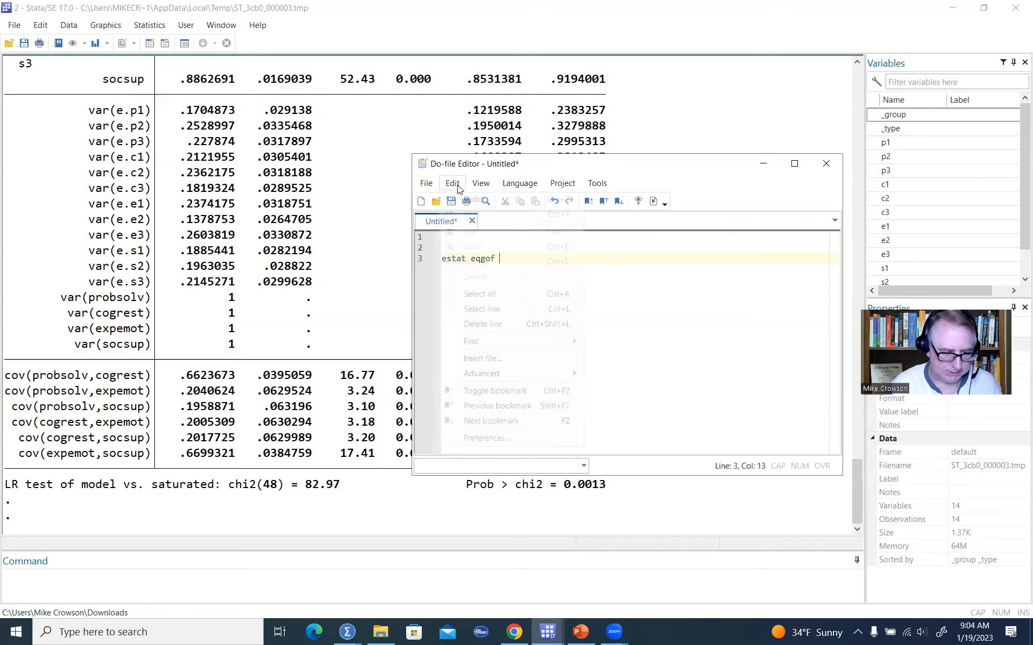
Run the estat eqgof command from the do-file editor.
{"action": "mouse_move", "coordinate": [481, 185]}
{"action": "mouse_move", "coordinate": [538, 217]}
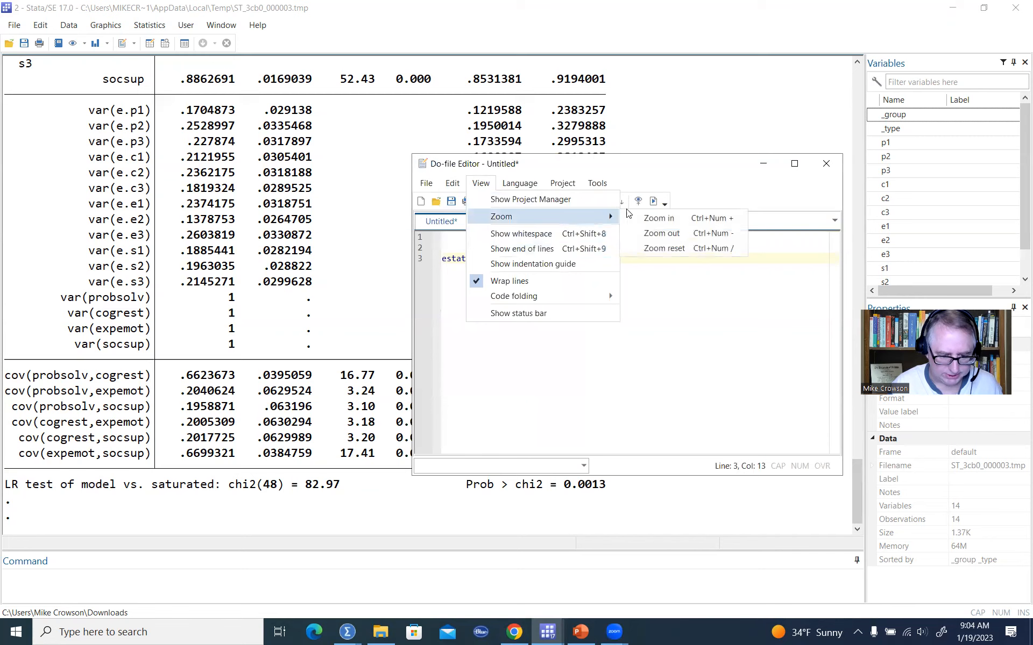
{"action": "left_click", "coordinate": [656, 221]}
{"action": "left_click", "coordinate": [481, 183]}
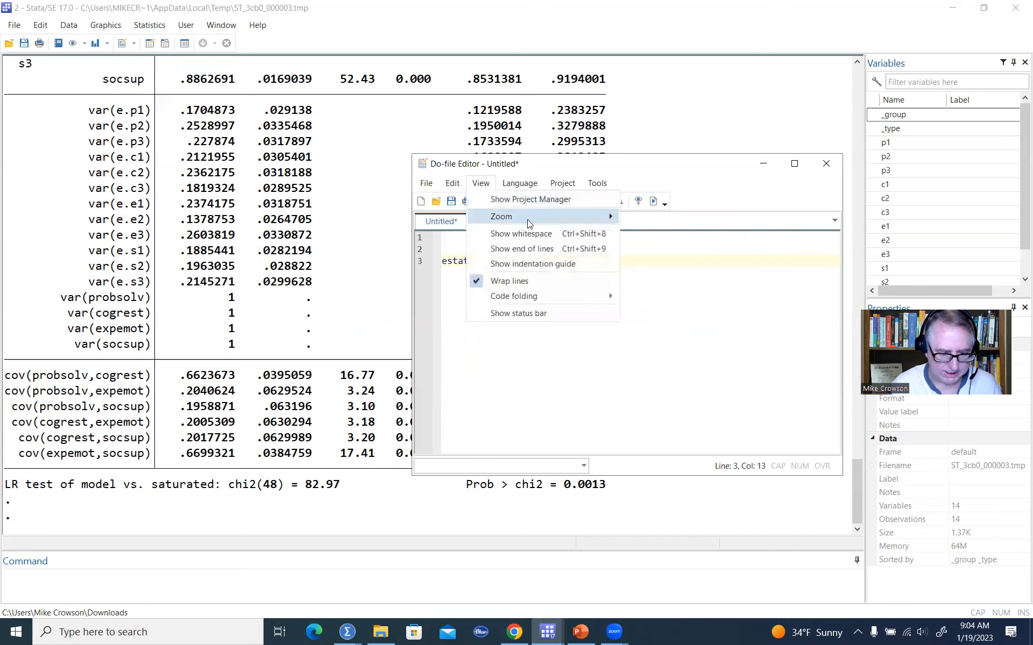
{"action": "left_click", "coordinate": [649, 216]}
{"action": "left_click", "coordinate": [481, 184]}
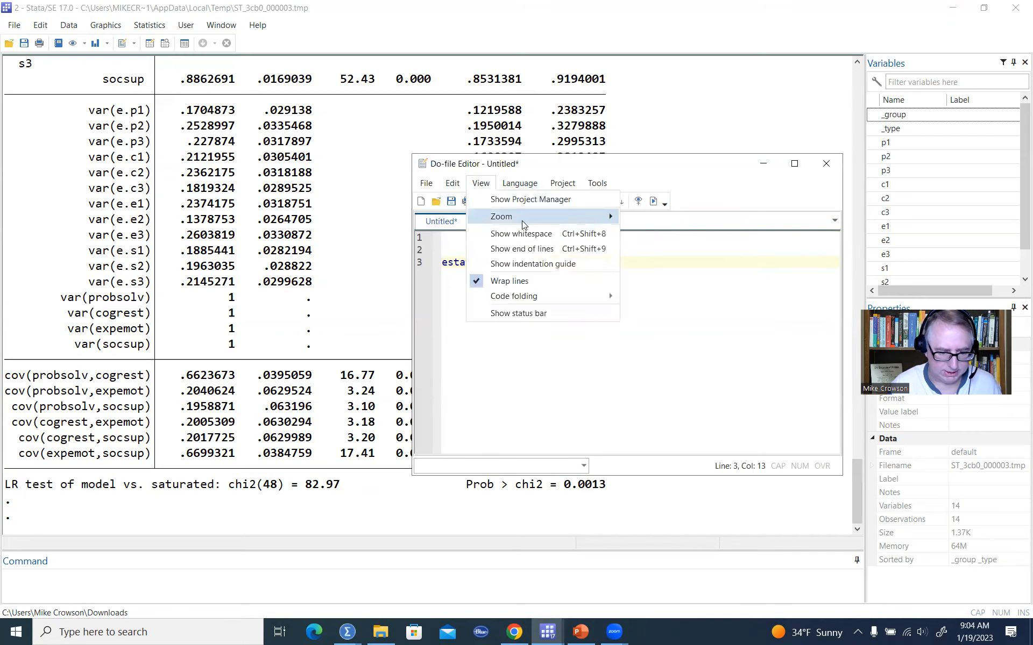
{"action": "left_click", "coordinate": [657, 216]}
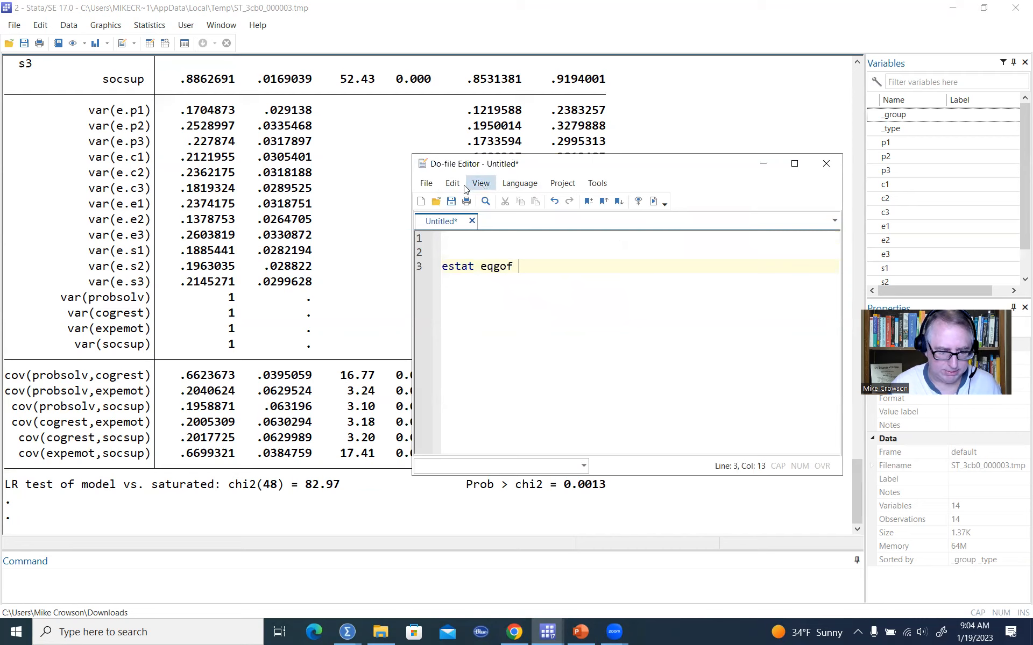
{"action": "left_click", "coordinate": [481, 184]}
{"action": "mouse_move", "coordinate": [601, 218]}
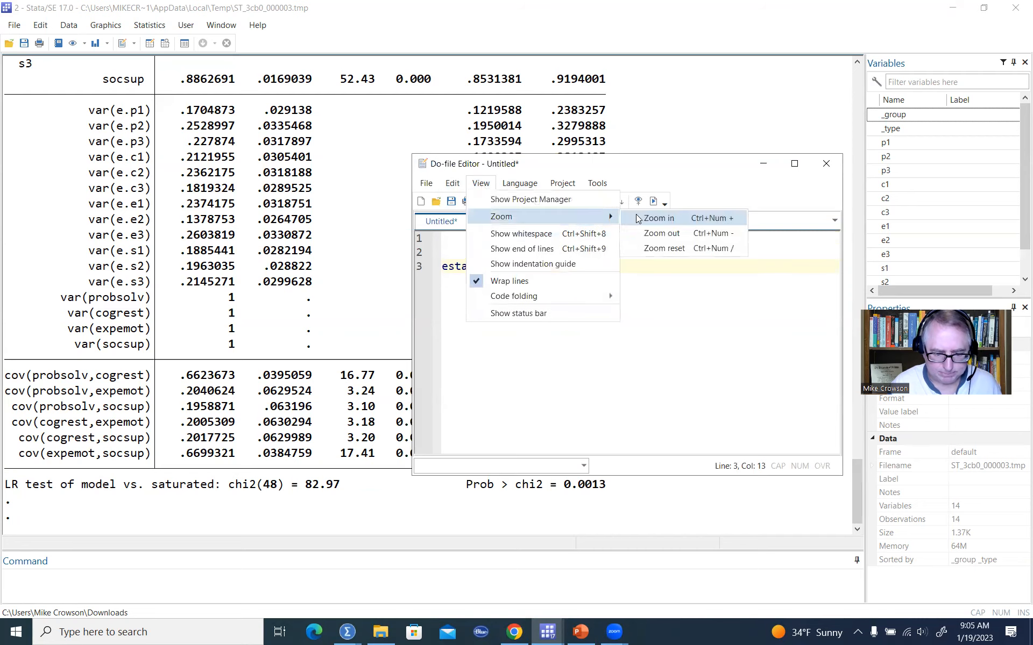
{"action": "left_click", "coordinate": [636, 214]}
{"action": "left_click_drag", "start_coordinate": [540, 271], "coordinate": [417, 276]}
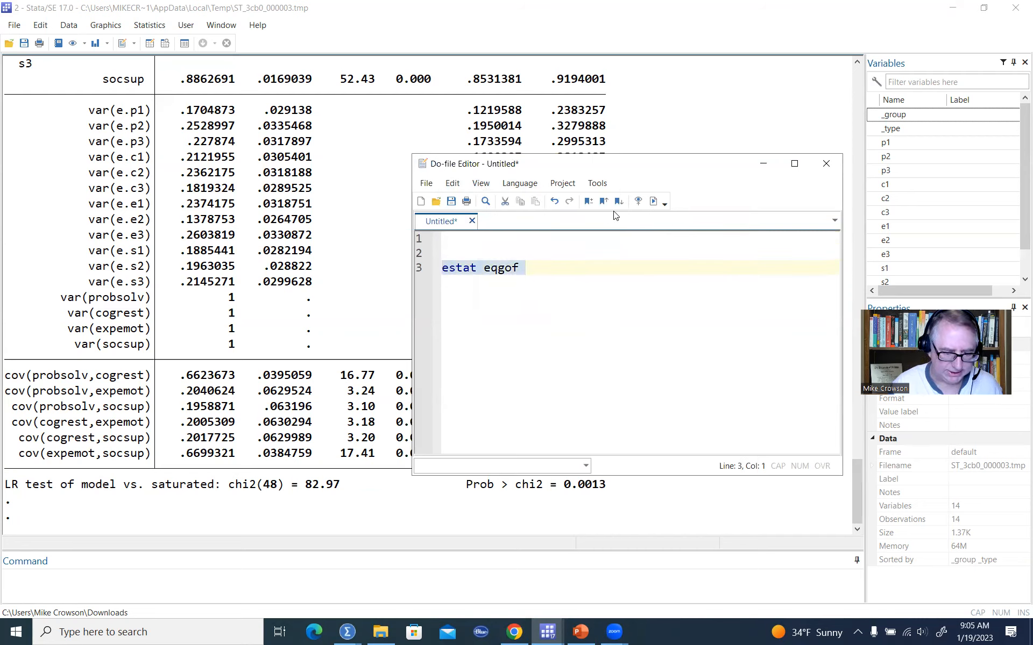
{"action": "left_click", "coordinate": [654, 201]}
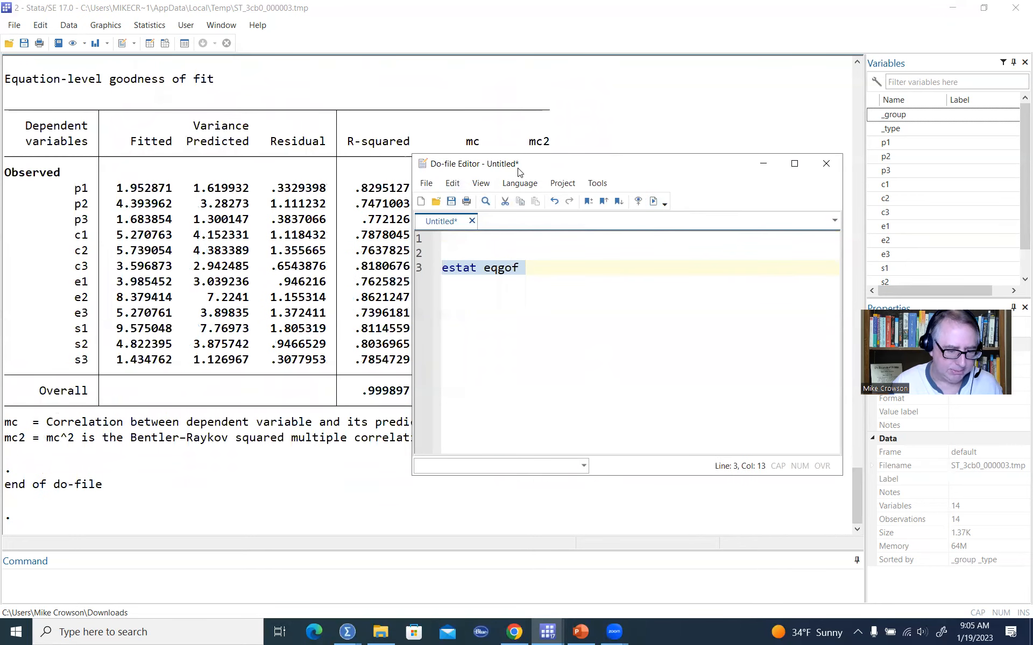
Examine the R-squared values of each observed indicator in the equation-level goodness-of-fit table.
{"action": "left_click_drag", "start_coordinate": [519, 172], "coordinate": [703, 174]}
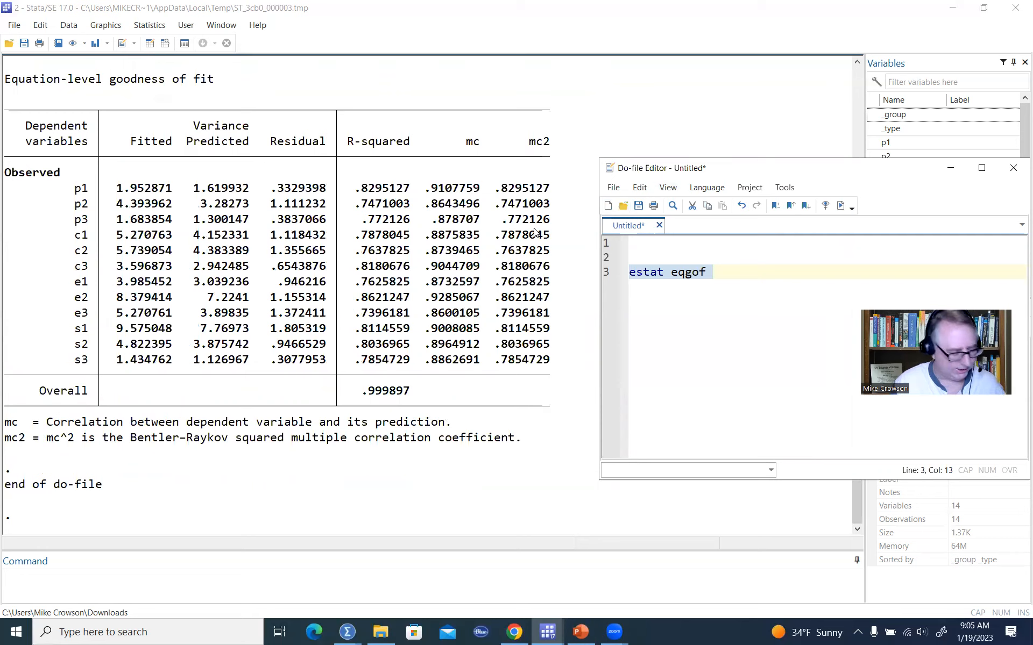
{"action": "left_click", "coordinate": [311, 204]}
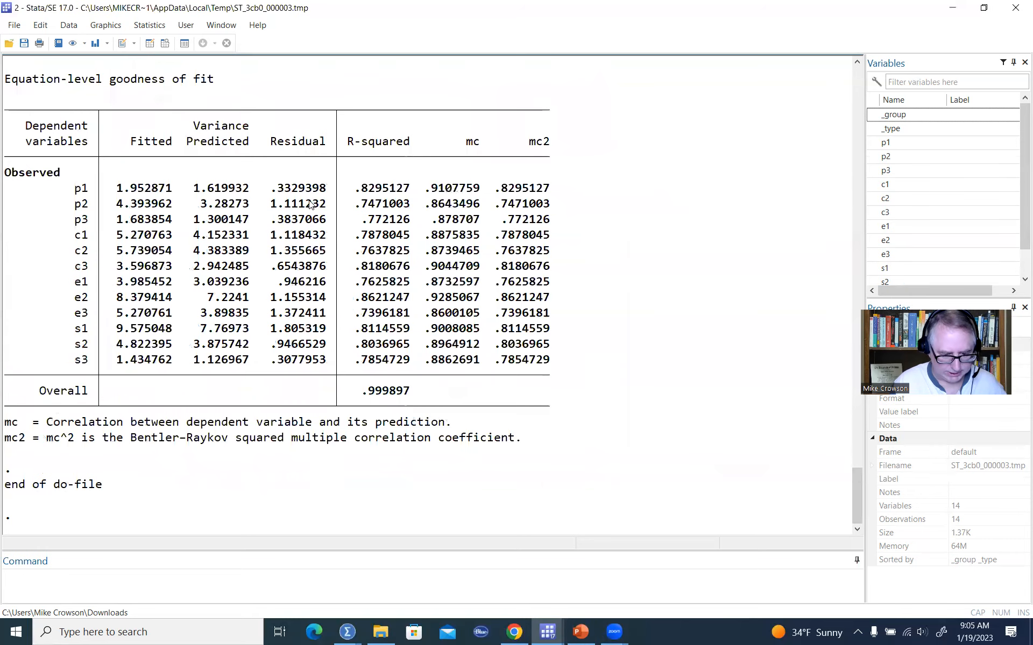
{"action": "left_click", "coordinate": [426, 79]}
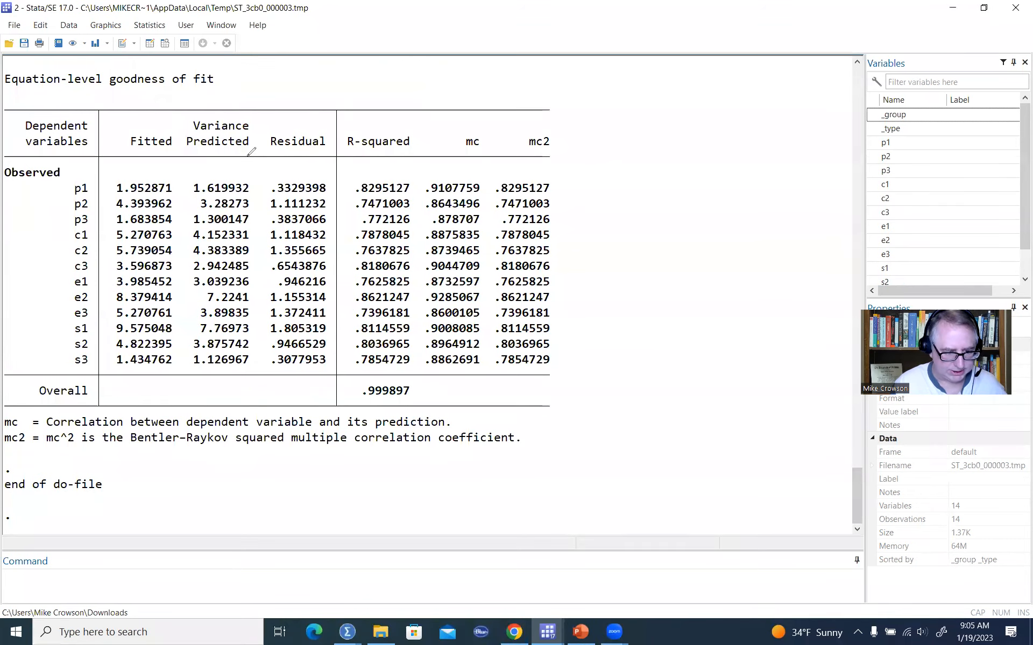
{"action": "left_click_drag", "start_coordinate": [346, 132], "coordinate": [346, 129]}
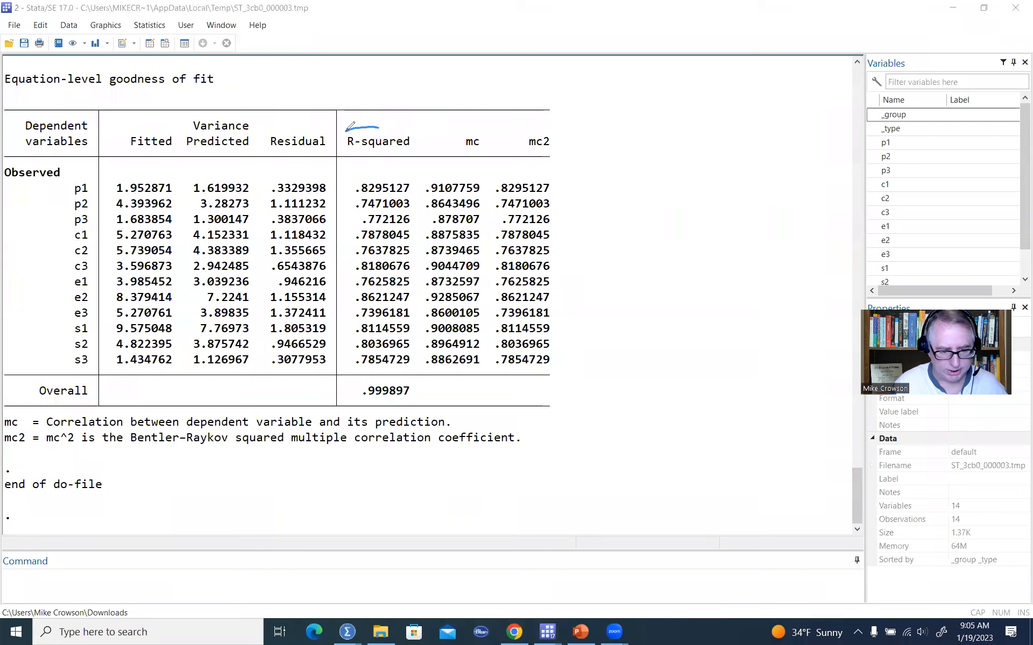
{"action": "left_click_drag", "start_coordinate": [415, 141], "coordinate": [347, 130]}
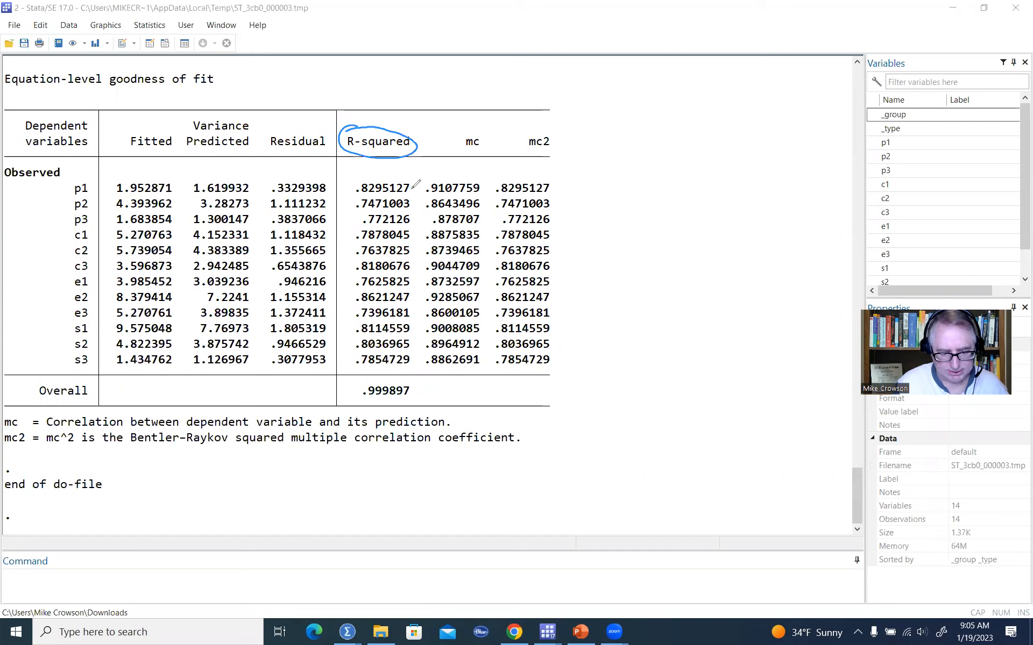
{"action": "mouse_move", "coordinate": [411, 185]}
{"action": "left_mouse_down"}
{"action": "mouse_move", "coordinate": [421, 271]}
{"action": "mouse_move", "coordinate": [411, 364]}
{"action": "left_mouse_up"}
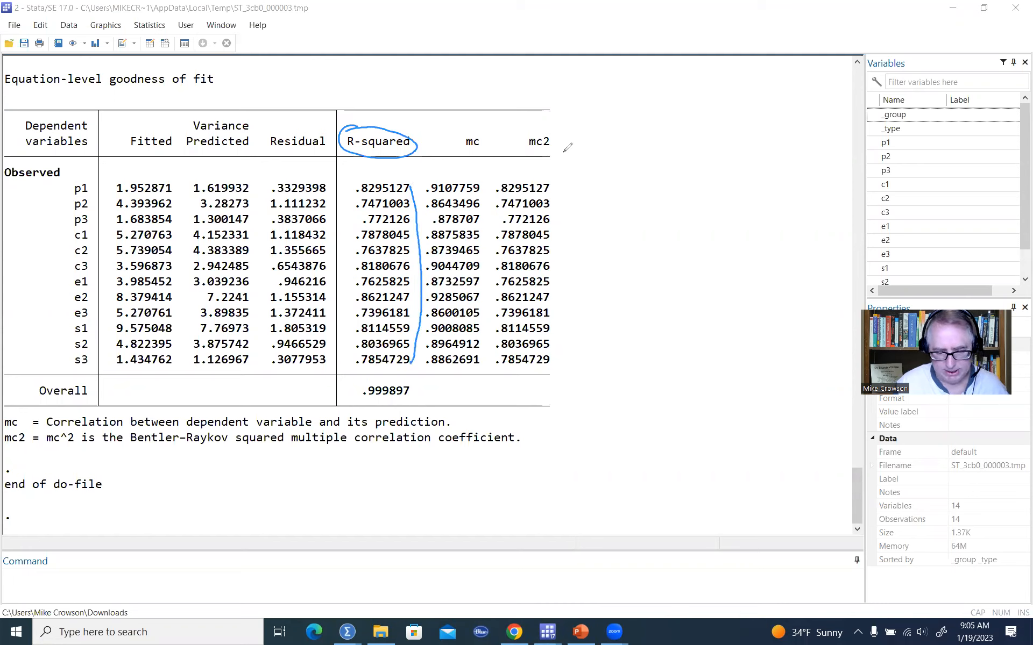
Add the command estat gof, stats(all) on line 5 of the do-file and run it.
{"action": "left_click", "coordinate": [564, 545]}
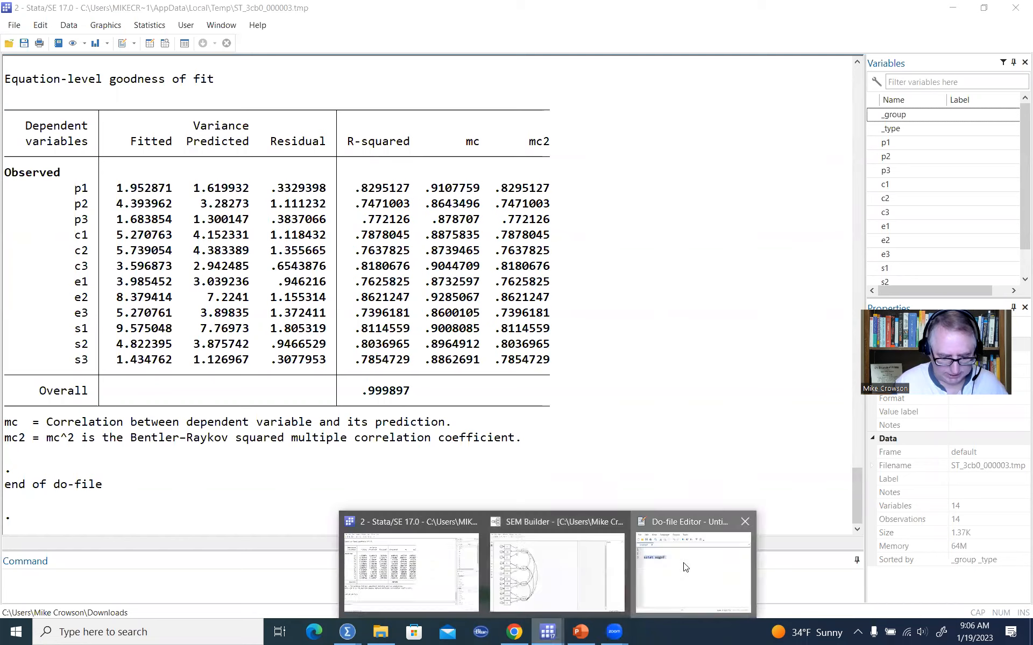
{"action": "left_click", "coordinate": [686, 567]}
{"action": "left_click", "coordinate": [740, 283]}
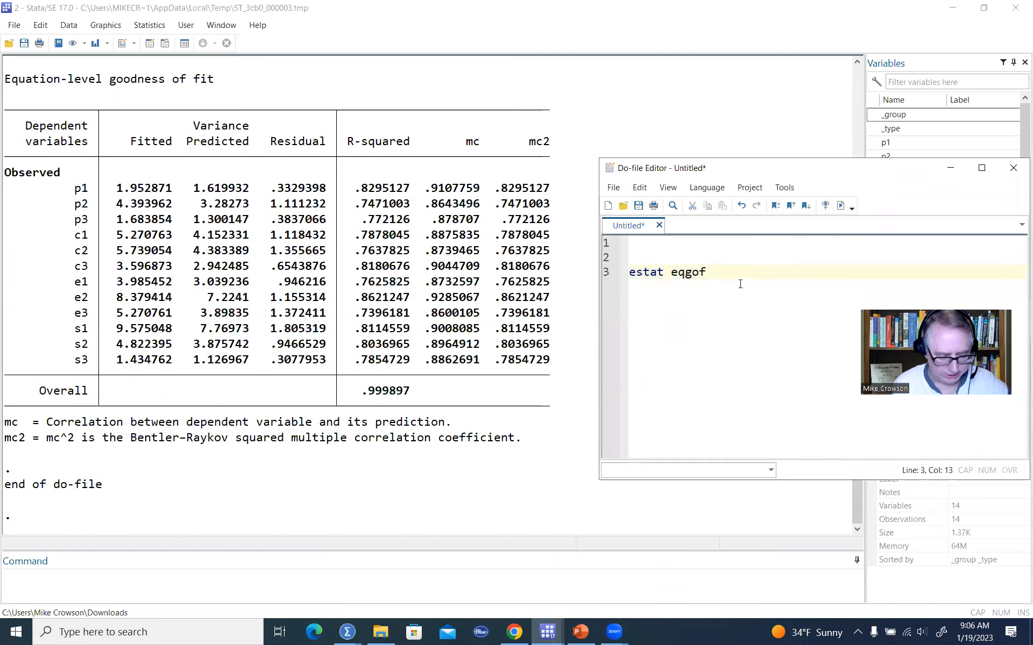
{"action": "key", "text": "Return"}
{"action": "key", "text": "Return"}
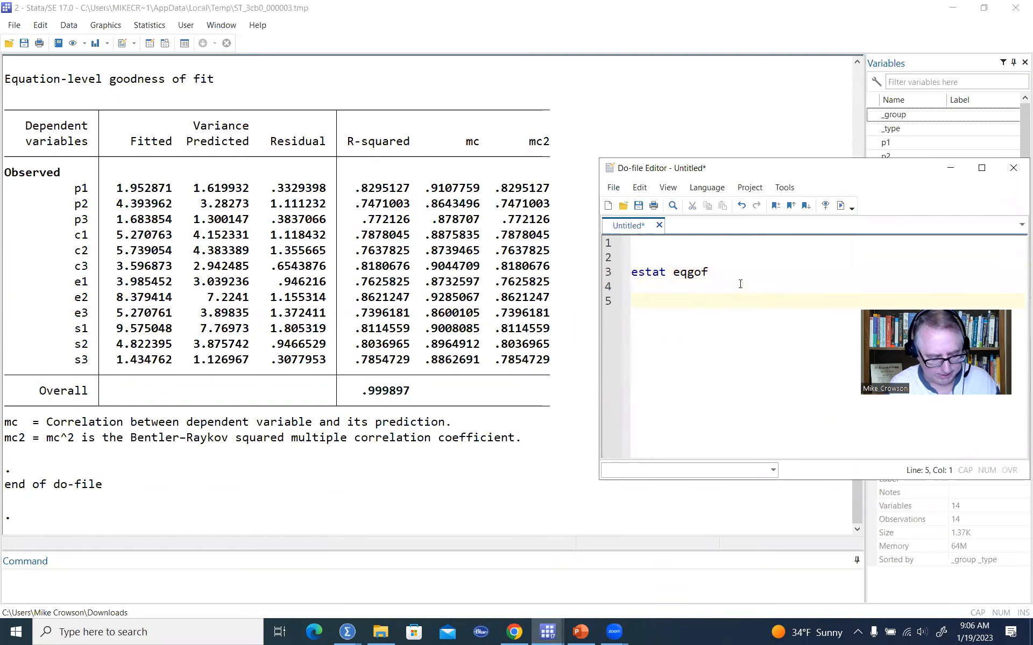
{"action": "type", "text": "estat "}
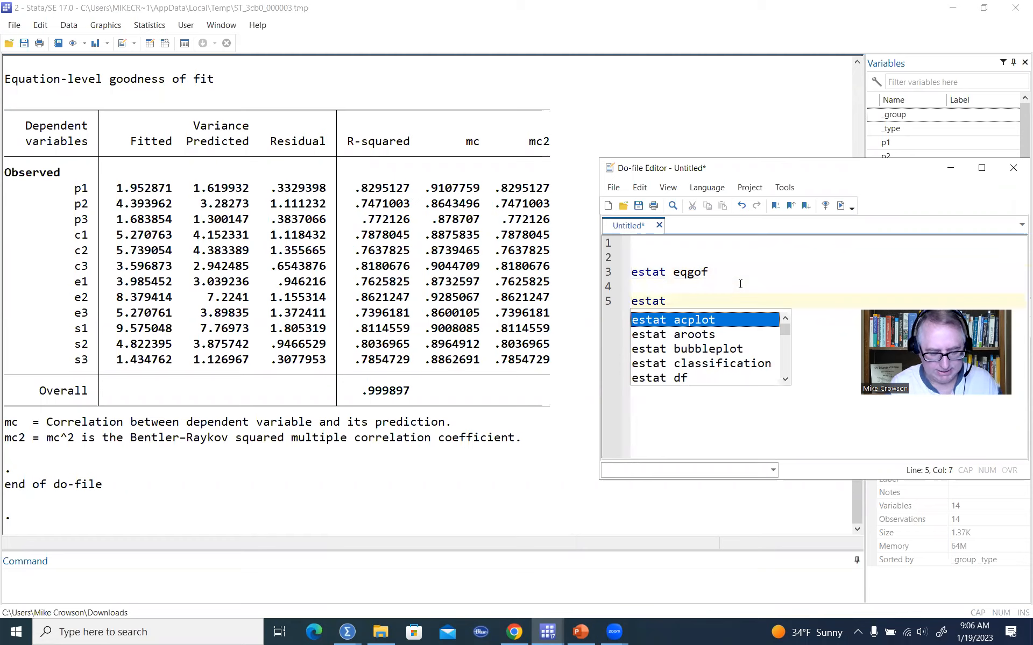
{"action": "type", "text": "gof, "}
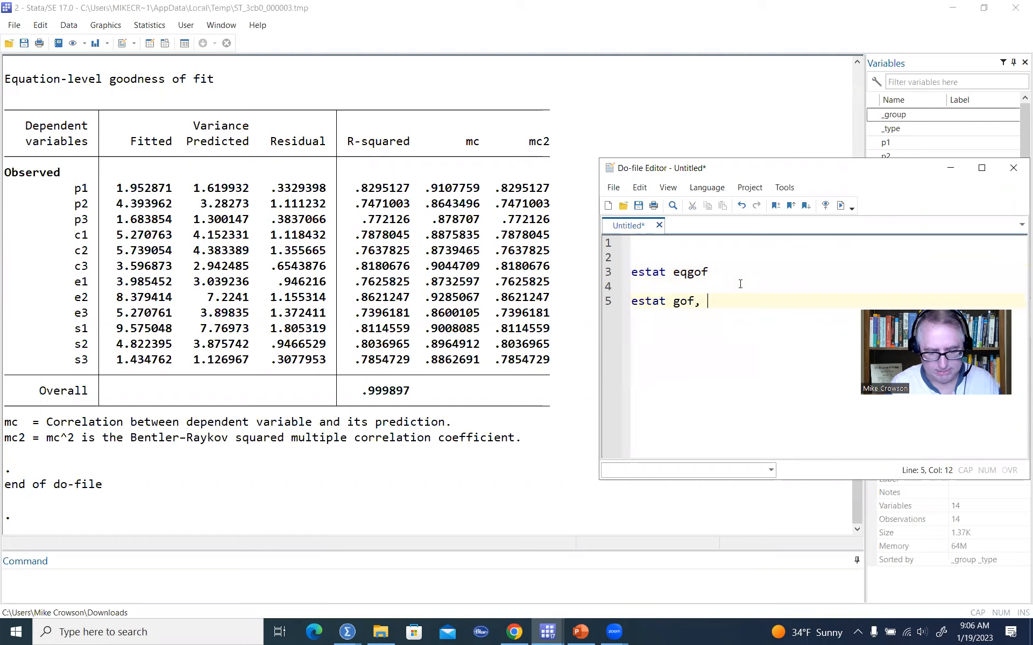
{"action": "type", "text": "stats(al"}
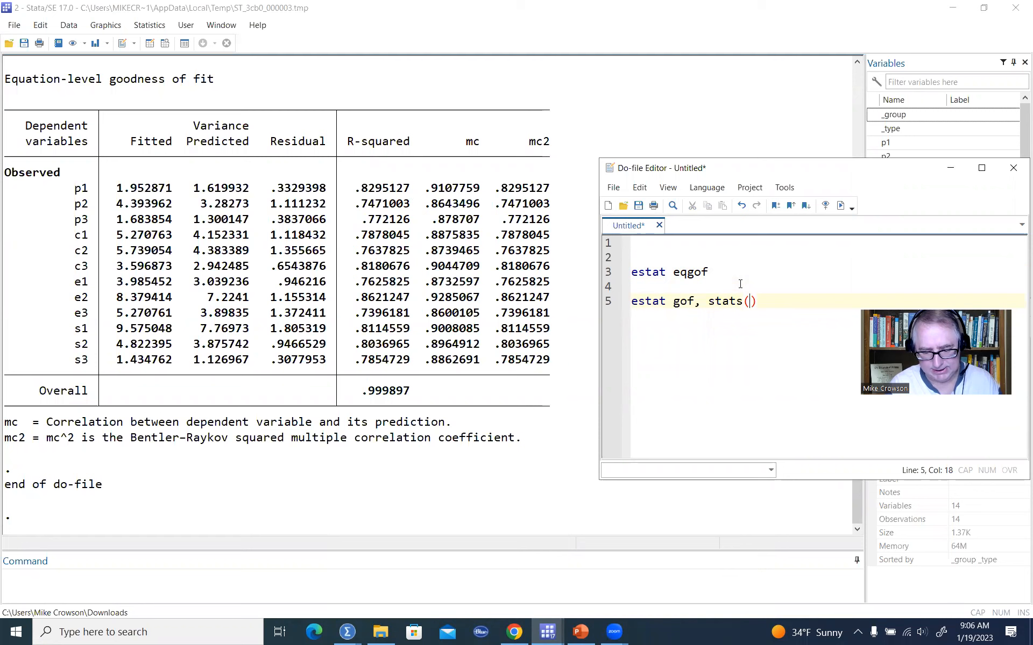
{"action": "type", "text": "l"}
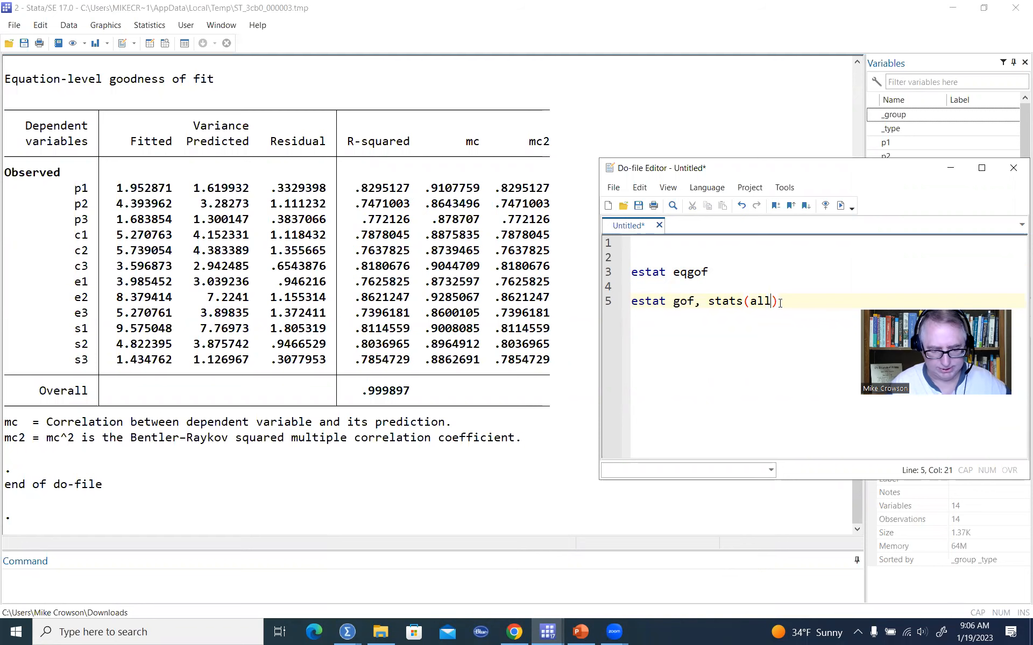
{"action": "left_click_drag", "start_coordinate": [779, 302], "coordinate": [631, 302]}
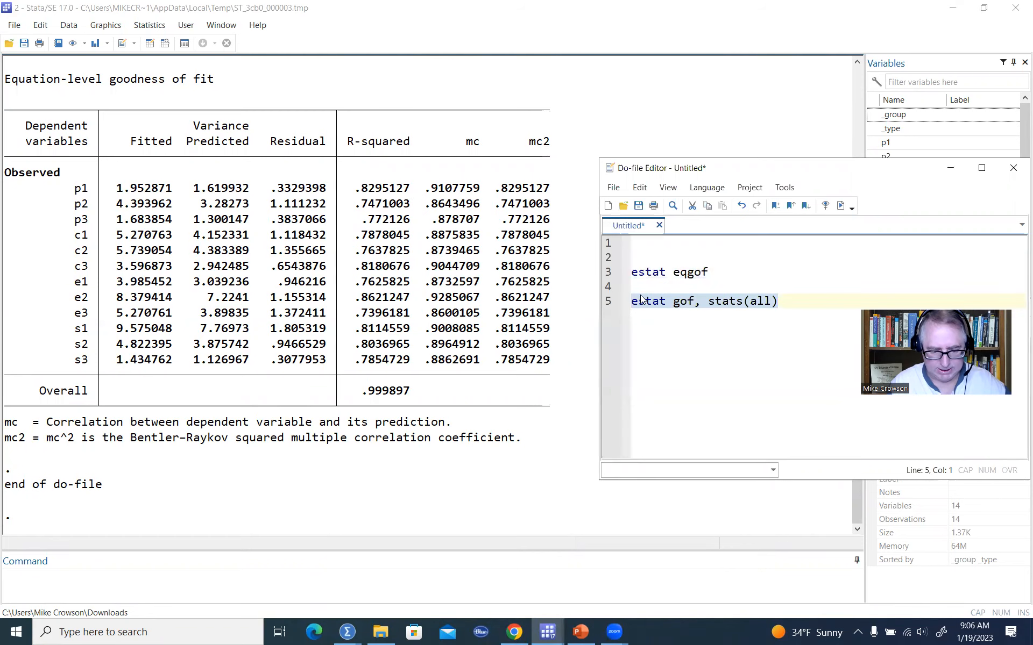
{"action": "left_click", "coordinate": [840, 206]}
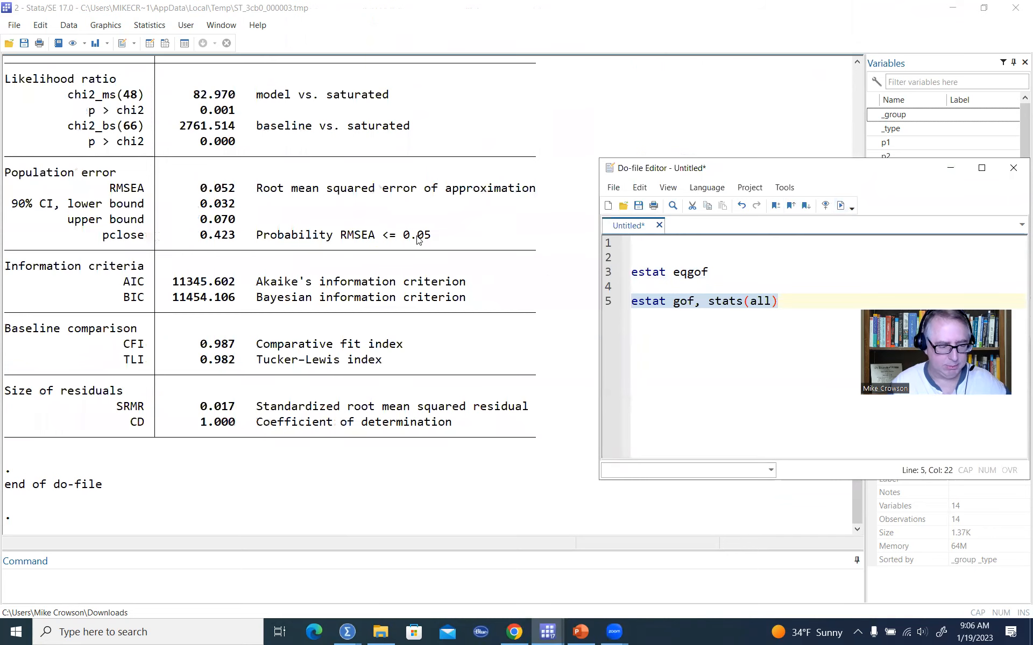
Examine the chi-square, RMSEA, pclose, CFI, TLI and SRMR statistics in the fit statistics table.
{"action": "scroll", "coordinate": [419, 240], "scroll_direction": "up", "scroll_amount": 1}
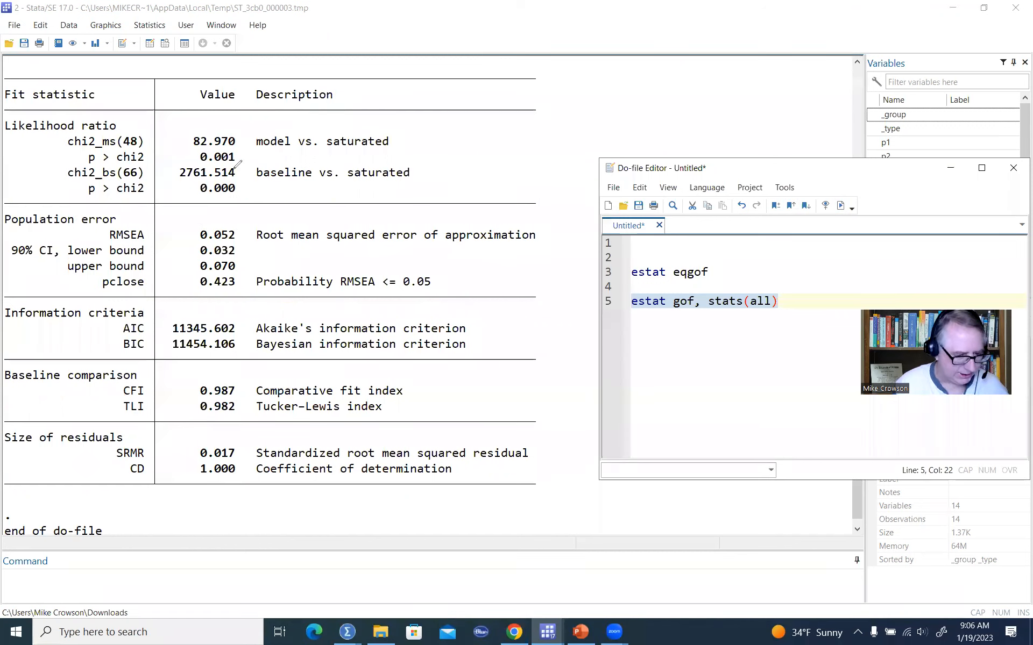
{"action": "left_click_drag", "start_coordinate": [146, 133], "coordinate": [147, 164]}
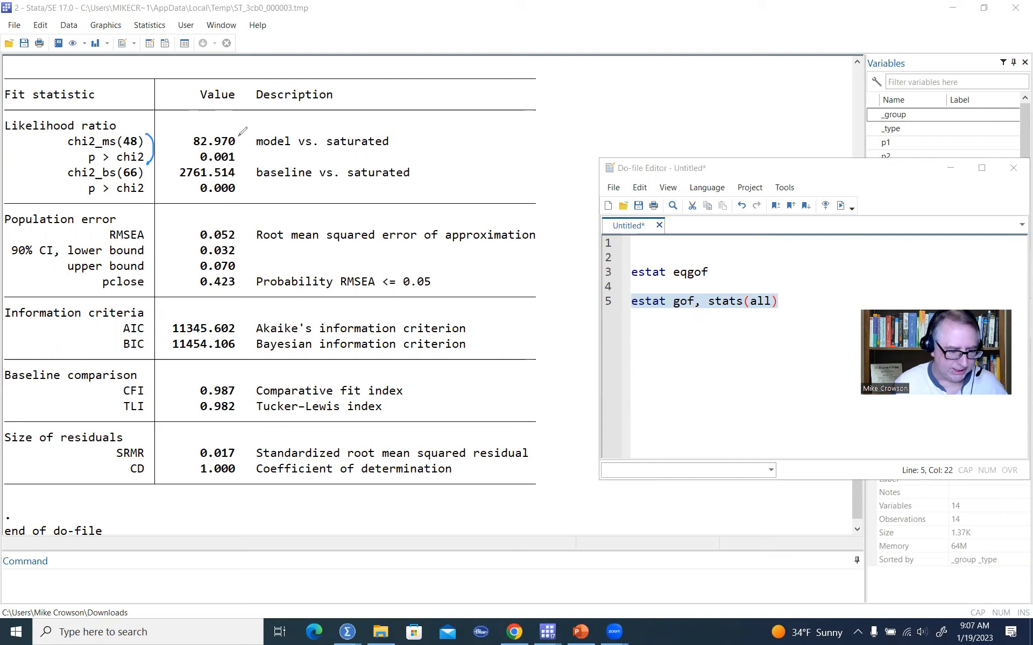
{"action": "left_click_drag", "start_coordinate": [240, 133], "coordinate": [240, 163]}
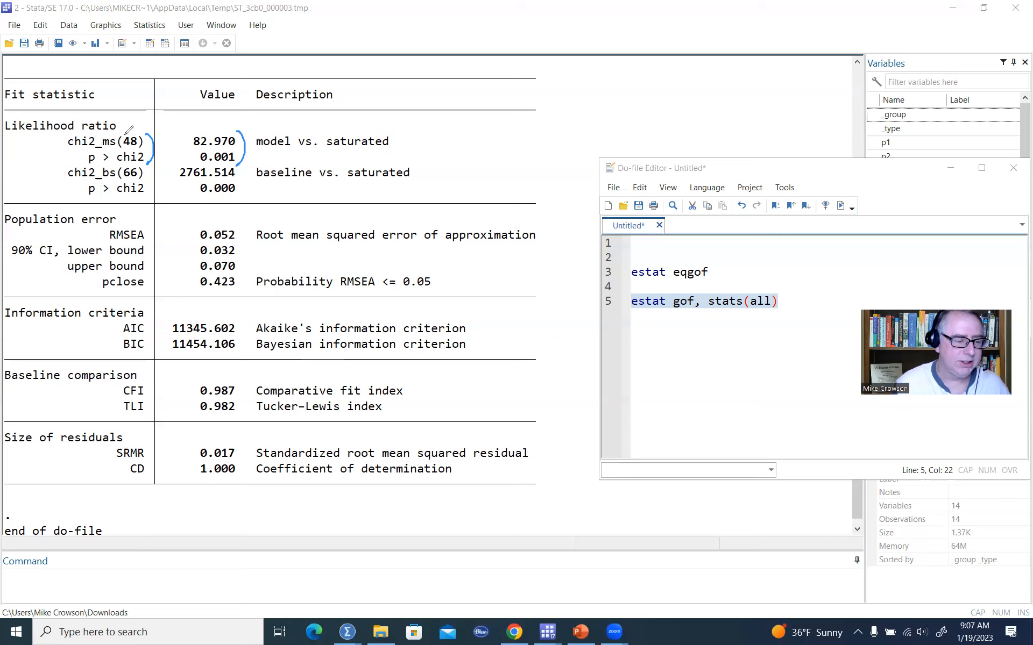
{"action": "mouse_move", "coordinate": [139, 130]}
{"action": "left_mouse_down"}
{"action": "mouse_move", "coordinate": [135, 153]}
{"action": "mouse_move", "coordinate": [135, 130]}
{"action": "left_mouse_up"}
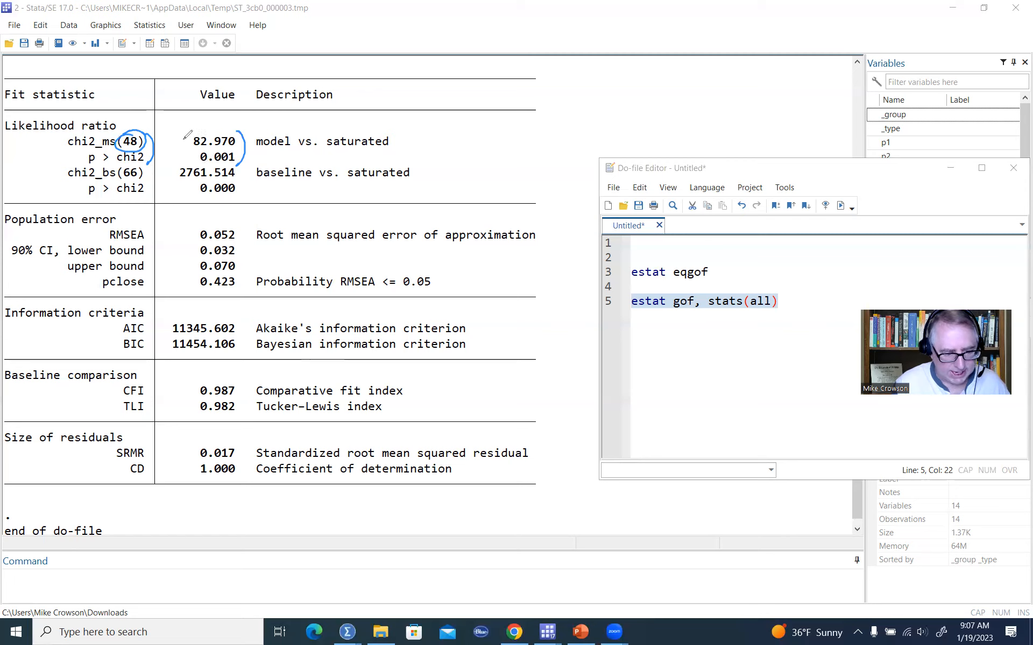
{"action": "left_click_drag", "start_coordinate": [184, 136], "coordinate": [192, 126]}
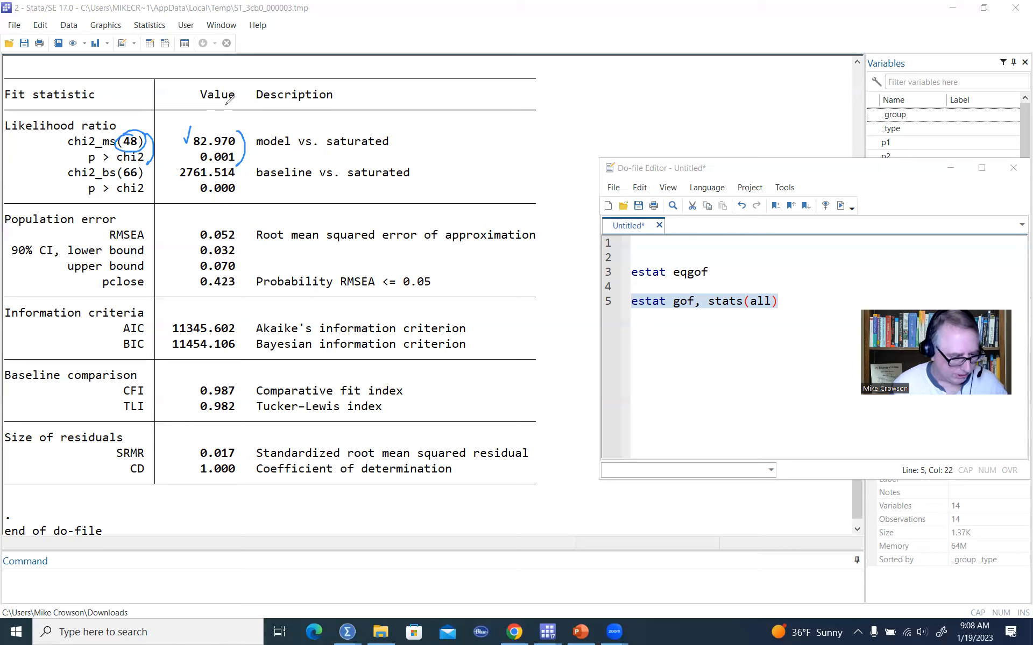
{"action": "left_click_drag", "start_coordinate": [154, 230], "coordinate": [232, 245]}
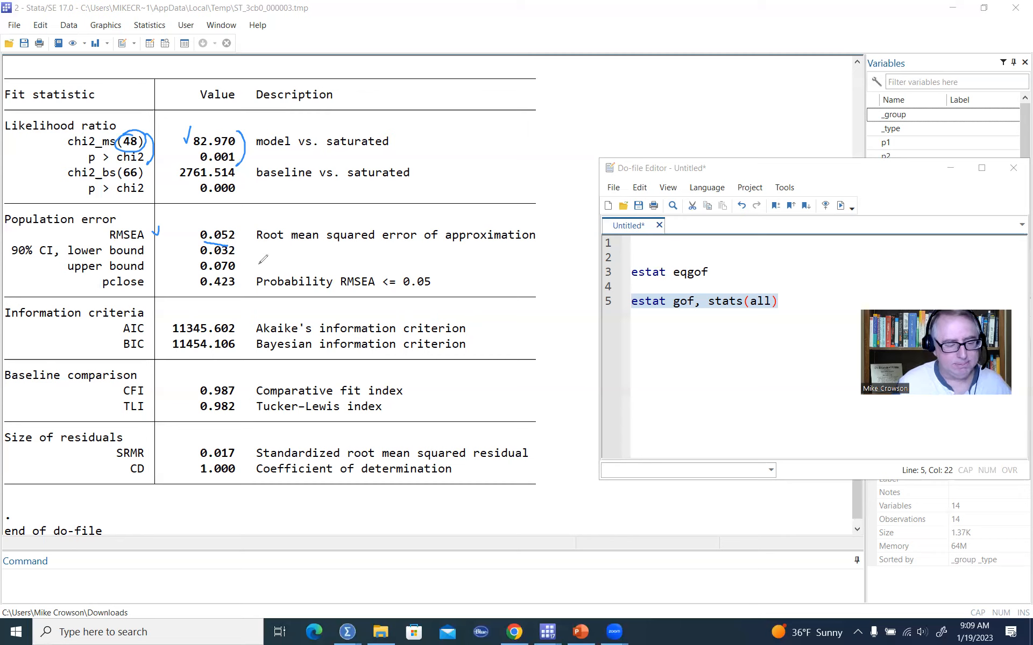
{"action": "left_click_drag", "start_coordinate": [203, 292], "coordinate": [230, 290]}
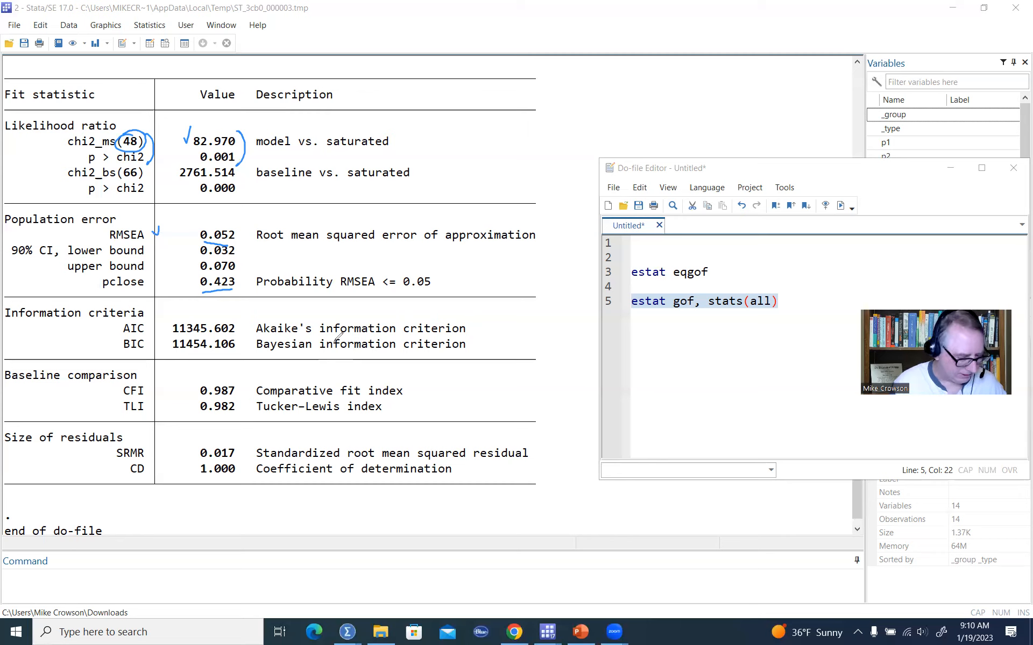
{"action": "left_click_drag", "start_coordinate": [152, 387], "coordinate": [146, 418]}
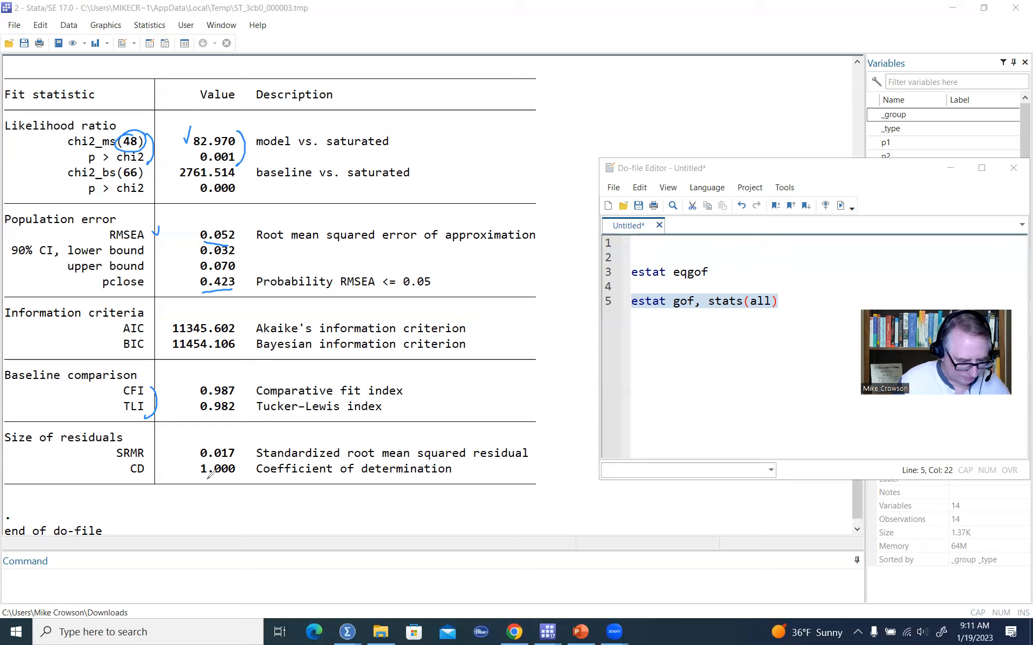
{"action": "left_click_drag", "start_coordinate": [203, 463], "coordinate": [235, 466]}
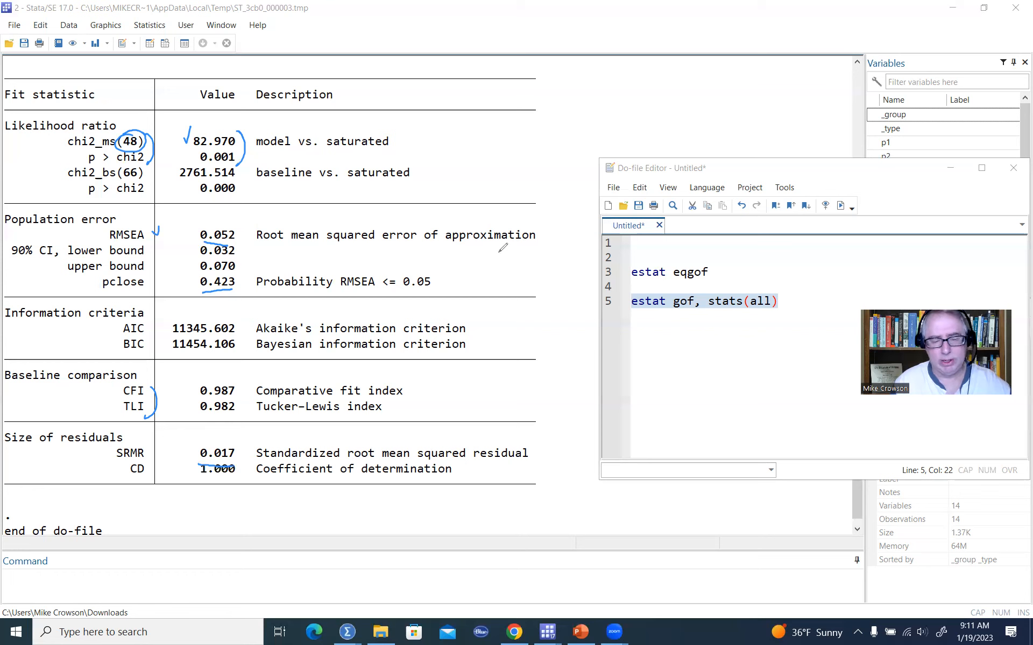
Switch back to the SEM Builder window with the correlated-factors path diagram.
{"action": "left_click", "coordinate": [662, 137]}
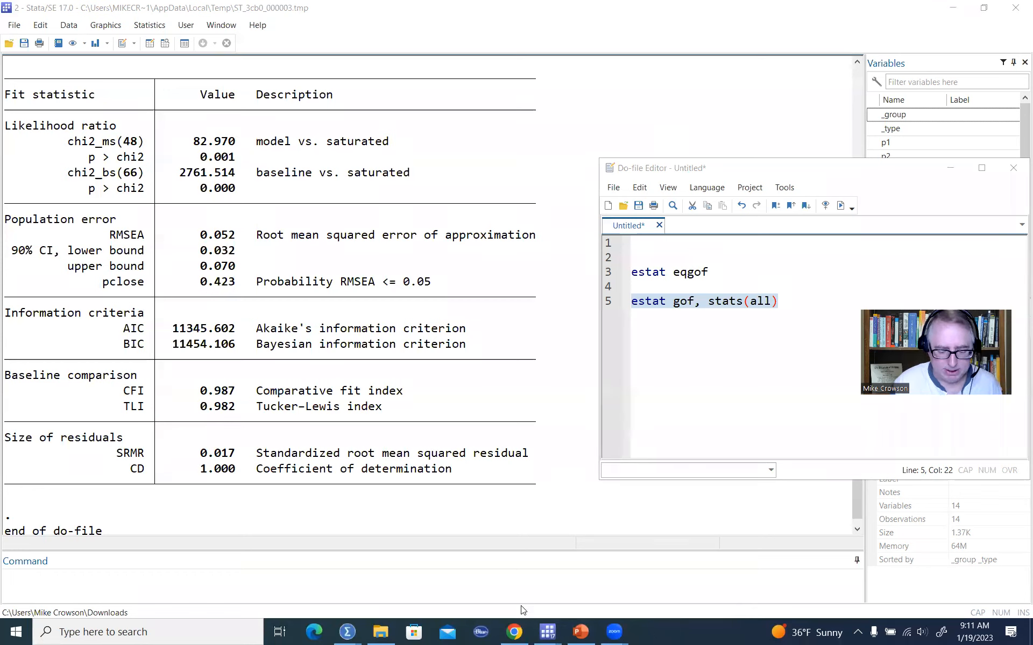
{"action": "left_click", "coordinate": [822, 317]}
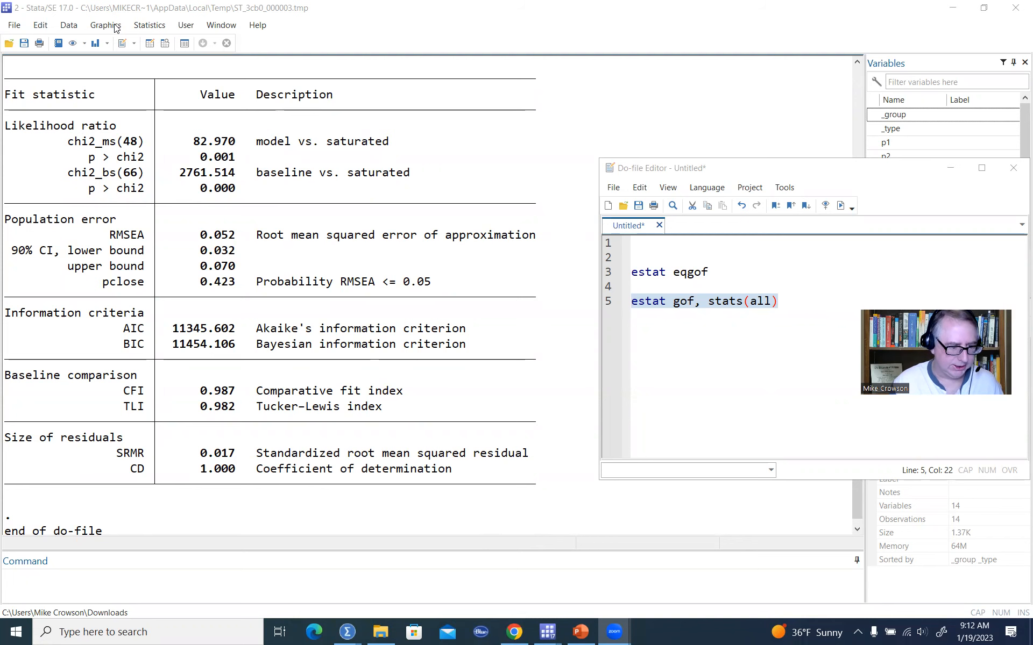
{"action": "left_click", "coordinate": [146, 28]}
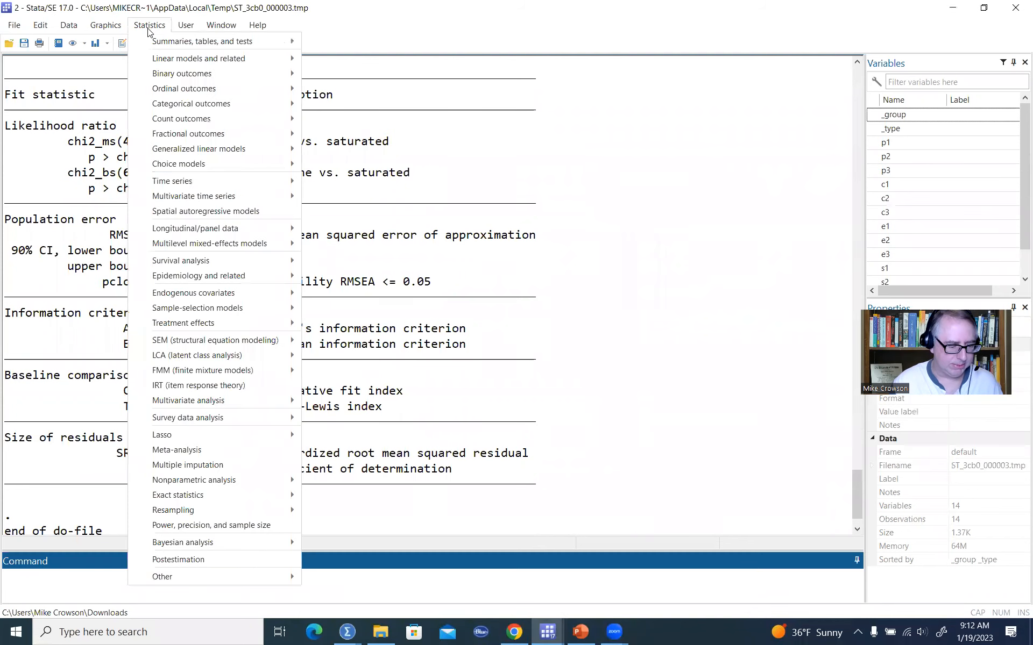
{"action": "left_click", "coordinate": [544, 632]}
{"action": "left_click", "coordinate": [563, 589]}
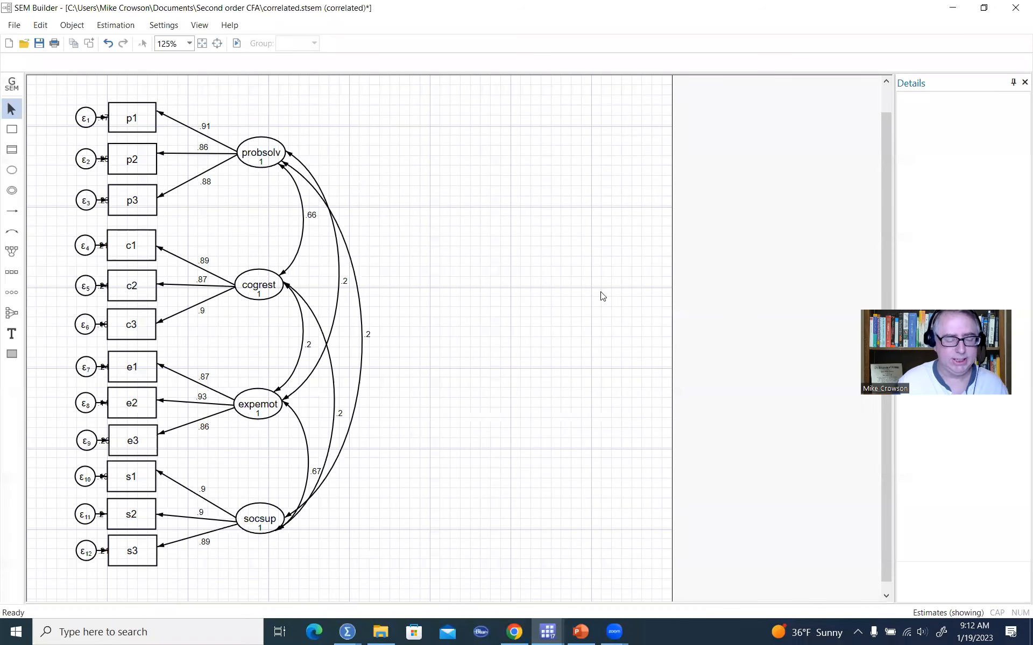
Clear the estimates from the correlated-factors path diagram.
{"action": "left_click", "coordinate": [116, 25]}
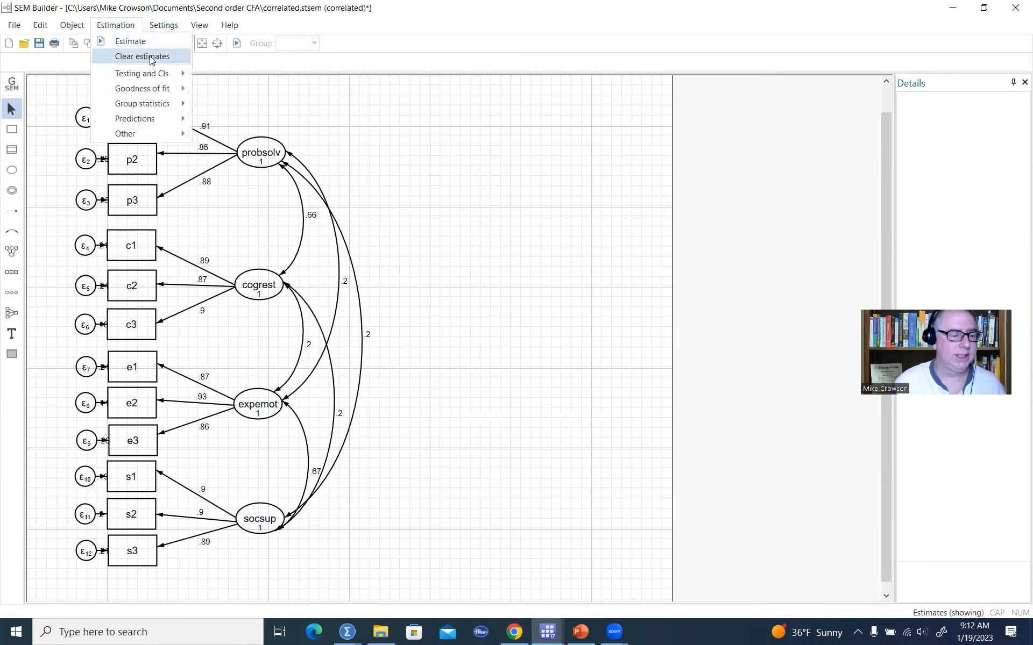
{"action": "left_click", "coordinate": [151, 59]}
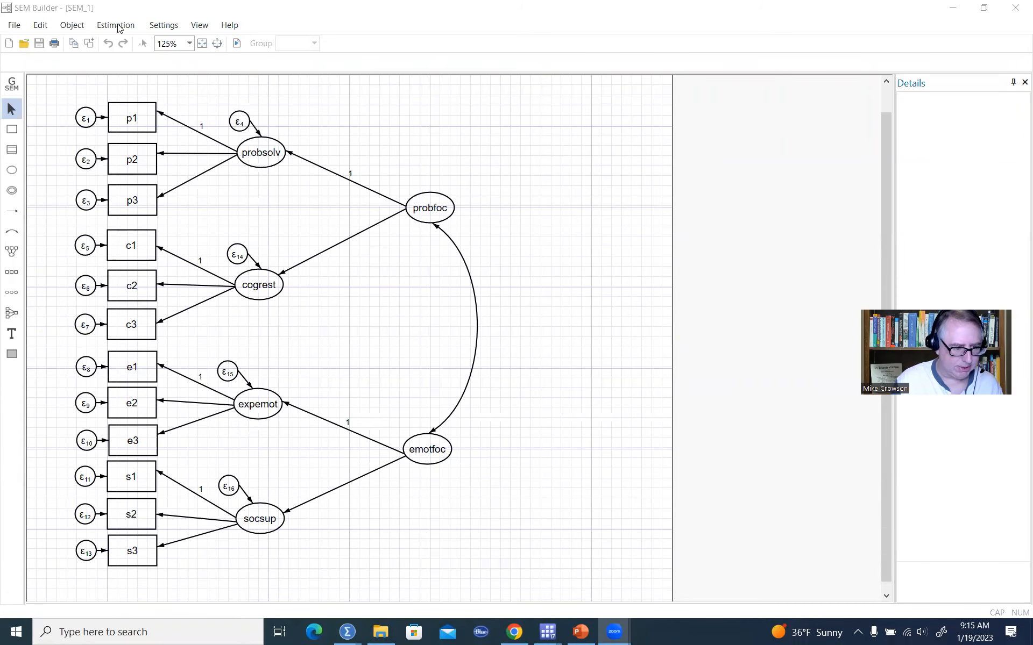
Estimate the second-order CFA model with standardized coefficients and values displayed.
{"action": "left_click", "coordinate": [118, 24]}
{"action": "left_click", "coordinate": [135, 40]}
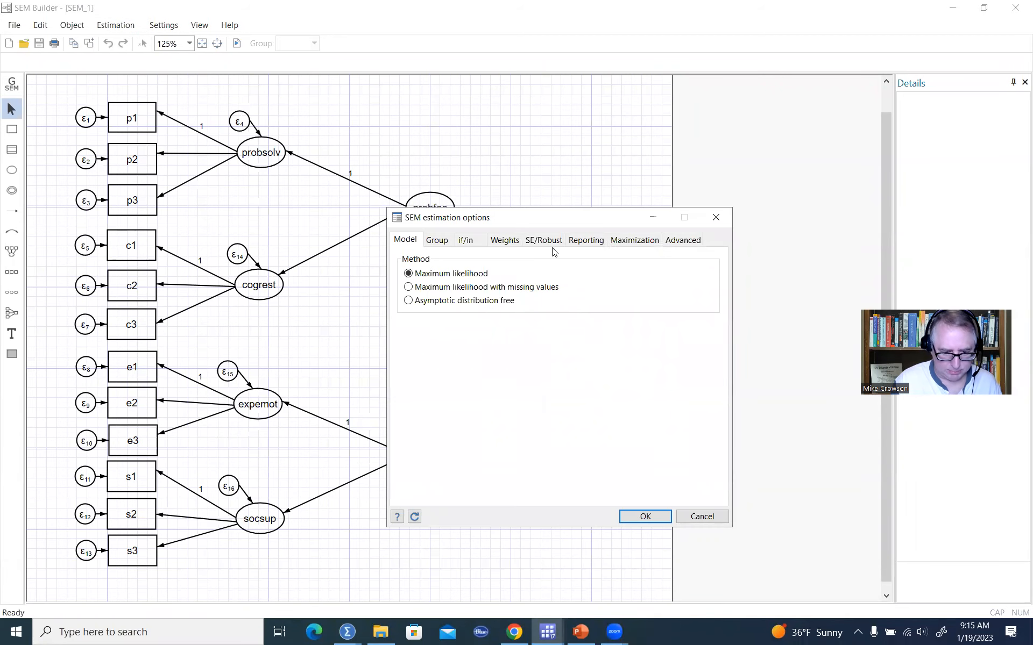
{"action": "left_click", "coordinate": [580, 243]}
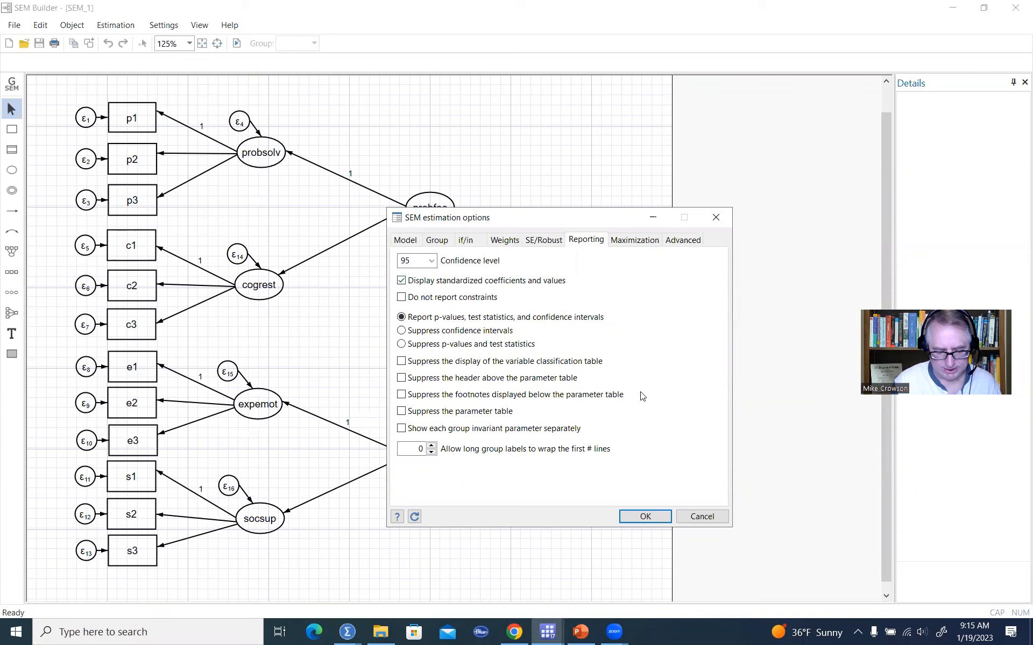
{"action": "left_click", "coordinate": [658, 516]}
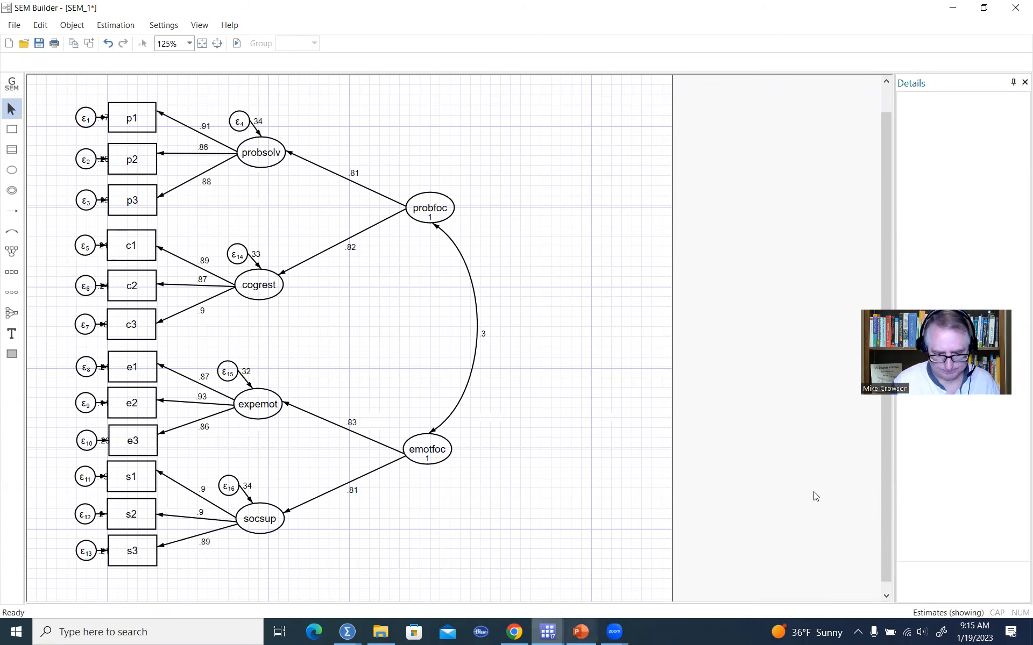
Examine the standardized second-order loadings and the probfoc–emotfoc covariance on the path diagram.
{"action": "left_click", "coordinate": [467, 139]}
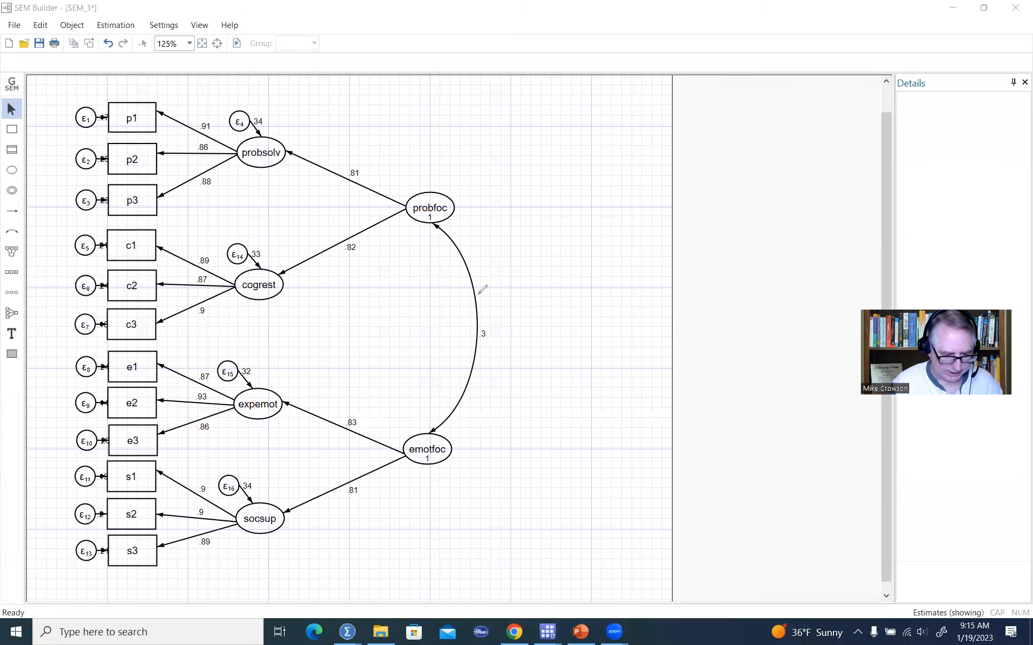
{"action": "left_click_drag", "start_coordinate": [471, 326], "coordinate": [473, 318]}
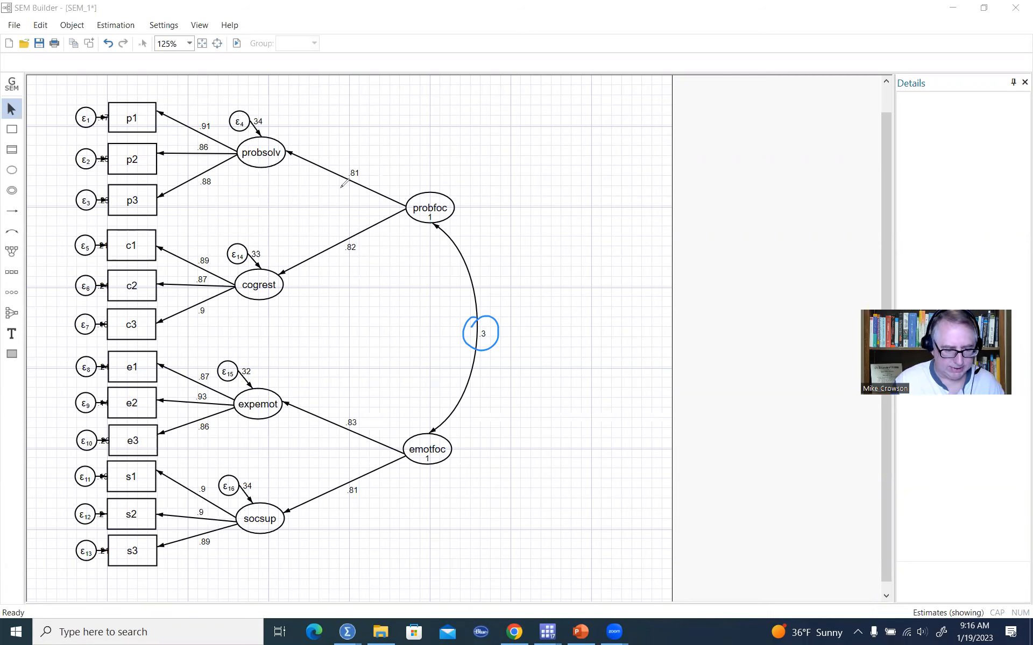
{"action": "mouse_move", "coordinate": [359, 159]}
{"action": "left_mouse_down"}
{"action": "mouse_move", "coordinate": [370, 204]}
{"action": "mouse_move", "coordinate": [337, 200]}
{"action": "left_mouse_up"}
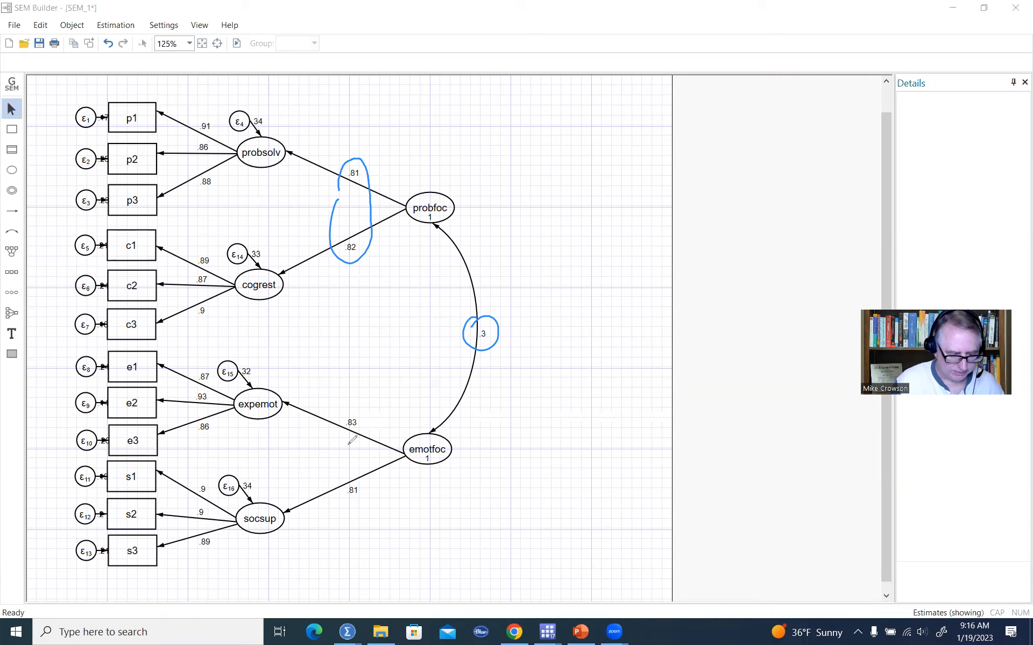
{"action": "mouse_move", "coordinate": [341, 437]}
{"action": "left_mouse_down"}
{"action": "mouse_move", "coordinate": [358, 402]}
{"action": "mouse_move", "coordinate": [369, 500]}
{"action": "mouse_move", "coordinate": [339, 438]}
{"action": "left_mouse_up"}
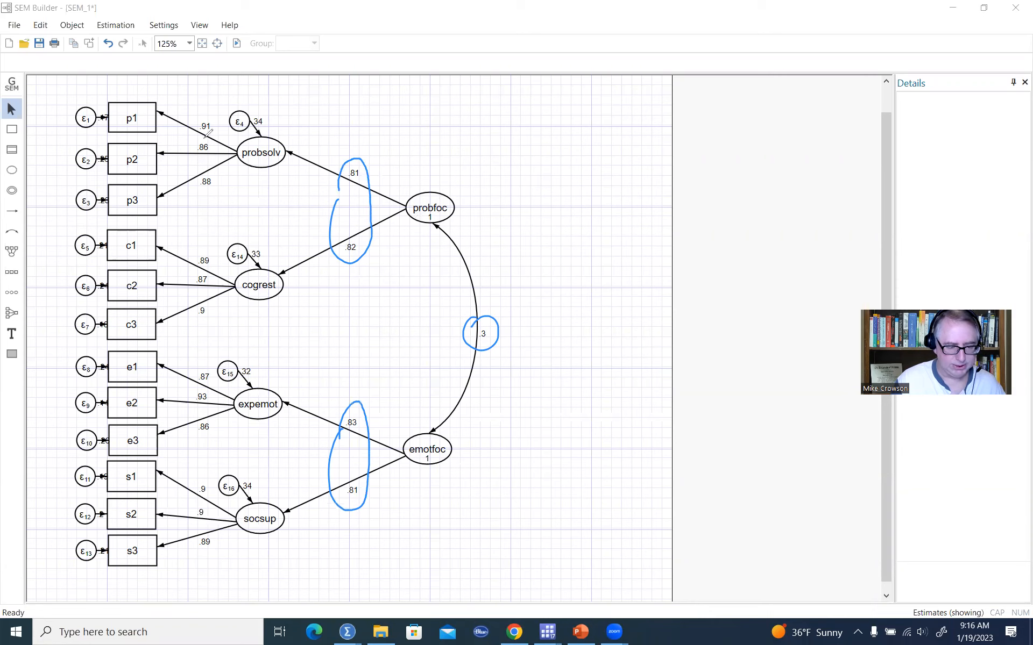
{"action": "left_click_drag", "start_coordinate": [201, 95], "coordinate": [210, 89]}
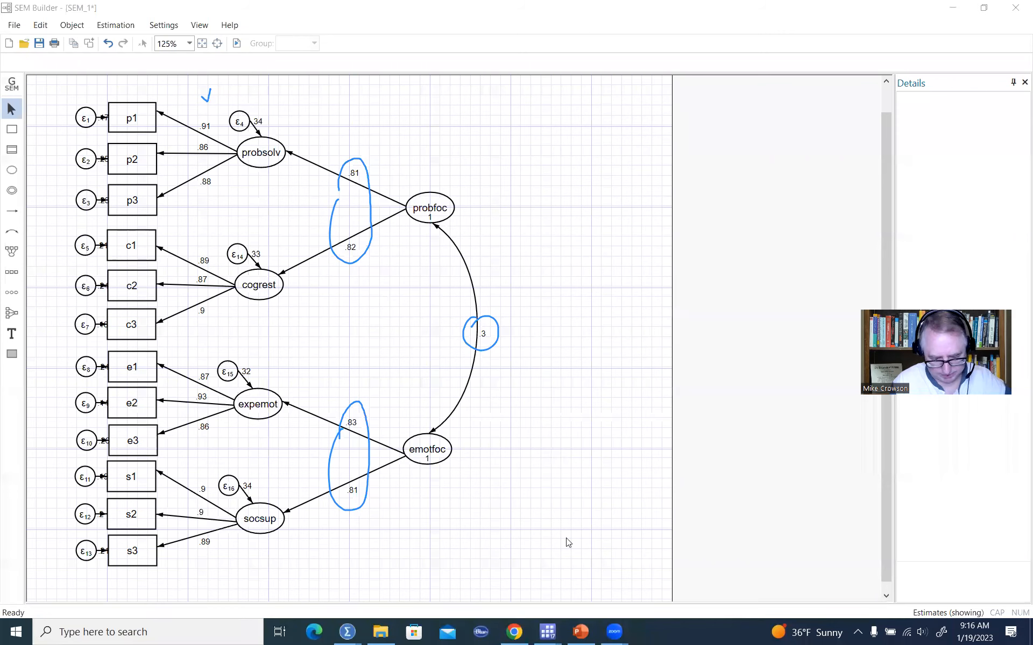
Switch to the Stata results window and scroll to the standardized structural coefficients table.
{"action": "mouse_move", "coordinate": [552, 633]}
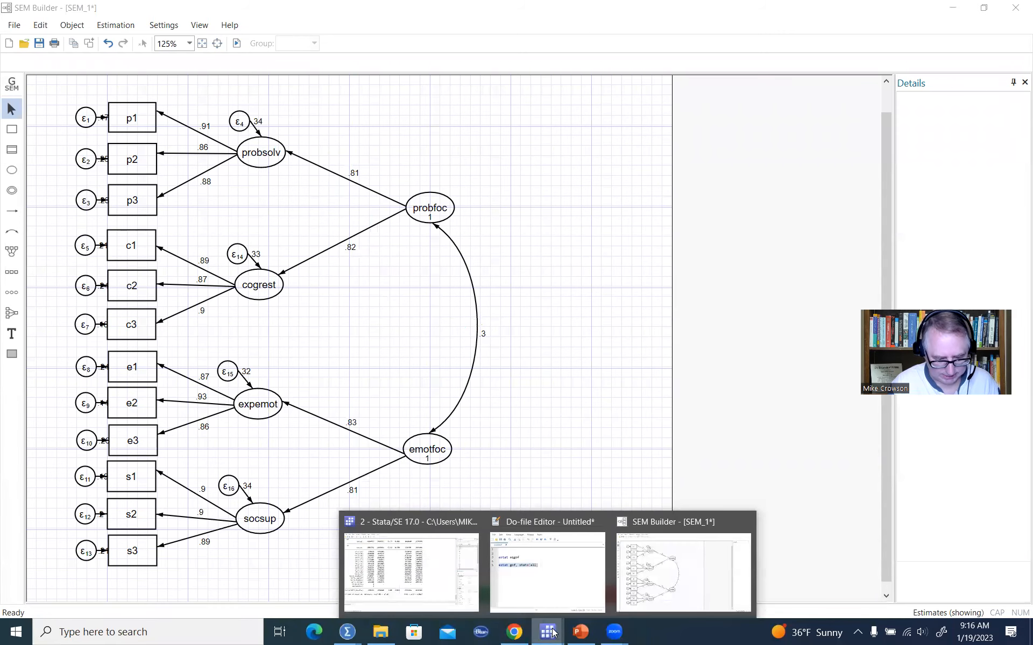
{"action": "left_click", "coordinate": [427, 594]}
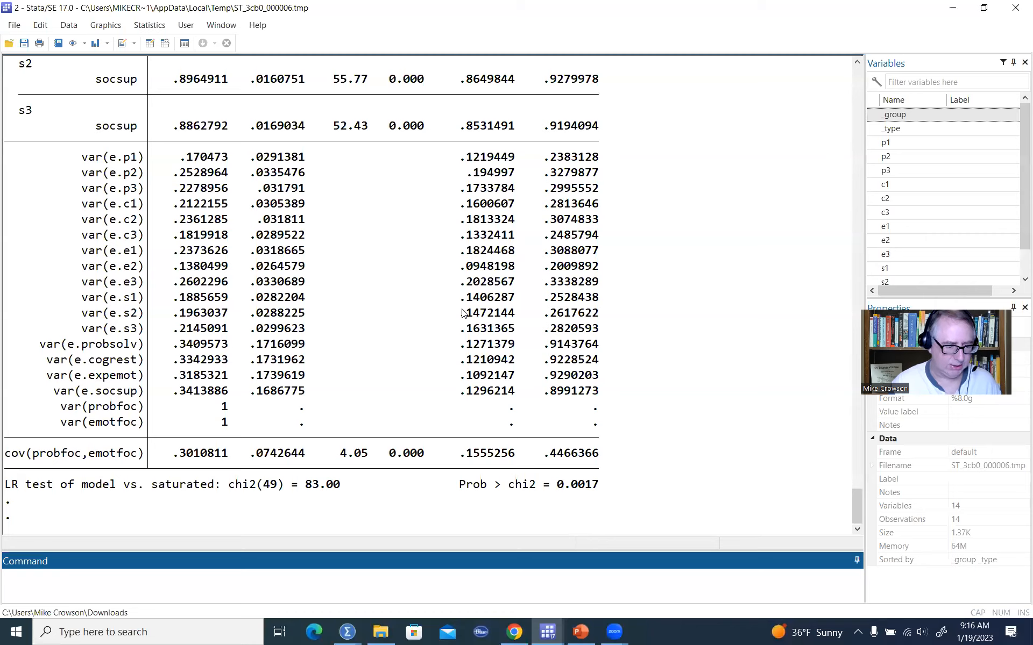
{"action": "scroll", "coordinate": [462, 313], "scroll_direction": "up", "scroll_amount": 11}
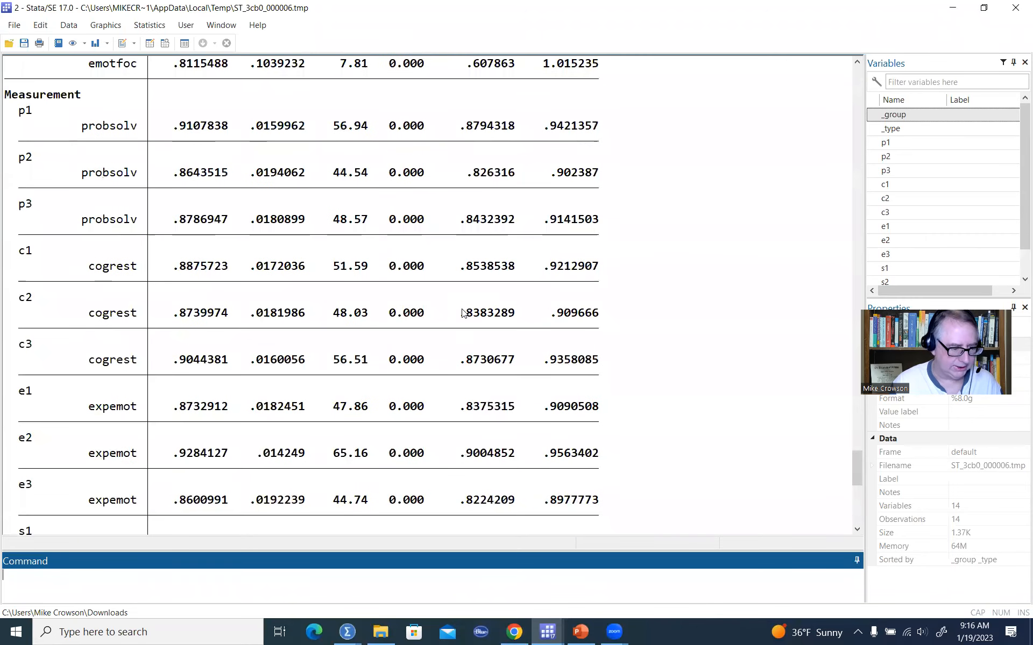
{"action": "scroll", "coordinate": [463, 313], "scroll_direction": "down", "scroll_amount": 11}
{"action": "scroll", "coordinate": [466, 309], "scroll_direction": "up", "scroll_amount": 4}
{"action": "scroll", "coordinate": [466, 308], "scroll_direction": "up", "scroll_amount": 9}
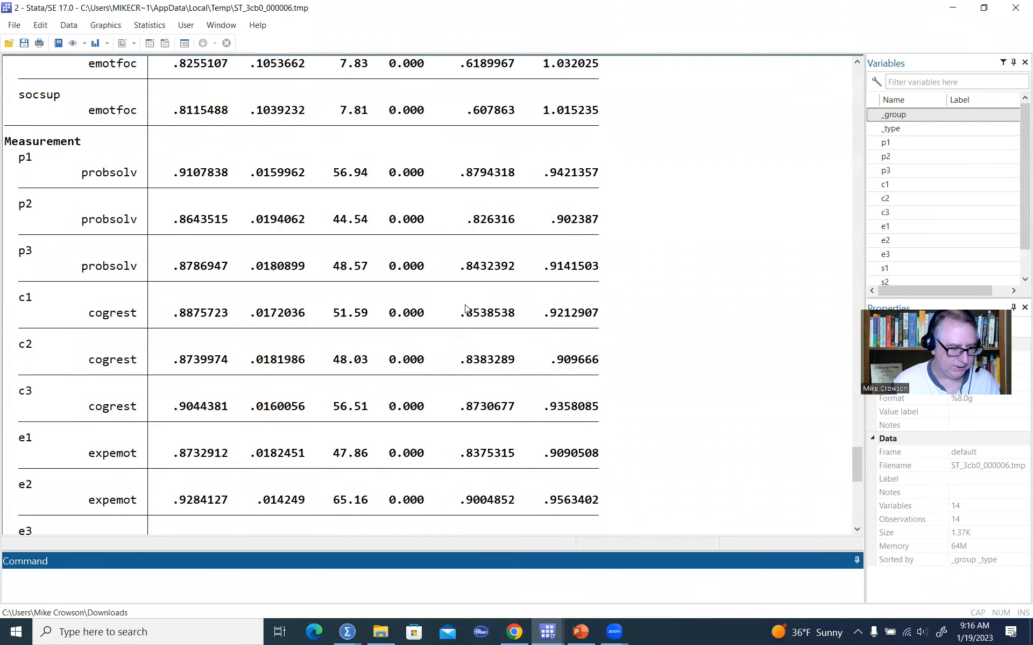
{"action": "scroll", "coordinate": [466, 308], "scroll_direction": "up", "scroll_amount": 5}
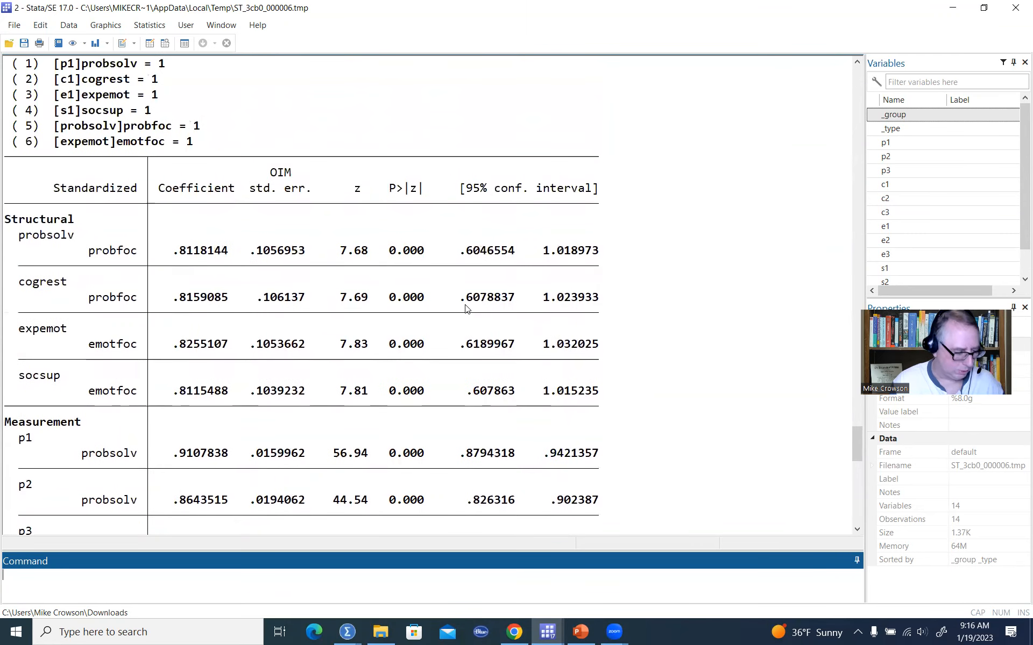
{"action": "scroll", "coordinate": [466, 309], "scroll_direction": "up", "scroll_amount": 1}
{"action": "scroll", "coordinate": [466, 309], "scroll_direction": "down", "scroll_amount": 1}
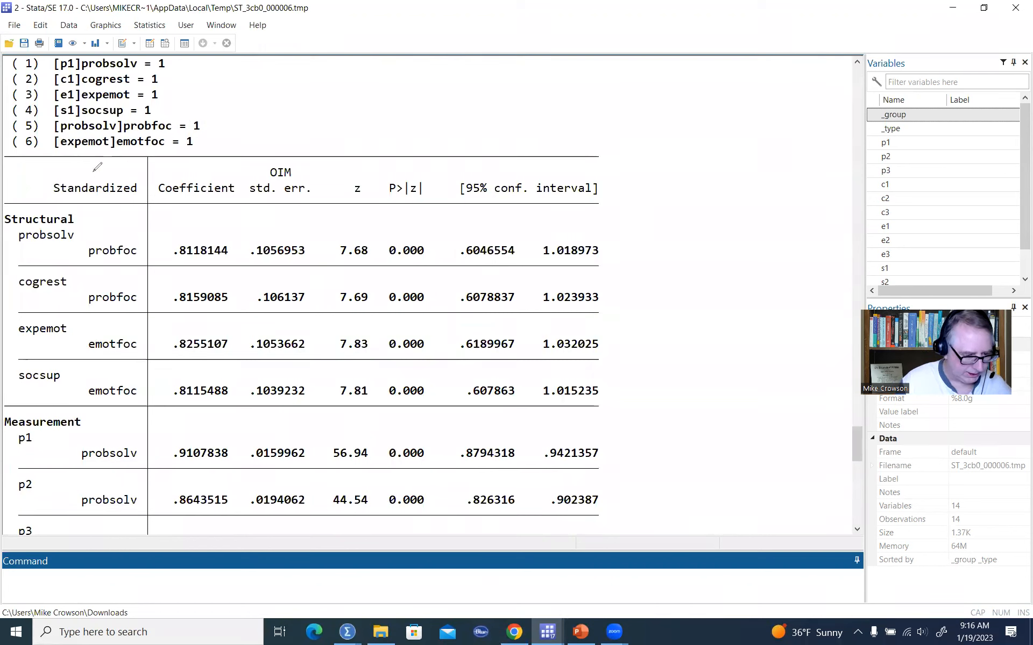
Examine the standardized structural coefficients and p-values linking probsolv, cogrest, expemot and socsup to probfoc and emotfoc.
{"action": "left_click", "coordinate": [69, 177]}
{"action": "mouse_move", "coordinate": [96, 170]}
{"action": "left_mouse_down"}
{"action": "mouse_move", "coordinate": [110, 203]}
{"action": "mouse_move", "coordinate": [43, 181]}
{"action": "mouse_move", "coordinate": [89, 167]}
{"action": "left_mouse_up"}
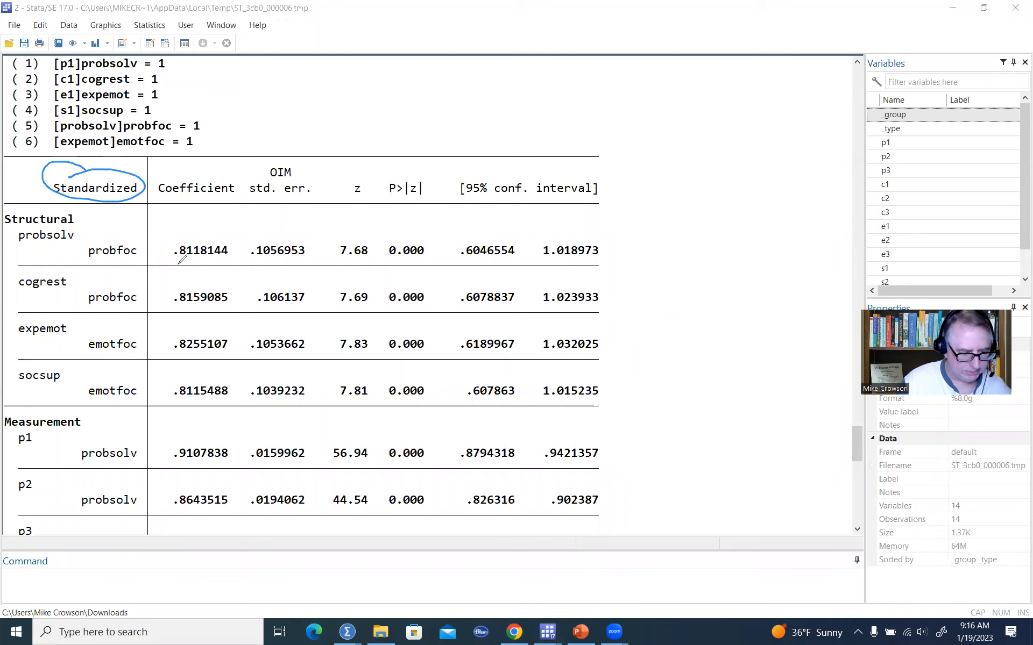
{"action": "left_click_drag", "start_coordinate": [167, 199], "coordinate": [226, 199]}
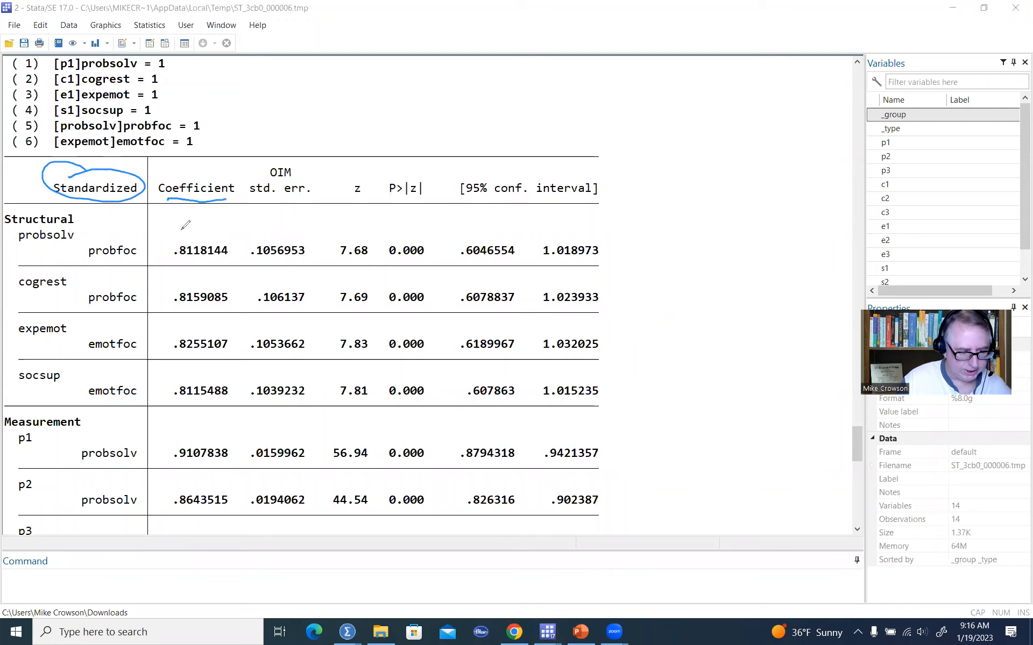
{"action": "left_click_drag", "start_coordinate": [84, 212], "coordinate": [98, 206]}
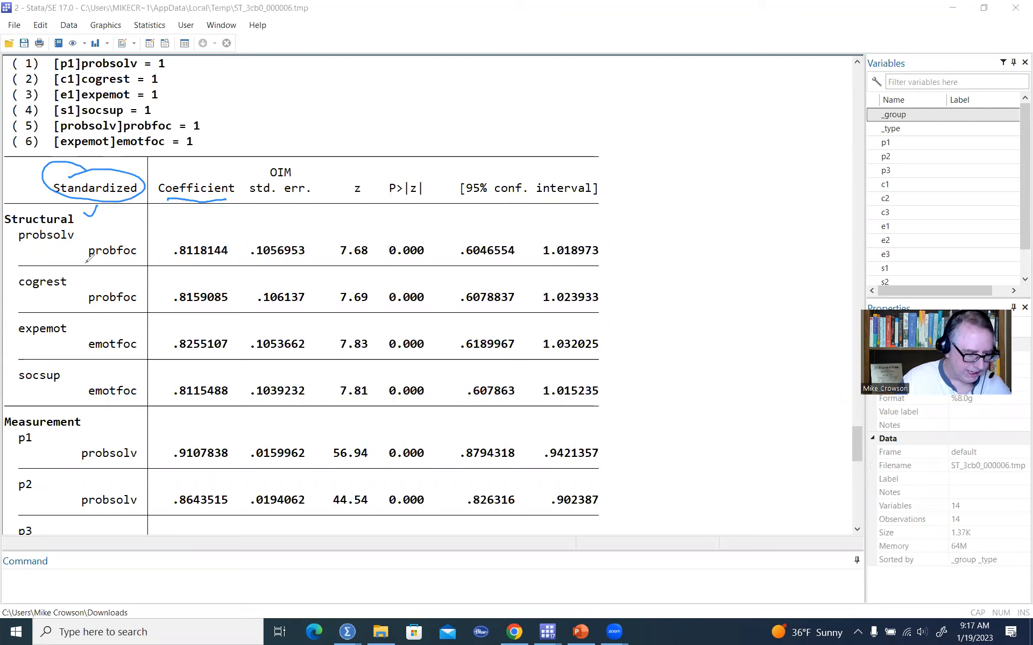
{"action": "left_click_drag", "start_coordinate": [141, 248], "coordinate": [149, 240]}
{"action": "left_click_drag", "start_coordinate": [142, 295], "coordinate": [150, 288]}
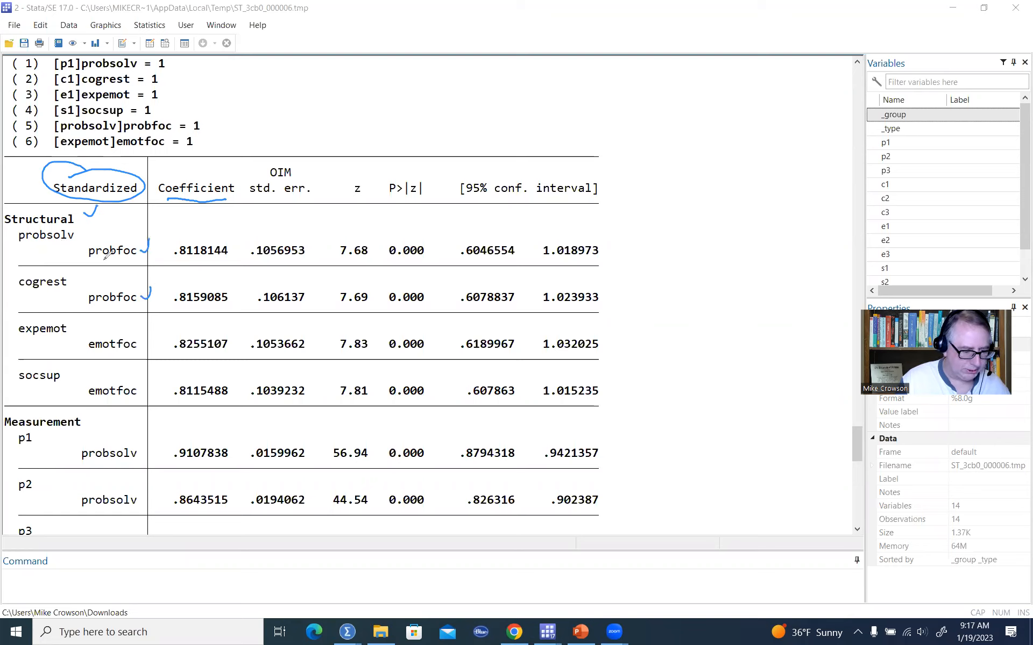
{"action": "left_click_drag", "start_coordinate": [33, 245], "coordinate": [63, 244]}
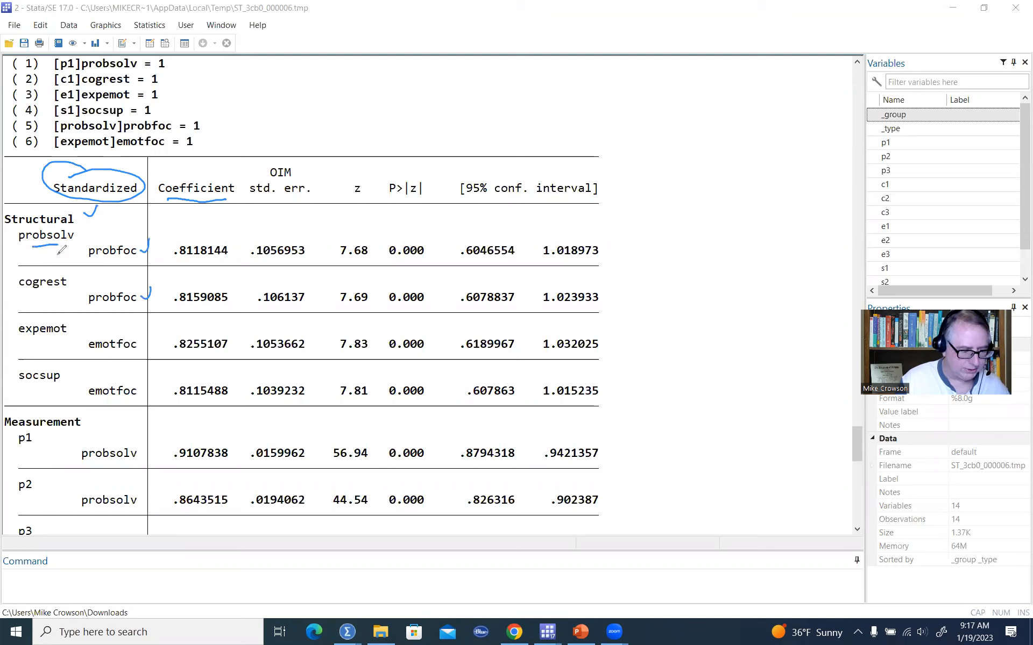
{"action": "left_click_drag", "start_coordinate": [30, 293], "coordinate": [54, 294]}
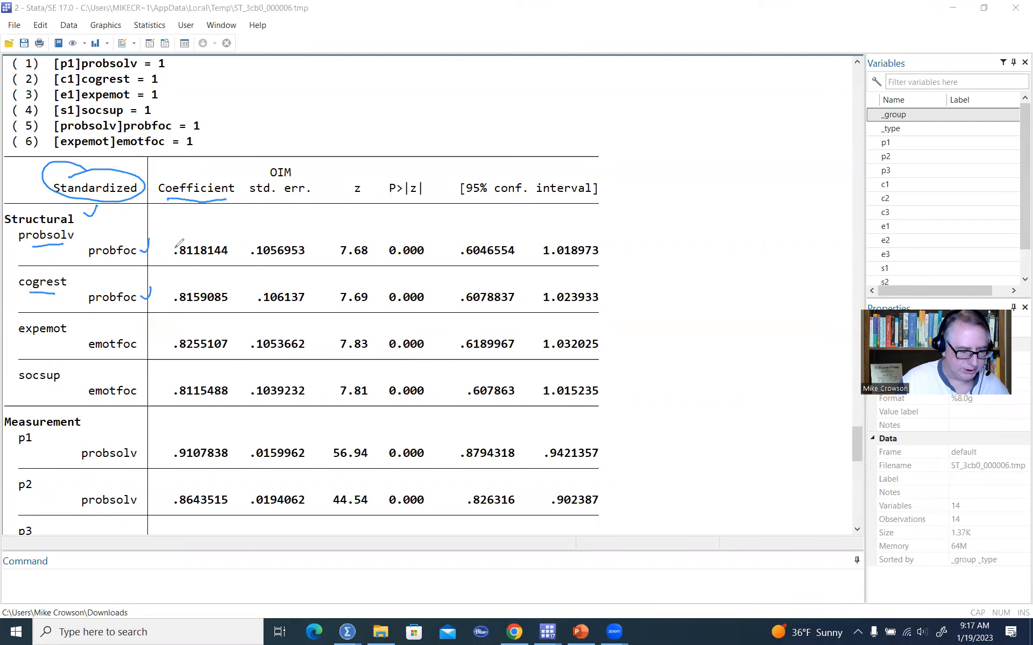
{"action": "mouse_move", "coordinate": [204, 235]}
{"action": "left_mouse_down"}
{"action": "mouse_move", "coordinate": [156, 247]}
{"action": "mouse_move", "coordinate": [175, 236]}
{"action": "left_mouse_up"}
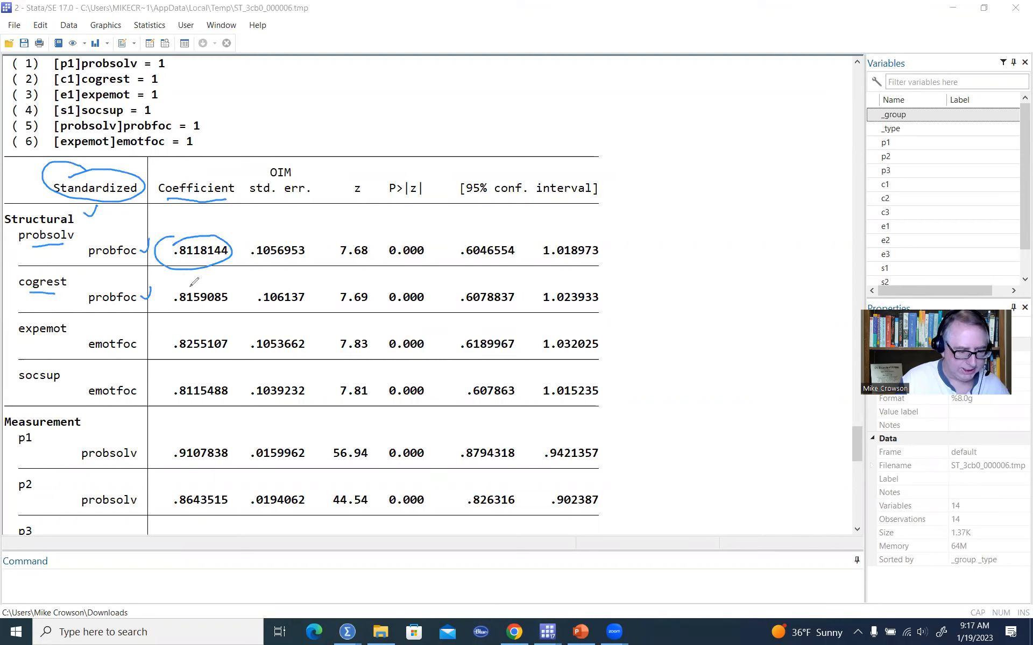
{"action": "mouse_move", "coordinate": [195, 285]}
{"action": "left_mouse_down"}
{"action": "mouse_move", "coordinate": [175, 315]}
{"action": "mouse_move", "coordinate": [184, 284]}
{"action": "left_mouse_up"}
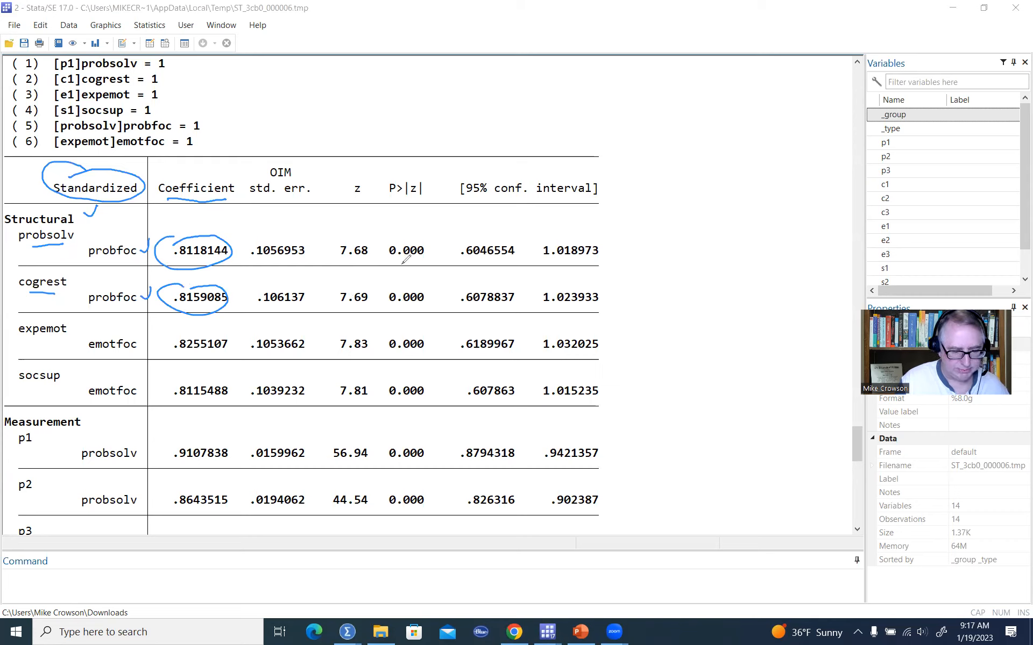
{"action": "left_click_drag", "start_coordinate": [397, 262], "coordinate": [418, 261]}
{"action": "left_click_drag", "start_coordinate": [400, 306], "coordinate": [418, 304]}
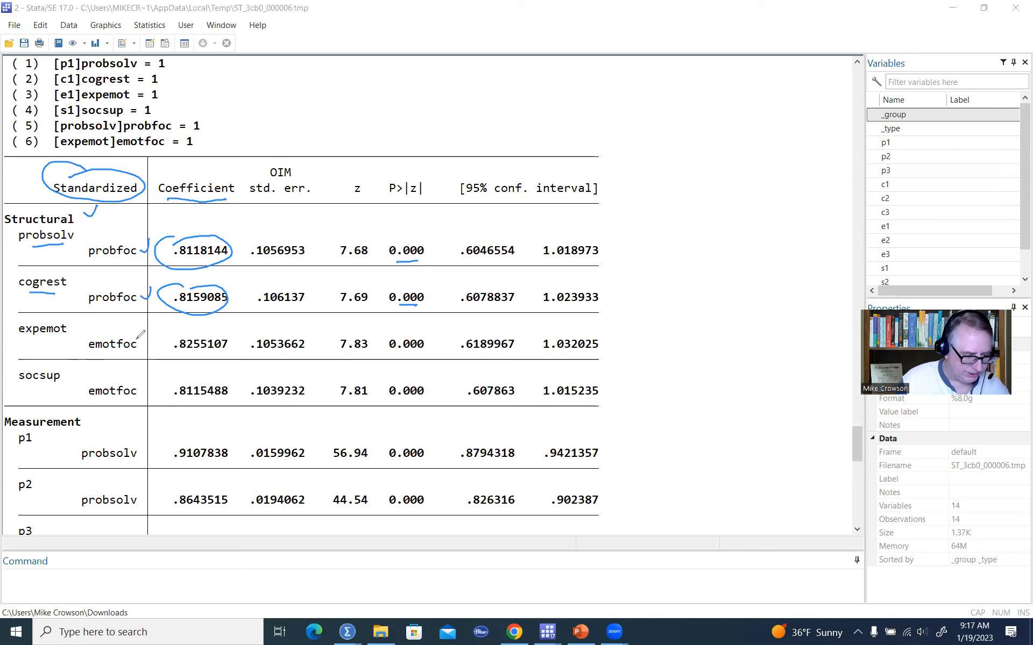
{"action": "left_click_drag", "start_coordinate": [135, 332], "coordinate": [145, 323]}
{"action": "left_click_drag", "start_coordinate": [137, 381], "coordinate": [150, 370]}
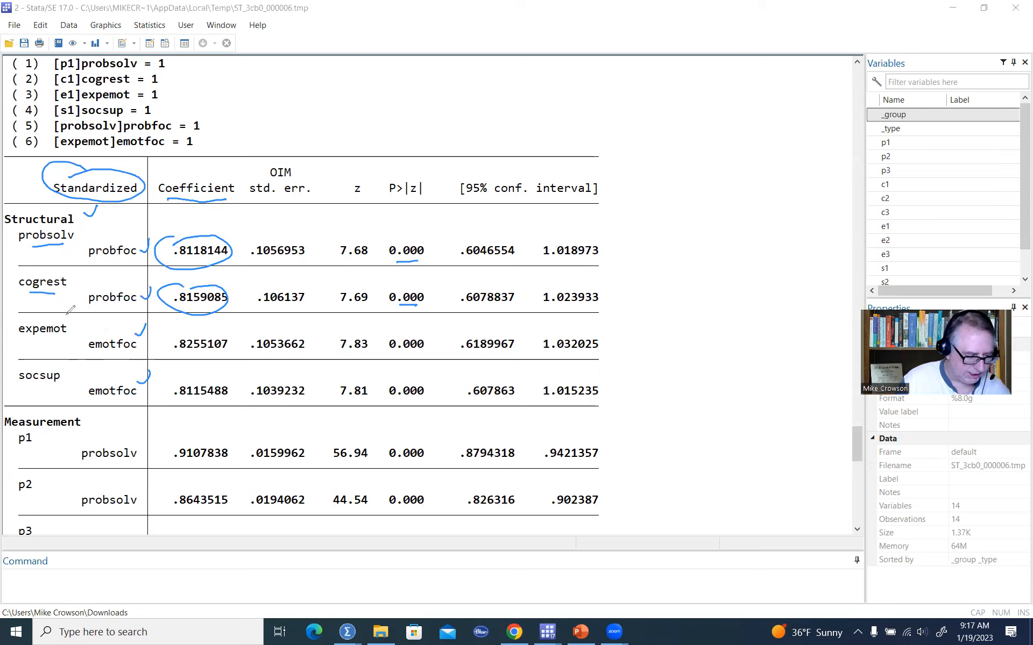
{"action": "left_click_drag", "start_coordinate": [34, 339], "coordinate": [52, 337]}
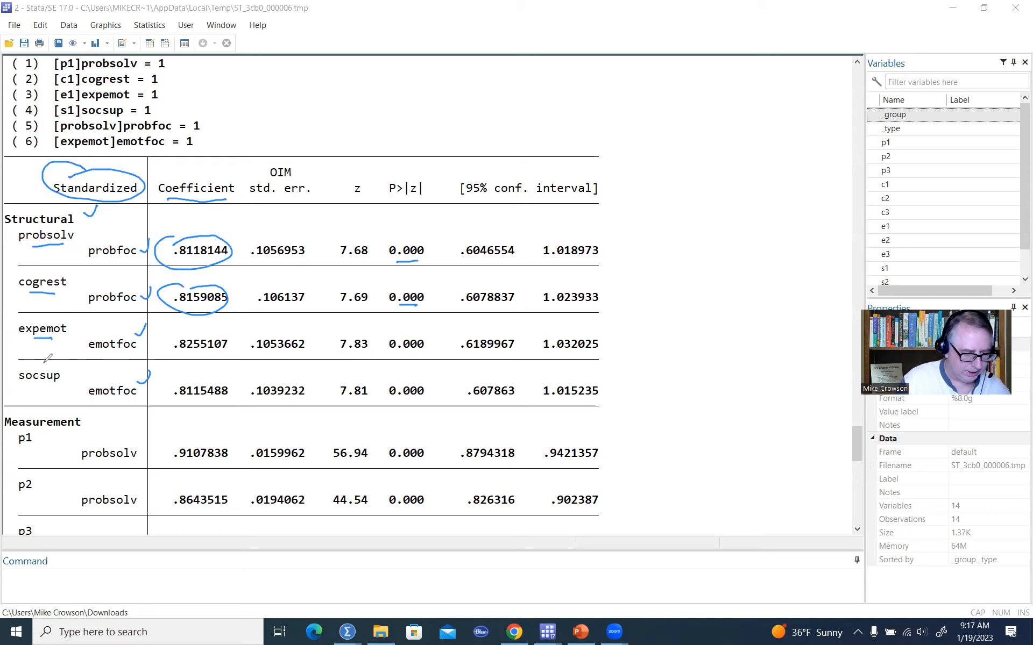
{"action": "left_click_drag", "start_coordinate": [27, 385], "coordinate": [51, 385]}
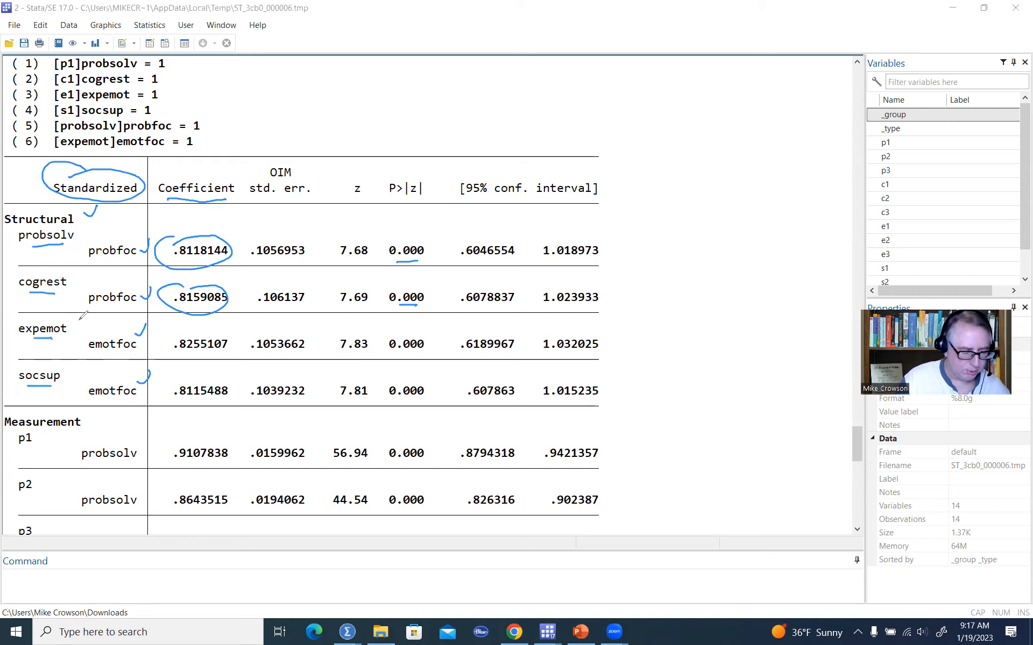
{"action": "mouse_move", "coordinate": [203, 358]}
{"action": "left_mouse_down"}
{"action": "mouse_move", "coordinate": [171, 350]}
{"action": "mouse_move", "coordinate": [223, 326]}
{"action": "mouse_move", "coordinate": [195, 359]}
{"action": "mouse_move", "coordinate": [195, 377]}
{"action": "left_mouse_up"}
{"action": "left_click_drag", "start_coordinate": [387, 354], "coordinate": [417, 351]}
{"action": "left_click_drag", "start_coordinate": [397, 399], "coordinate": [417, 398]}
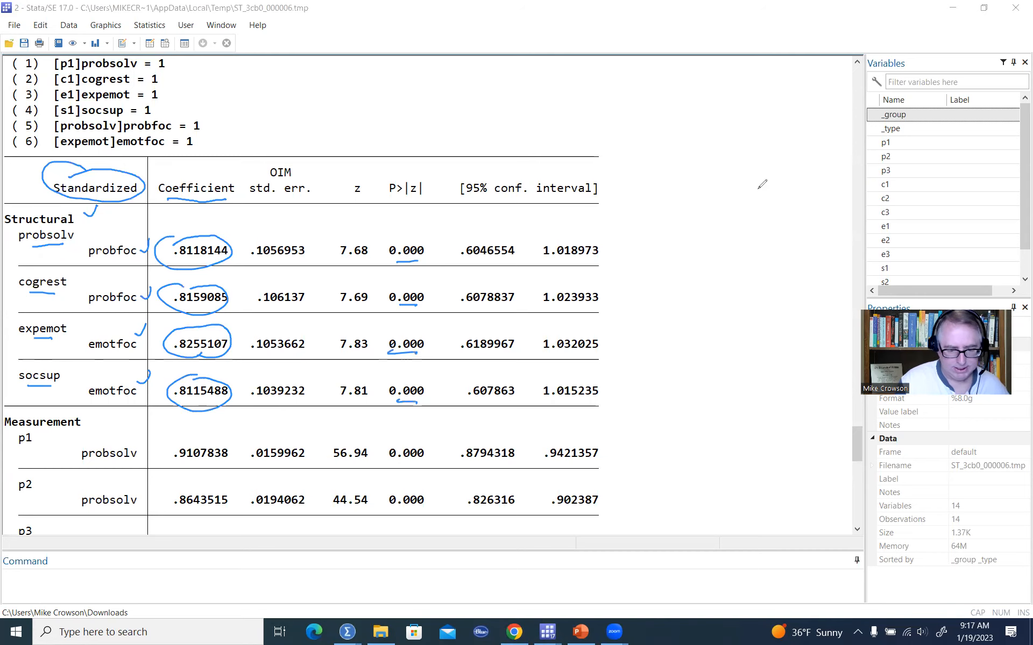
Scroll through the standardized measurement loadings of indicators p1 through s3.
{"action": "left_click", "coordinate": [761, 133]}
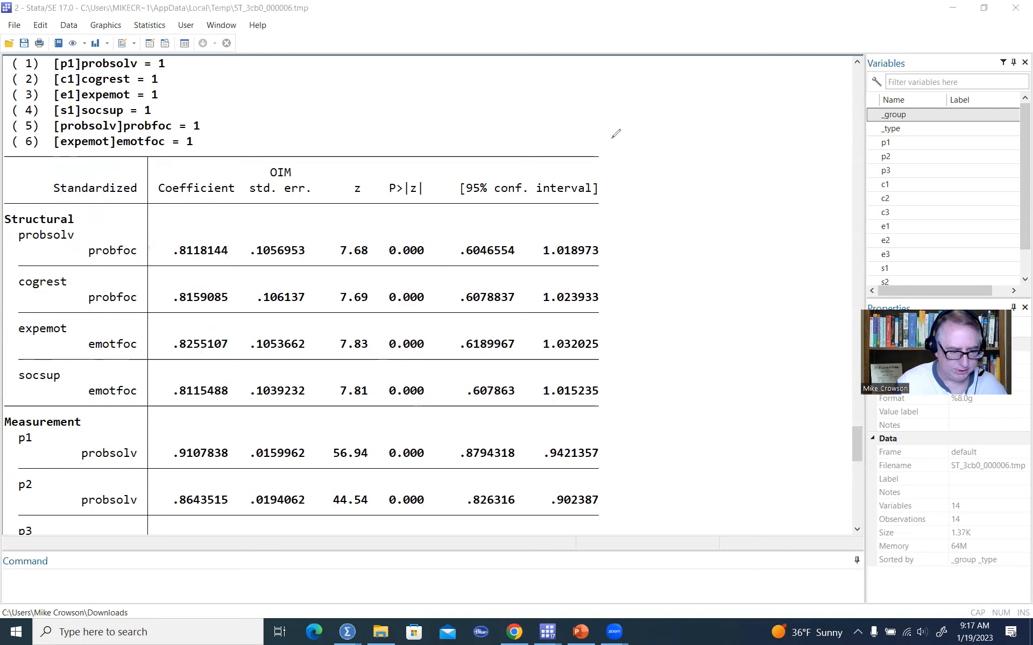
{"action": "scroll", "coordinate": [369, 259], "scroll_direction": "down", "scroll_amount": 3}
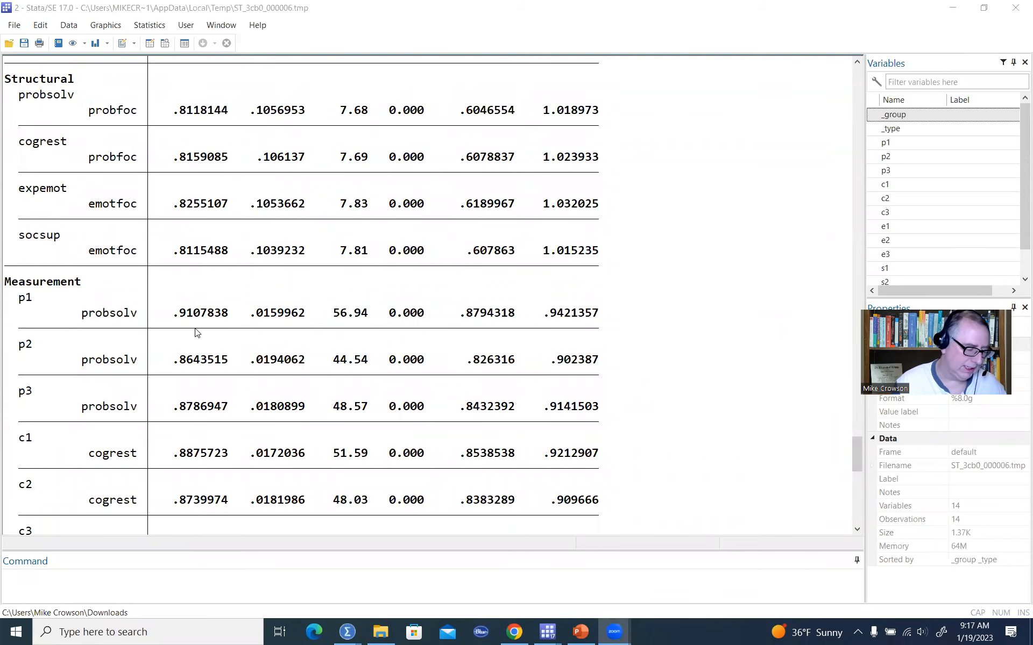
{"action": "scroll", "coordinate": [199, 334], "scroll_direction": "down", "scroll_amount": 1}
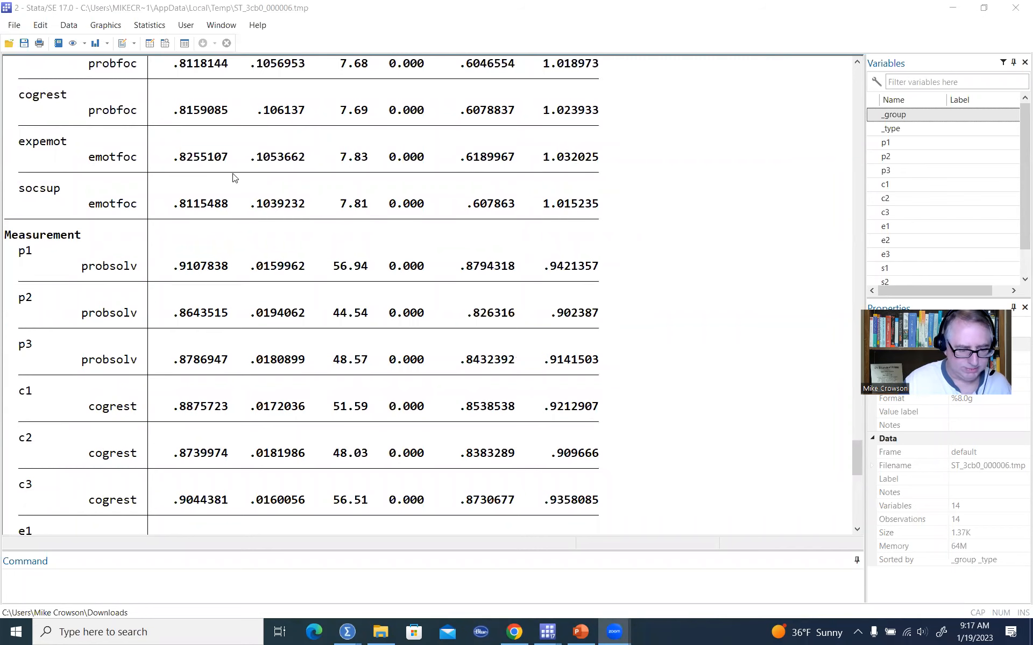
{"action": "scroll", "coordinate": [224, 240], "scroll_direction": "up", "scroll_amount": 1}
{"action": "scroll", "coordinate": [224, 239], "scroll_direction": "down", "scroll_amount": 4}
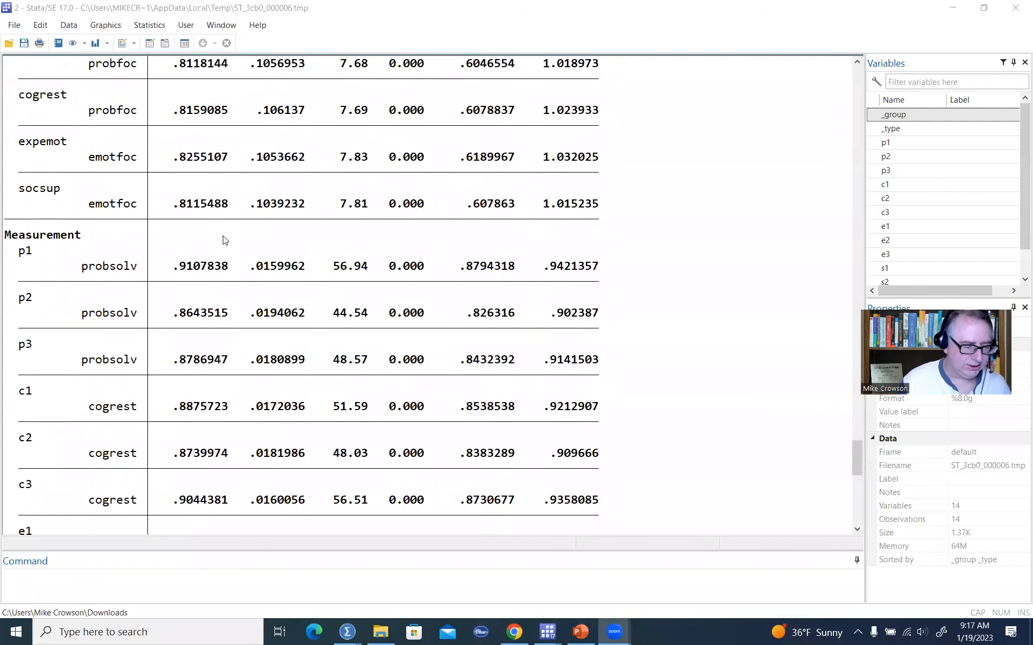
{"action": "scroll", "coordinate": [225, 251], "scroll_direction": "down", "scroll_amount": 4}
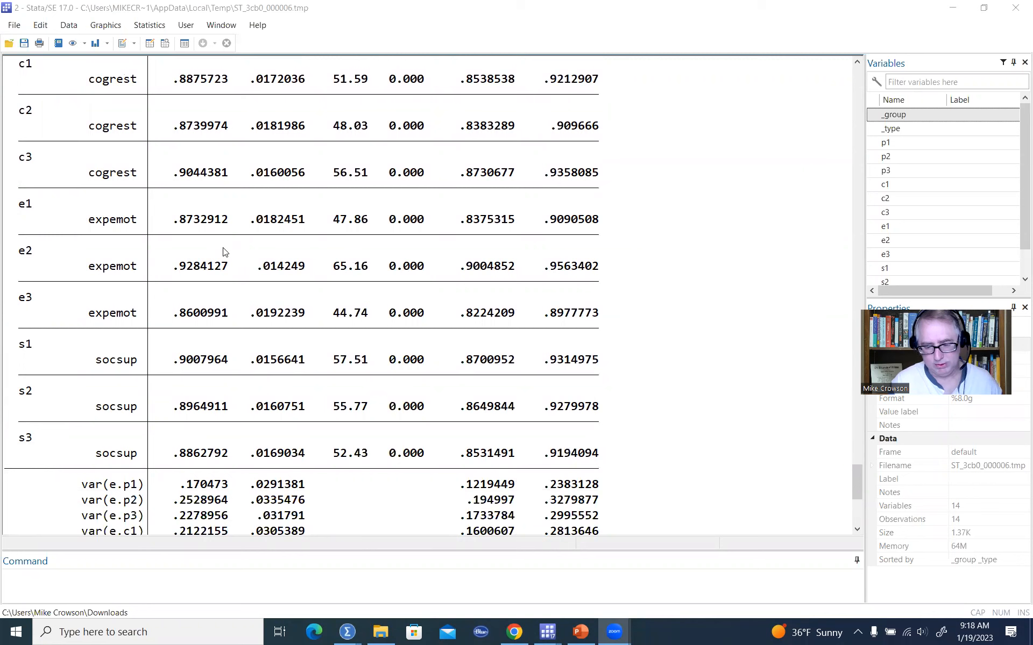
{"action": "scroll", "coordinate": [223, 251], "scroll_direction": "up", "scroll_amount": 4}
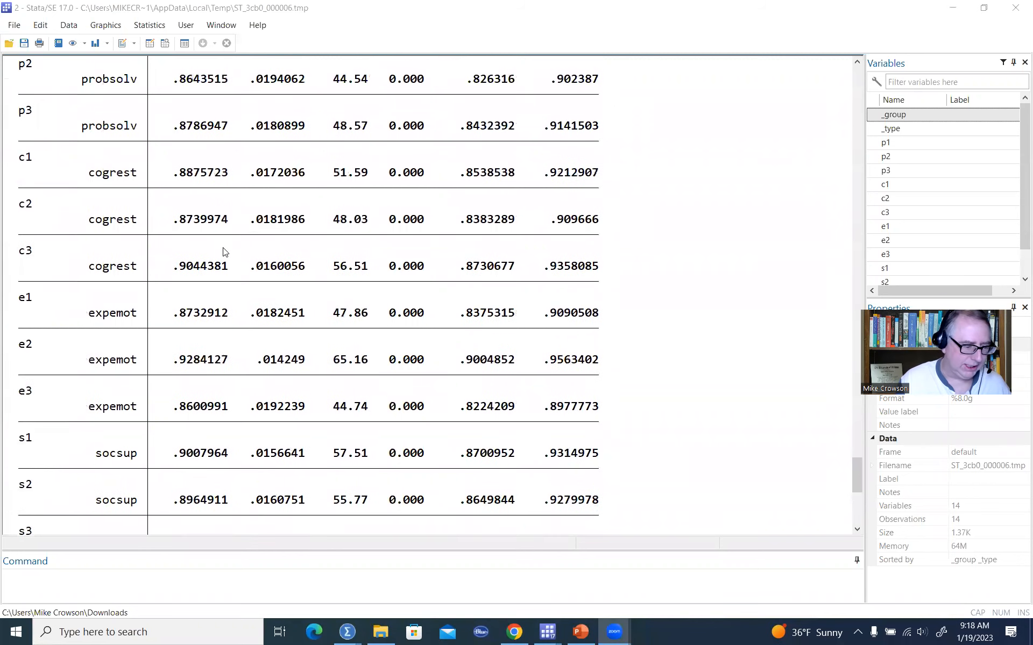
Examine the standardized measurement loadings and the structural paths from probsolv and cogrest to probfoc in the results table.
{"action": "left_click_drag", "start_coordinate": [5, 95], "coordinate": [89, 101]}
{"action": "left_click_drag", "start_coordinate": [173, 126], "coordinate": [237, 129]}
{"action": "left_click_drag", "start_coordinate": [178, 174], "coordinate": [235, 181]}
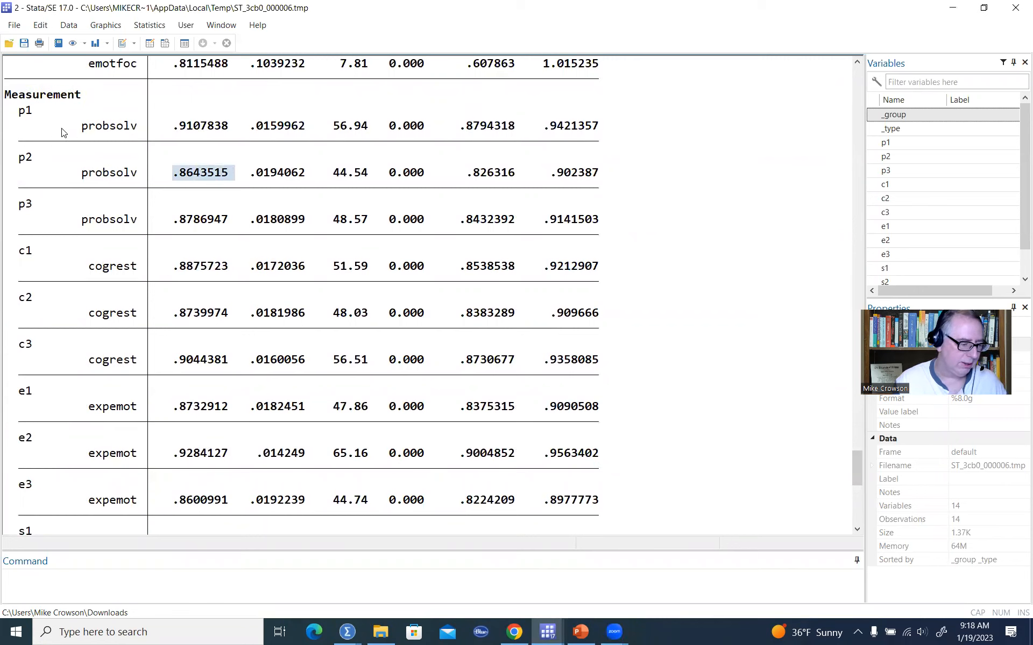
{"action": "left_click_drag", "start_coordinate": [75, 121], "coordinate": [137, 131]}
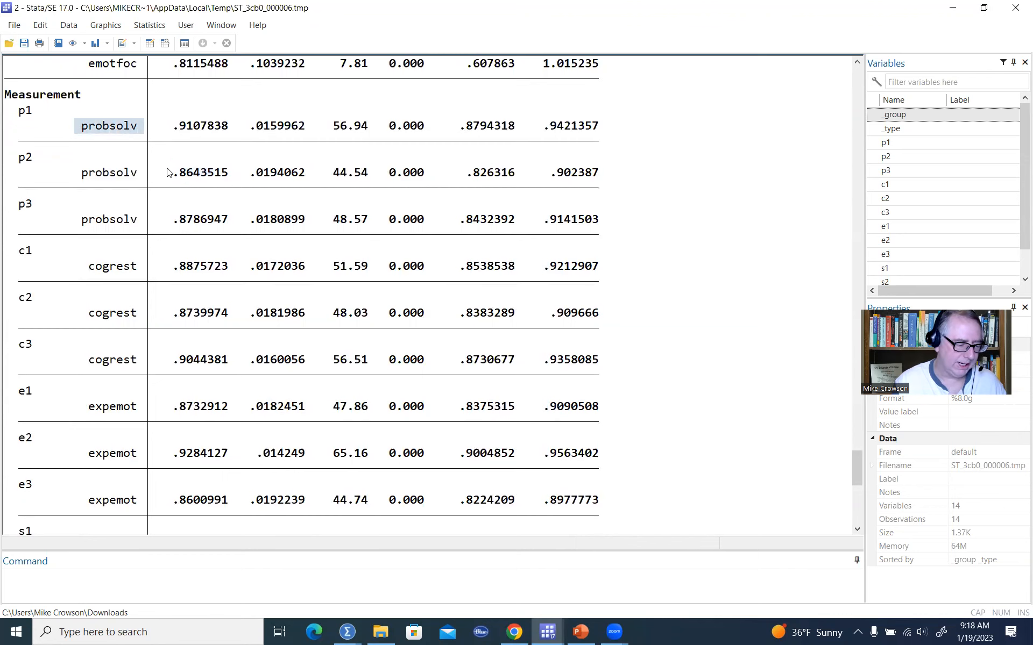
{"action": "scroll", "coordinate": [166, 162], "scroll_direction": "up", "scroll_amount": 6}
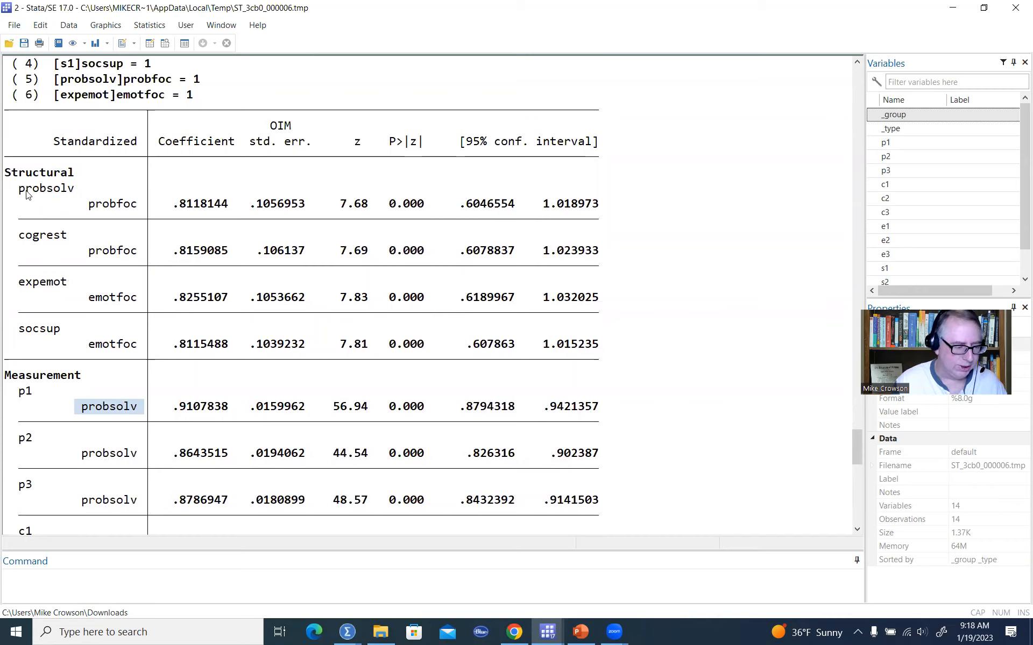
{"action": "left_click_drag", "start_coordinate": [19, 189], "coordinate": [77, 195]}
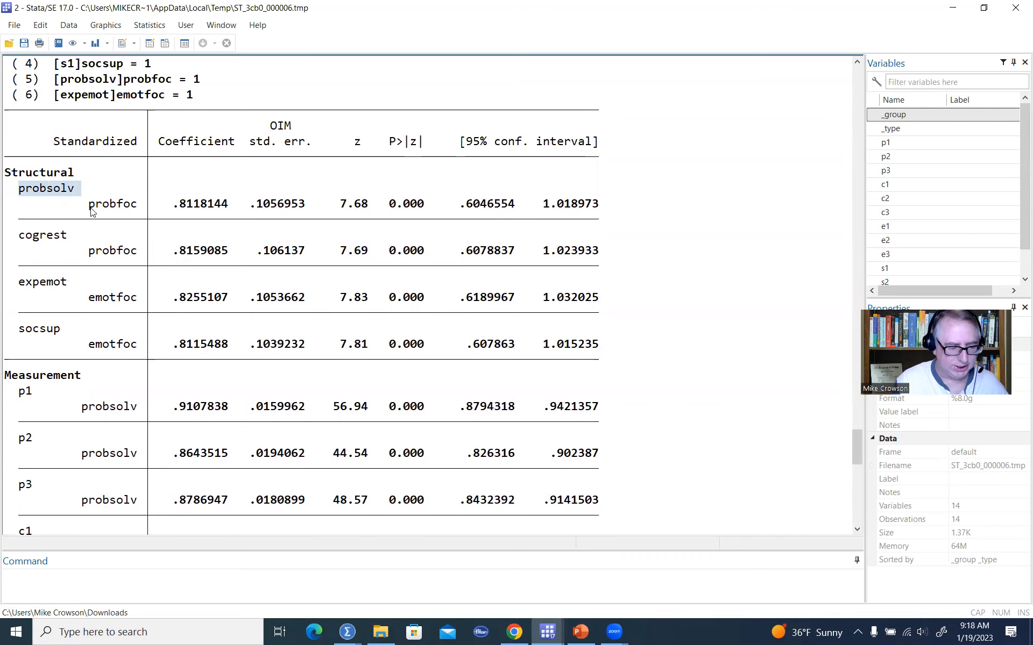
{"action": "left_click_drag", "start_coordinate": [84, 204], "coordinate": [138, 207]}
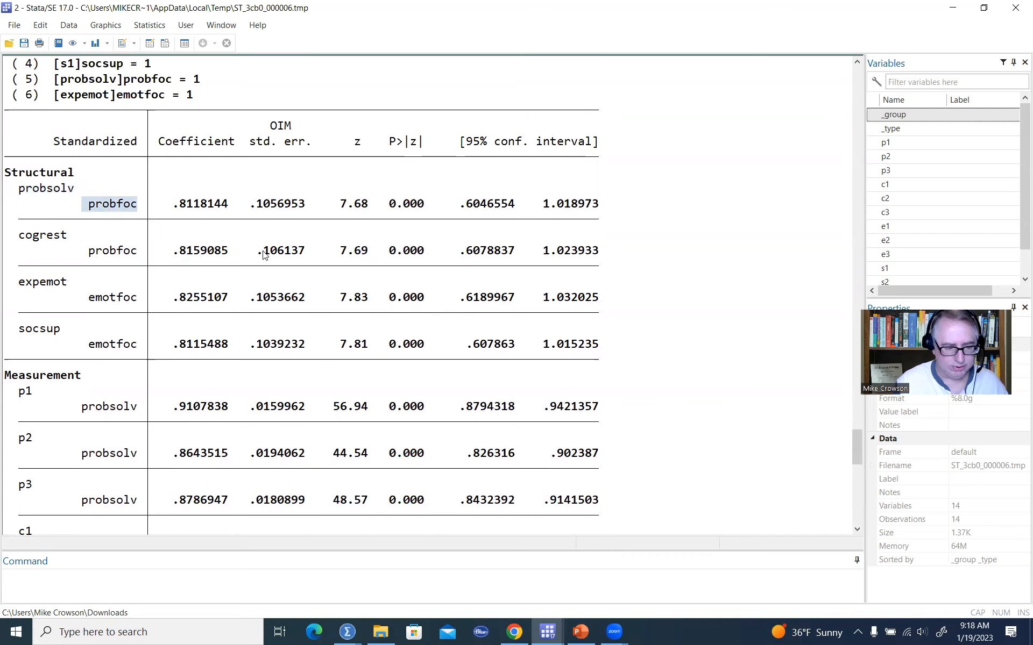
{"action": "scroll", "coordinate": [264, 255], "scroll_direction": "down", "scroll_amount": 4}
{"action": "scroll", "coordinate": [264, 255], "scroll_direction": "up", "scroll_amount": 2}
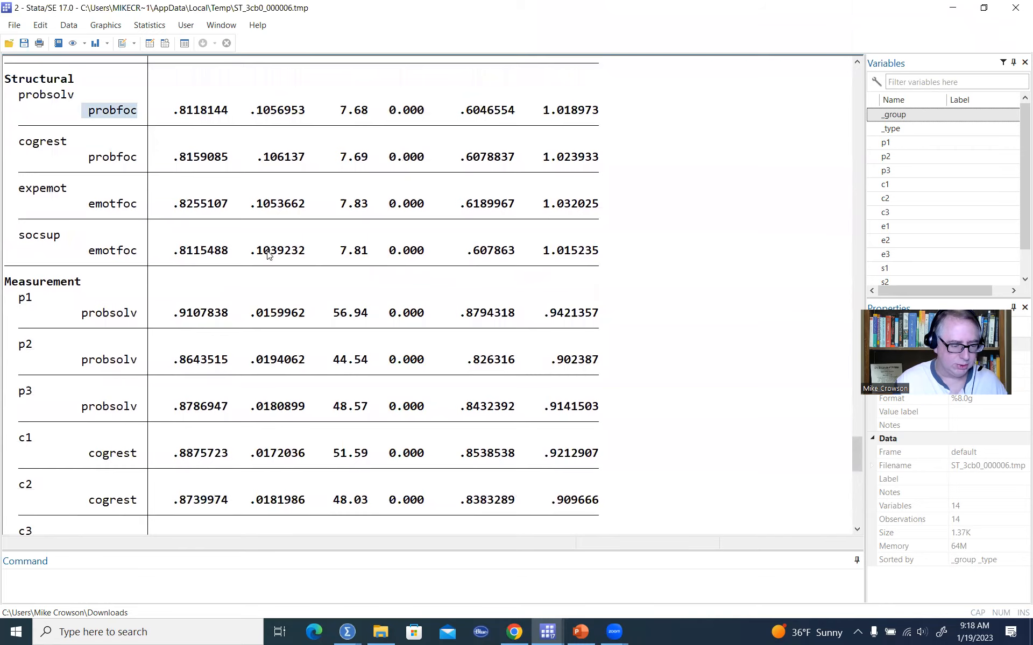
Examine the standardized error variances, the factor variances and the probfoc–emotfoc covariance with its p-value.
{"action": "scroll", "coordinate": [267, 255], "scroll_direction": "down", "scroll_amount": 13}
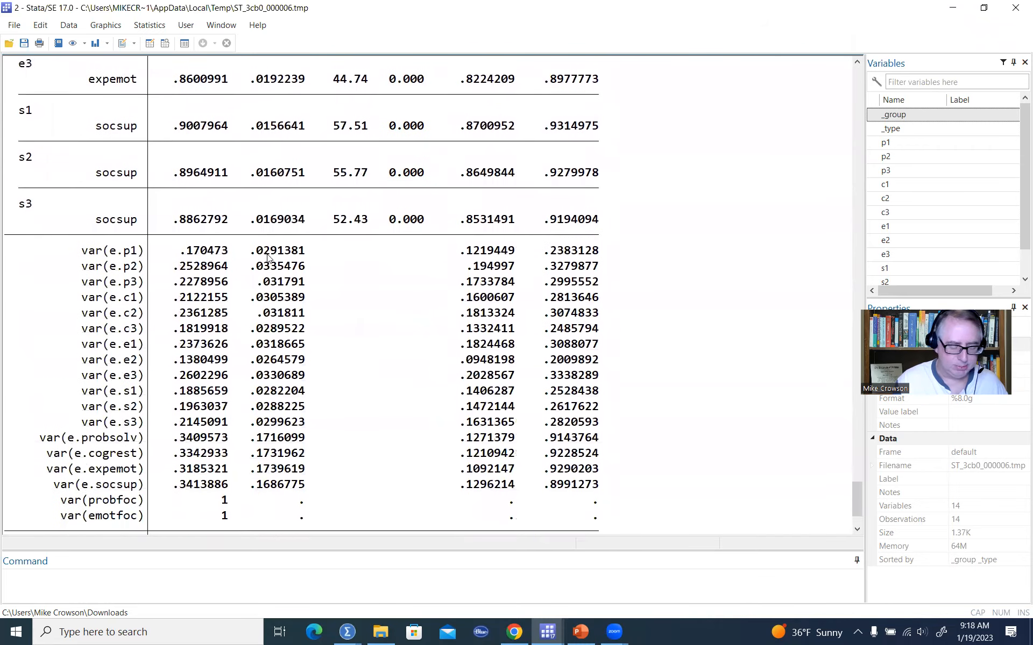
{"action": "scroll", "coordinate": [267, 257], "scroll_direction": "down", "scroll_amount": 2}
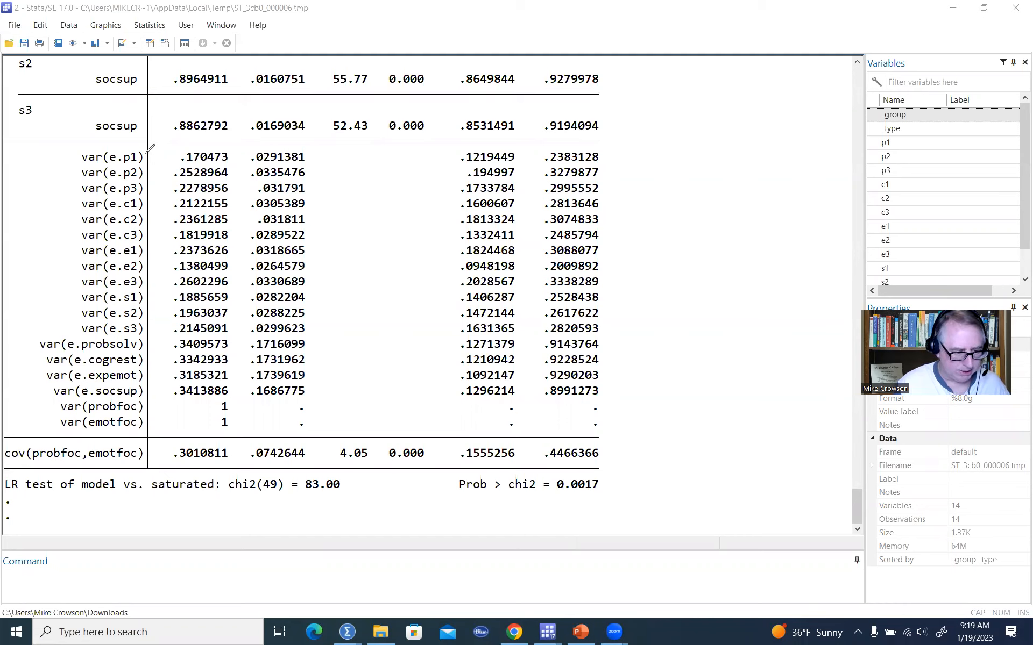
{"action": "mouse_move", "coordinate": [146, 155]}
{"action": "left_mouse_down"}
{"action": "mouse_move", "coordinate": [152, 264]}
{"action": "mouse_move", "coordinate": [141, 333]}
{"action": "left_mouse_up"}
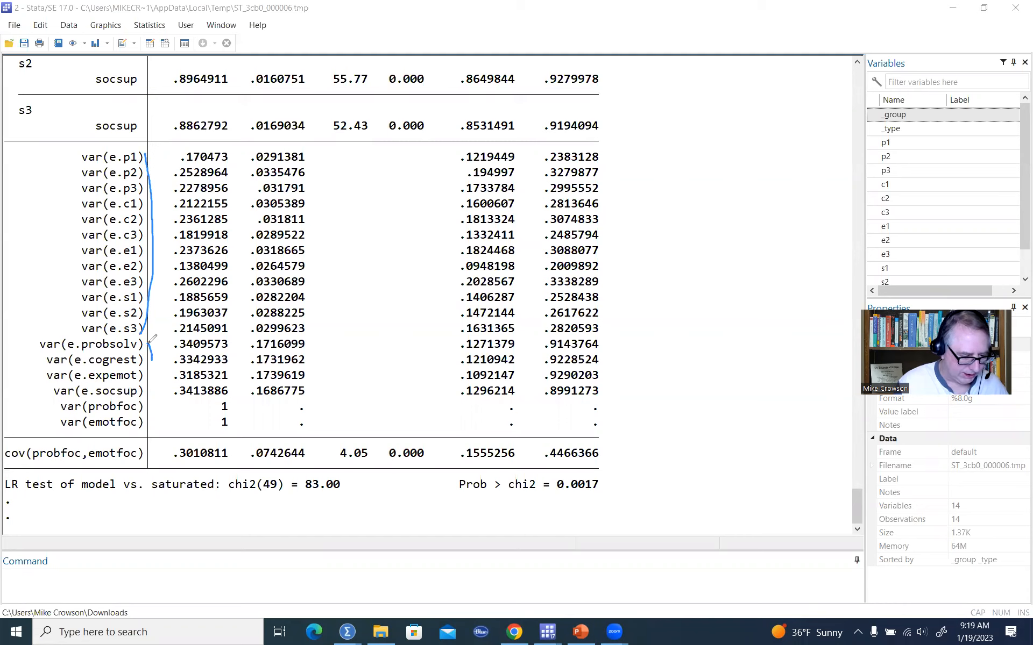
{"action": "left_click_drag", "start_coordinate": [151, 340], "coordinate": [146, 401]}
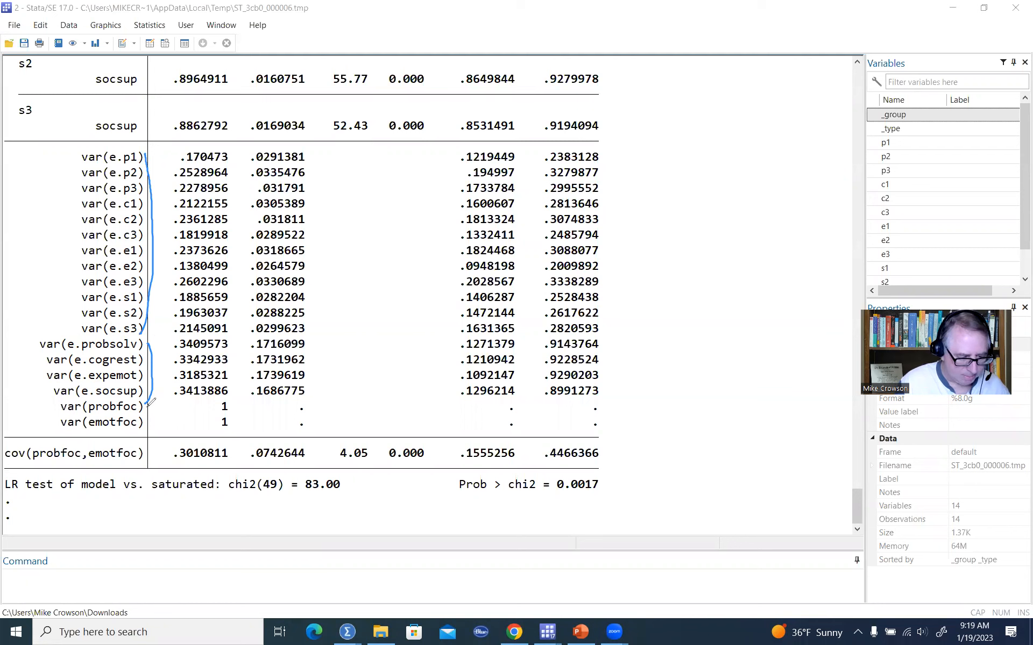
{"action": "left_click_drag", "start_coordinate": [149, 407], "coordinate": [151, 431]}
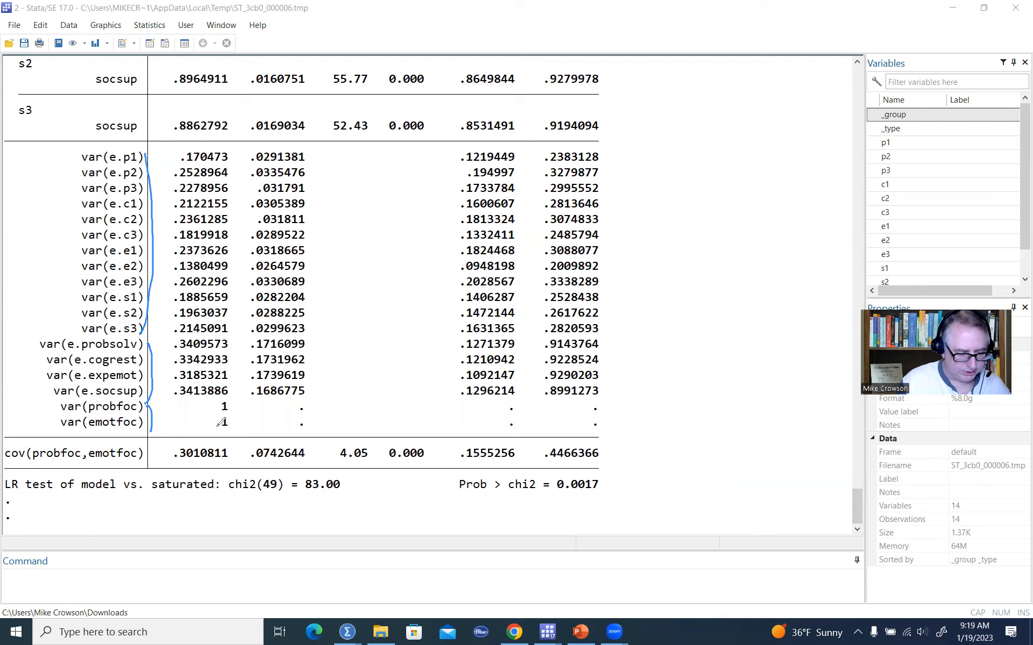
{"action": "left_click_drag", "start_coordinate": [235, 404], "coordinate": [243, 414]}
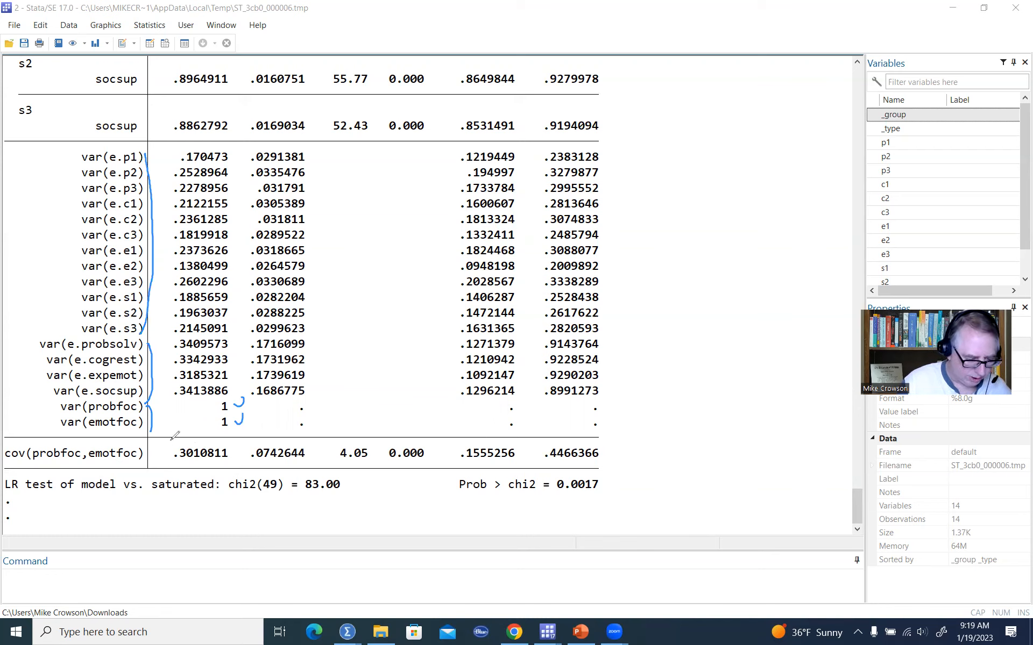
{"action": "mouse_move", "coordinate": [178, 444]}
{"action": "left_mouse_down"}
{"action": "mouse_move", "coordinate": [231, 461]}
{"action": "mouse_move", "coordinate": [183, 437]}
{"action": "left_mouse_up"}
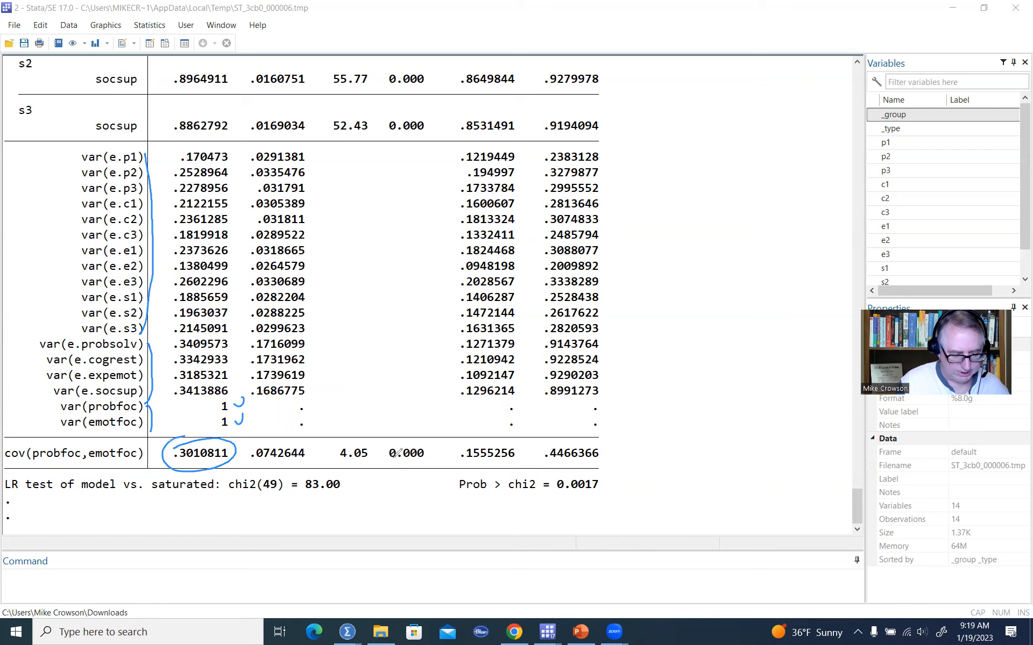
{"action": "left_click_drag", "start_coordinate": [421, 461], "coordinate": [394, 460]}
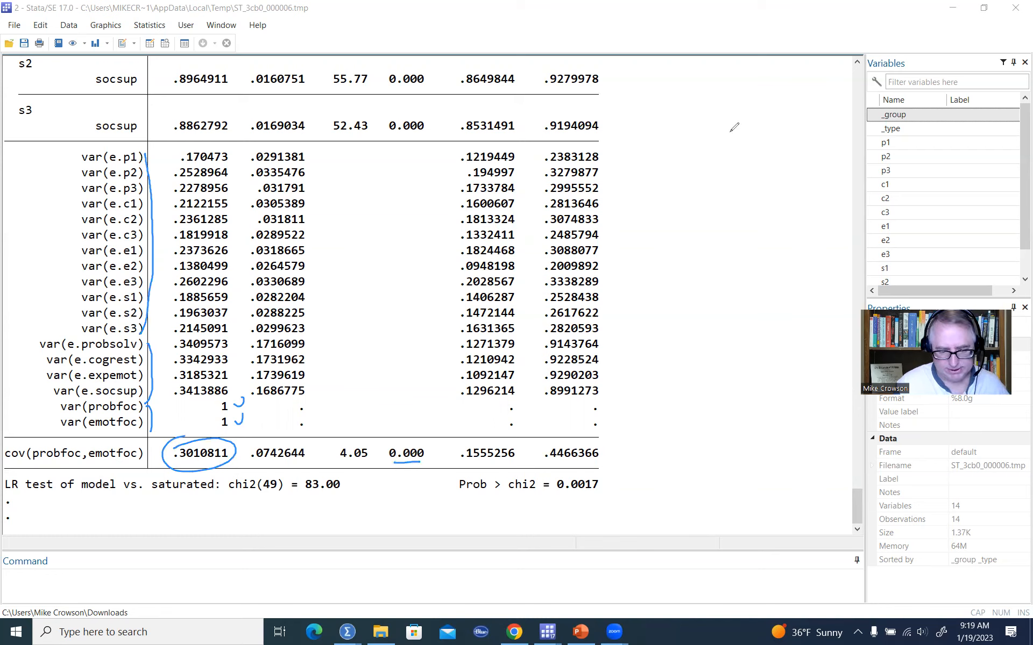
{"action": "key", "text": "e"}
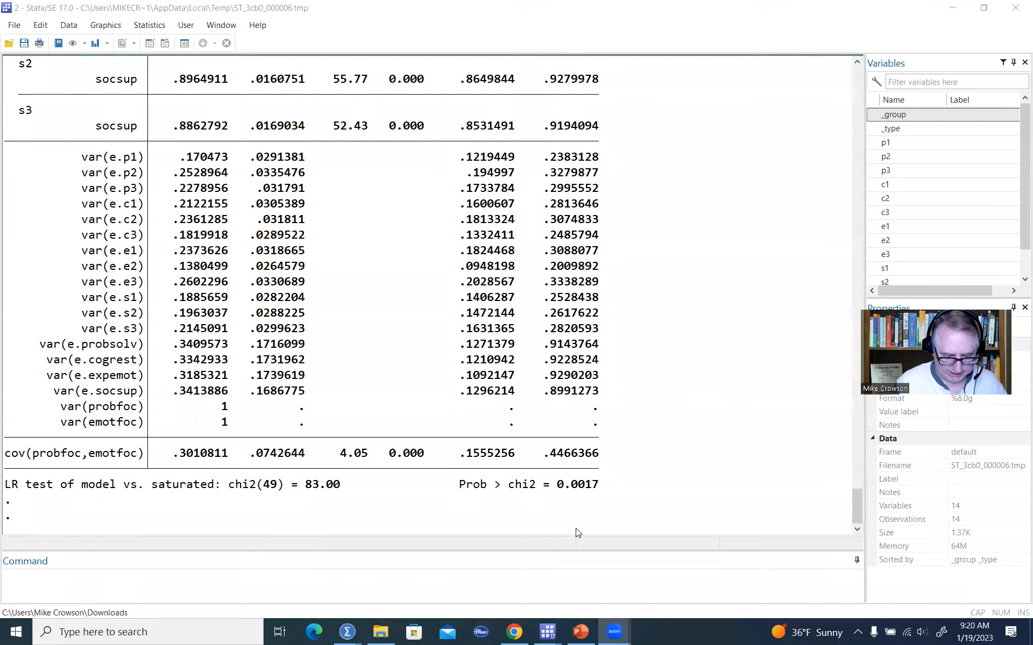
Run estat eqgof from the Do-file Editor to obtain equation-level R-squared for observed and latent variables.
{"action": "mouse_move", "coordinate": [547, 632]}
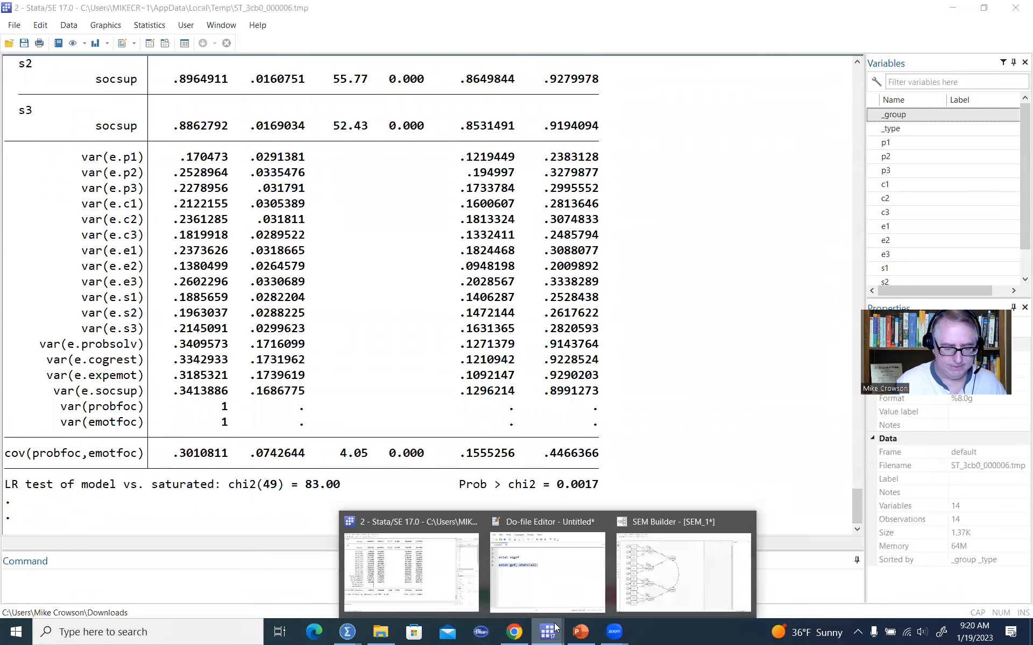
{"action": "left_click", "coordinate": [547, 572]}
{"action": "left_click", "coordinate": [758, 273]}
{"action": "left_click_drag", "start_coordinate": [772, 170], "coordinate": [648, 158]}
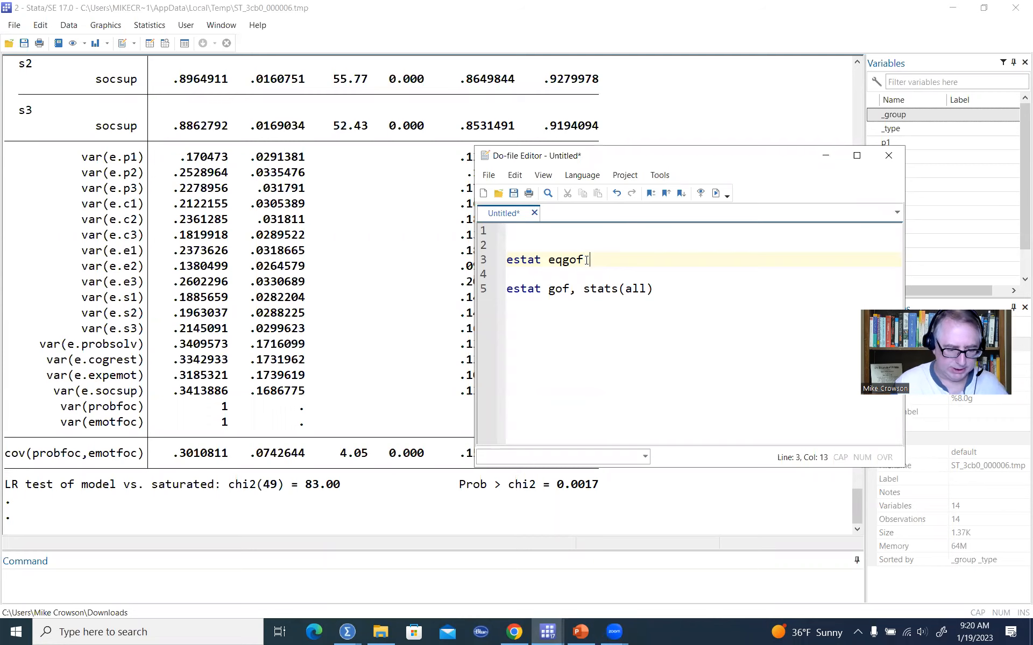
{"action": "left_click_drag", "start_coordinate": [587, 259], "coordinate": [503, 261]}
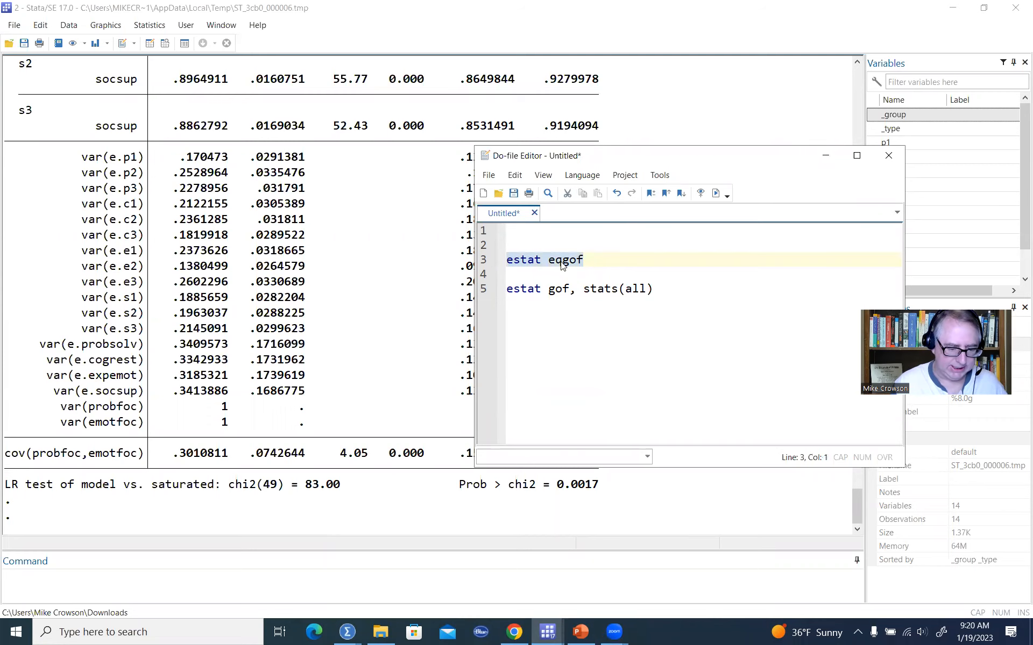
{"action": "left_click", "coordinate": [715, 193]}
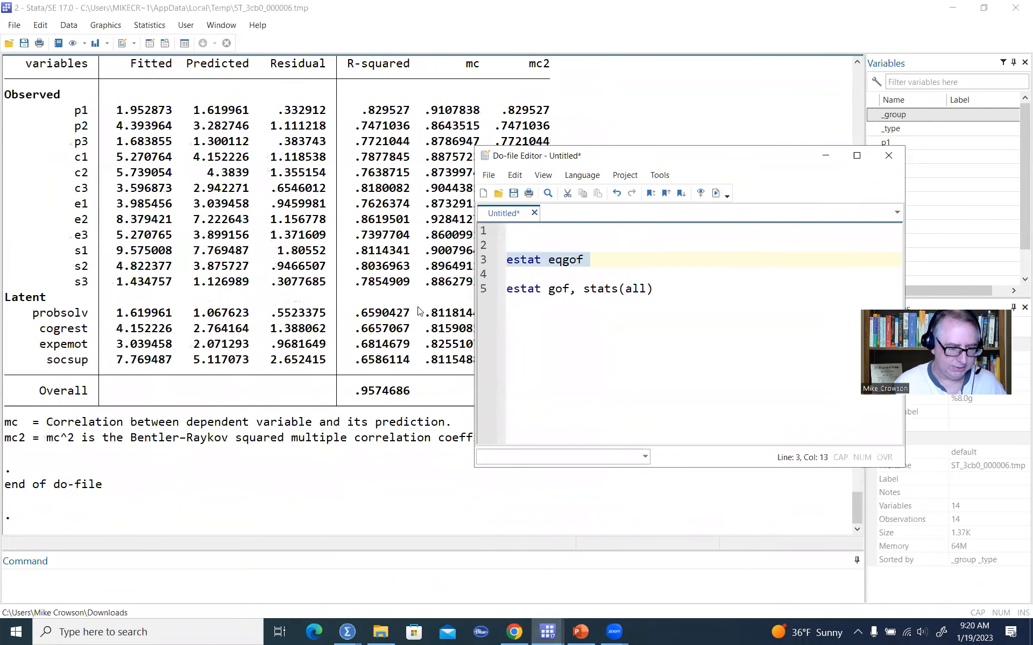
{"action": "scroll", "coordinate": [421, 312], "scroll_direction": "up", "scroll_amount": 2}
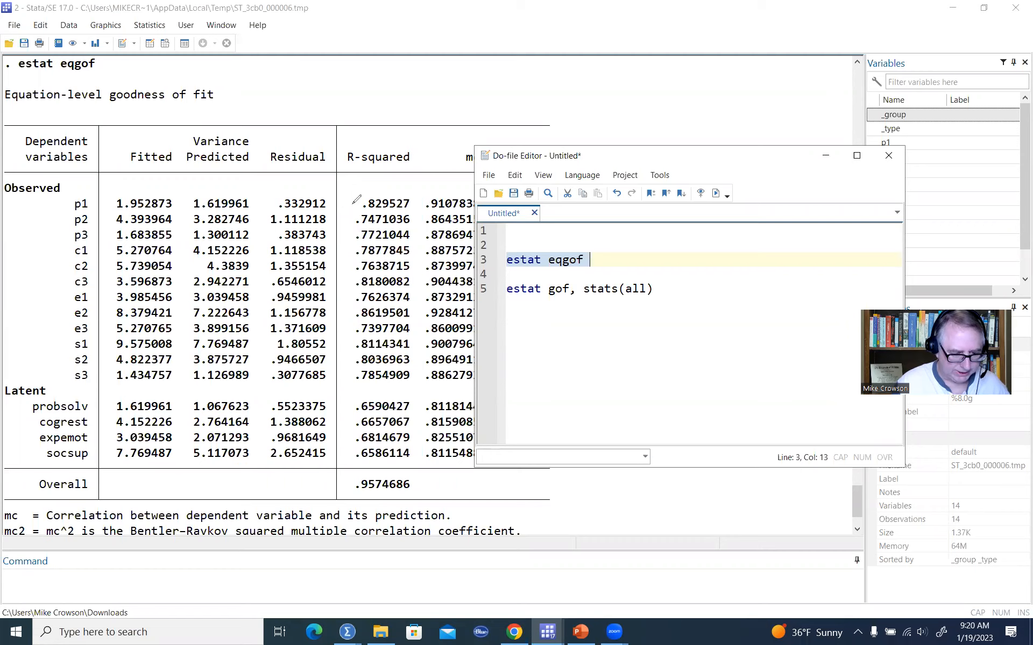
{"action": "mouse_move", "coordinate": [353, 204]}
{"action": "left_mouse_down"}
{"action": "mouse_move", "coordinate": [331, 277]}
{"action": "mouse_move", "coordinate": [329, 371]}
{"action": "mouse_move", "coordinate": [344, 383]}
{"action": "left_mouse_up"}
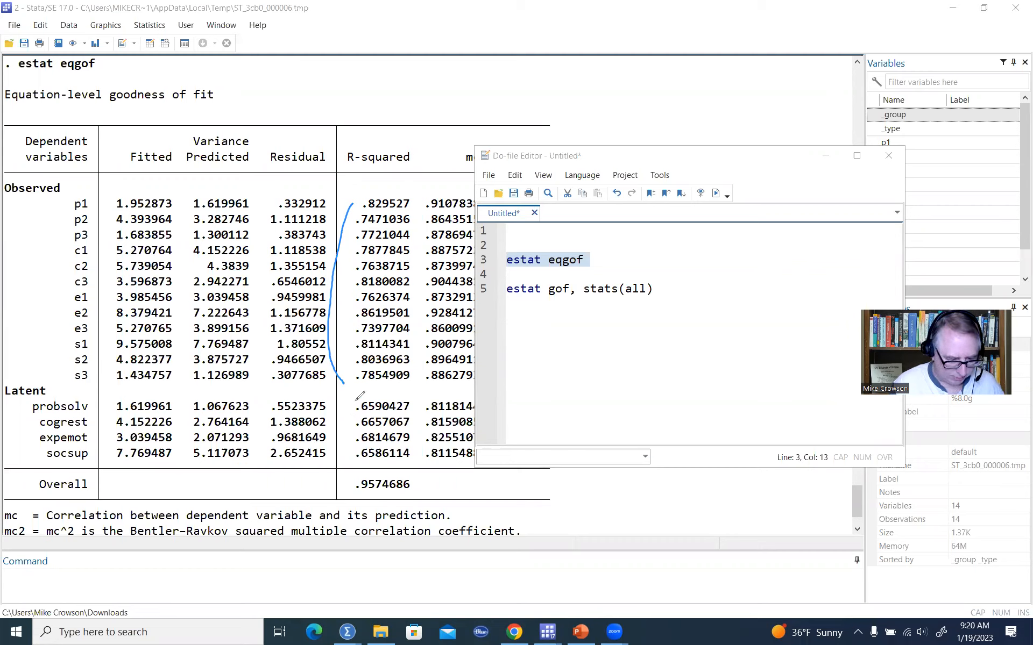
{"action": "left_click_drag", "start_coordinate": [356, 401], "coordinate": [352, 461]}
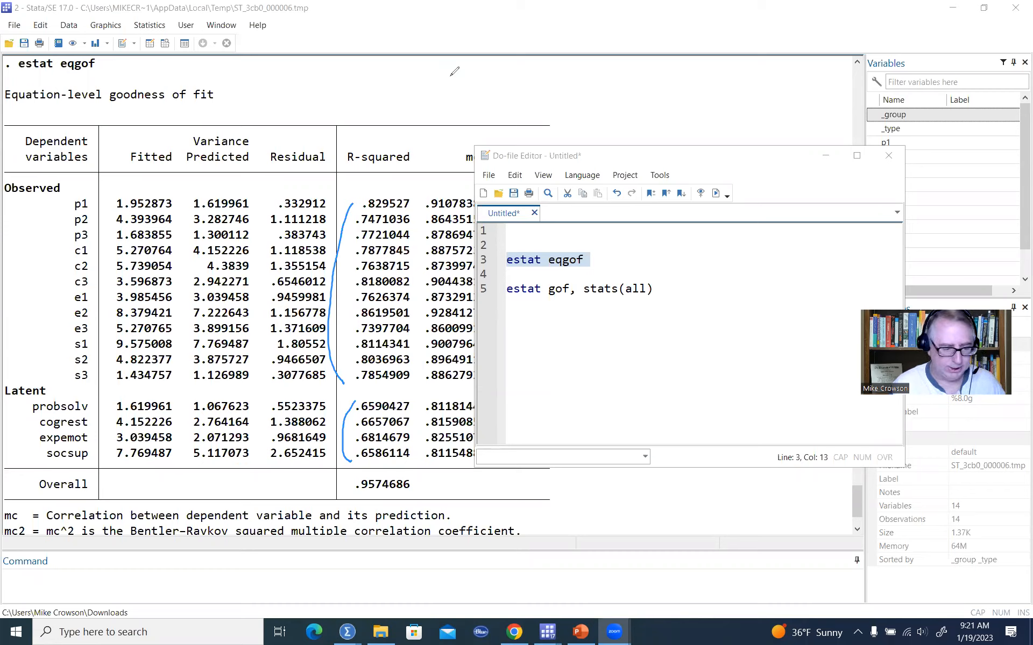
Run estat gof, stats(all) from the Do-file Editor to obtain the model's overall fit statistics.
{"action": "left_click_drag", "start_coordinate": [653, 289], "coordinate": [491, 289]}
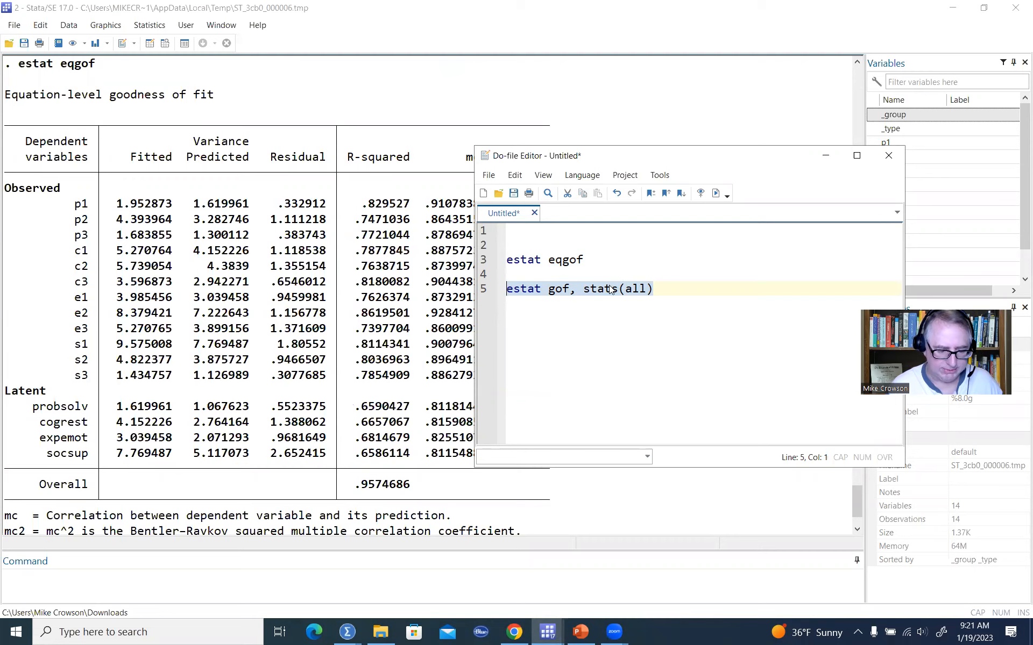
{"action": "left_click", "coordinate": [716, 193]}
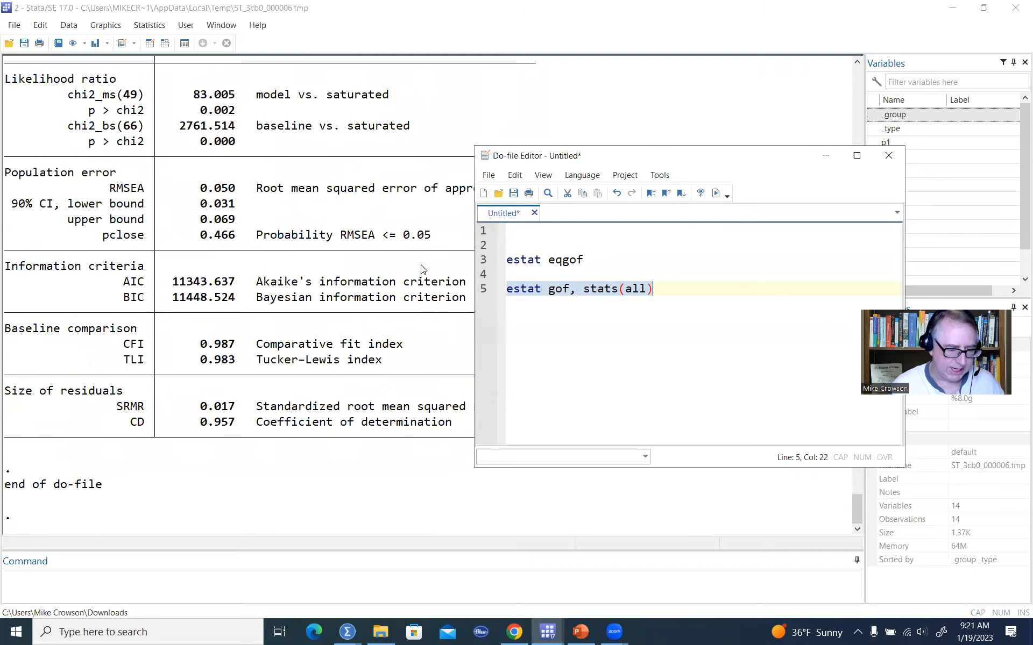
{"action": "scroll", "coordinate": [422, 269], "scroll_direction": "up", "scroll_amount": 1}
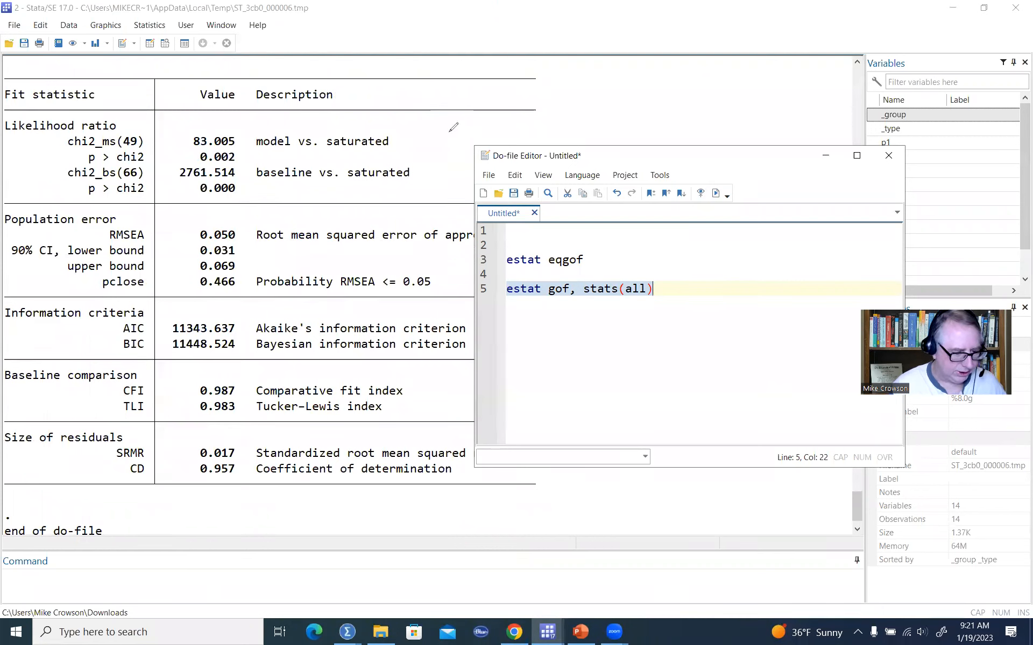
{"action": "mouse_move", "coordinate": [191, 133]}
{"action": "left_mouse_down"}
{"action": "mouse_move", "coordinate": [243, 153]}
{"action": "mouse_move", "coordinate": [199, 162]}
{"action": "mouse_move", "coordinate": [221, 123]}
{"action": "left_mouse_up"}
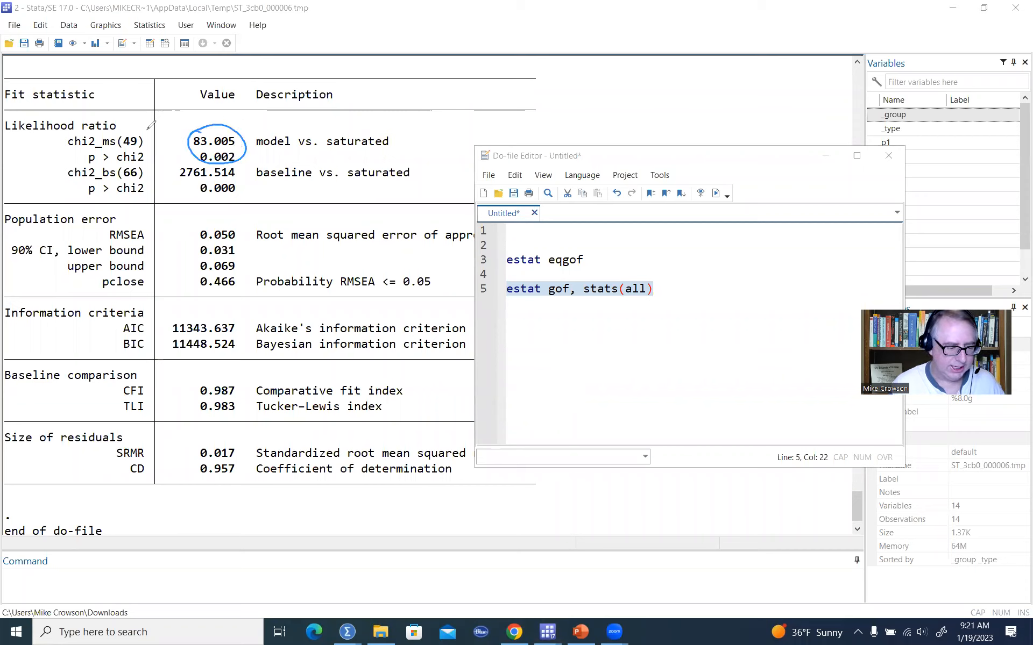
{"action": "mouse_move", "coordinate": [124, 132]}
{"action": "left_mouse_down"}
{"action": "mouse_move", "coordinate": [136, 152]}
{"action": "mouse_move", "coordinate": [121, 130]}
{"action": "left_mouse_up"}
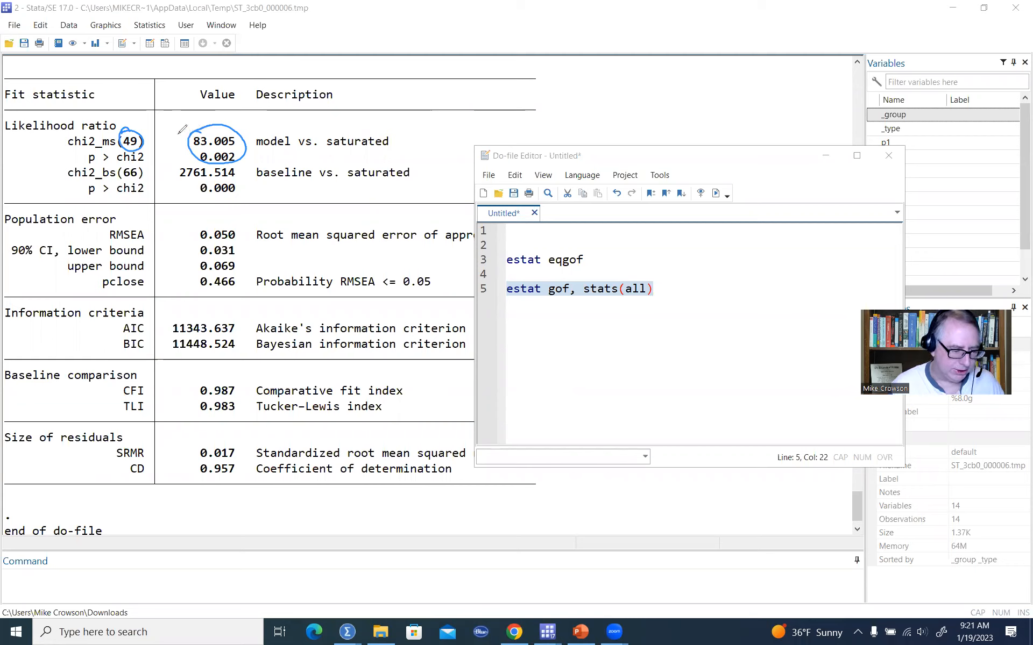
{"action": "left_click_drag", "start_coordinate": [179, 130], "coordinate": [203, 126]}
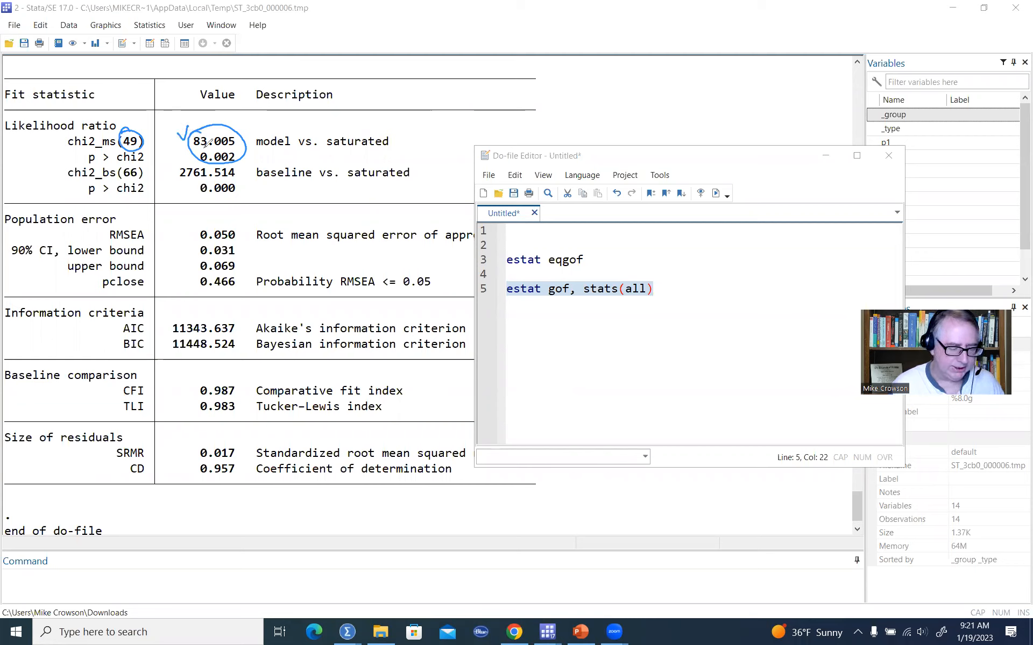
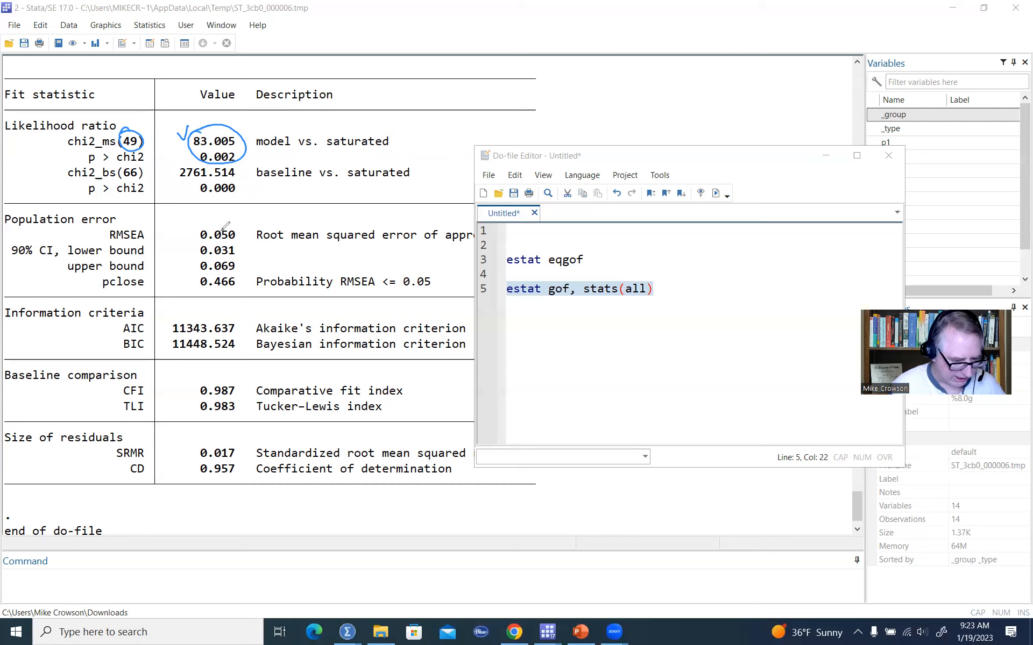
Examine the second-order model's chi-square, RMSEA, pclose, CFI, TLI and SRMR fit statistics.
{"action": "mouse_move", "coordinate": [208, 226]}
{"action": "left_mouse_down"}
{"action": "mouse_move", "coordinate": [246, 234]}
{"action": "mouse_move", "coordinate": [232, 225]}
{"action": "left_mouse_up"}
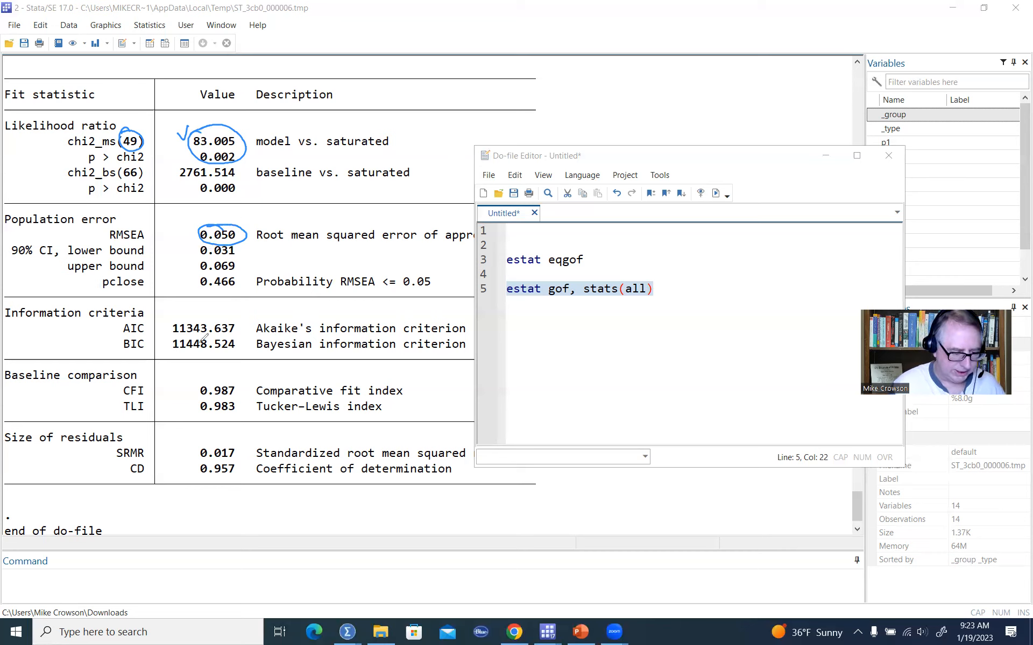
{"action": "left_click_drag", "start_coordinate": [202, 293], "coordinate": [222, 294]}
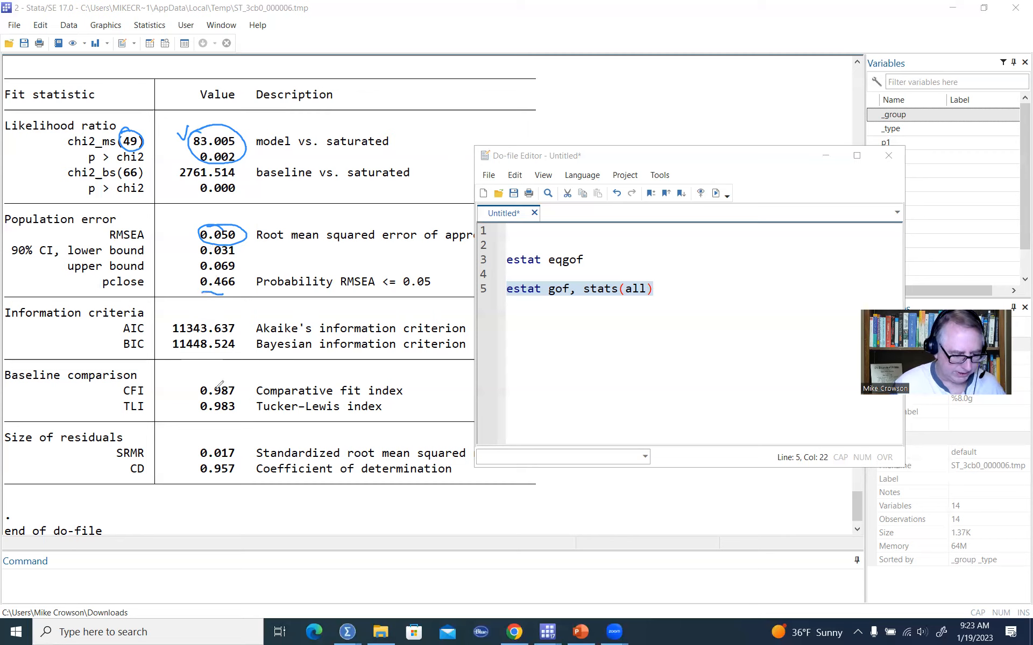
{"action": "mouse_move", "coordinate": [207, 380]}
{"action": "left_mouse_down"}
{"action": "mouse_move", "coordinate": [238, 415]}
{"action": "mouse_move", "coordinate": [216, 380]}
{"action": "left_mouse_up"}
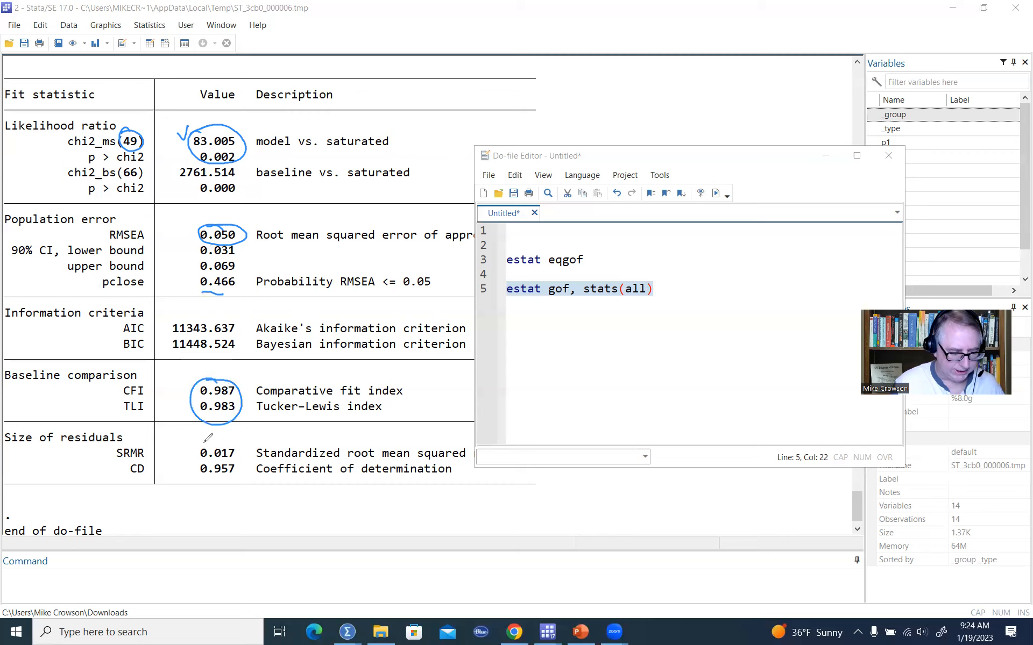
{"action": "mouse_move", "coordinate": [202, 444]}
{"action": "left_mouse_down"}
{"action": "mouse_move", "coordinate": [237, 454]}
{"action": "mouse_move", "coordinate": [213, 443]}
{"action": "left_mouse_up"}
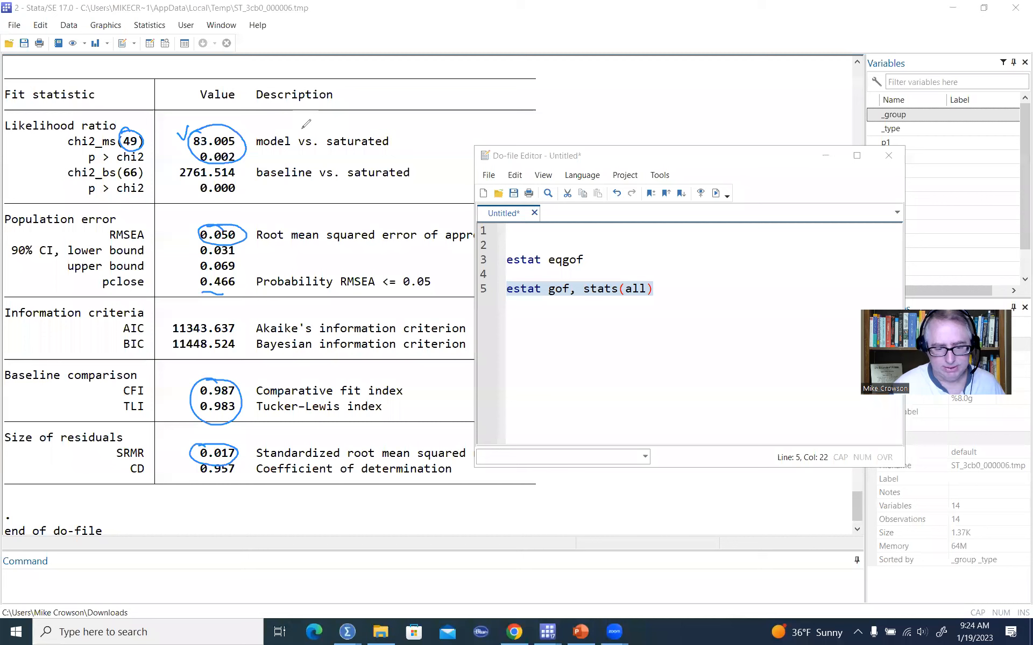
{"action": "left_click", "coordinate": [531, 492]}
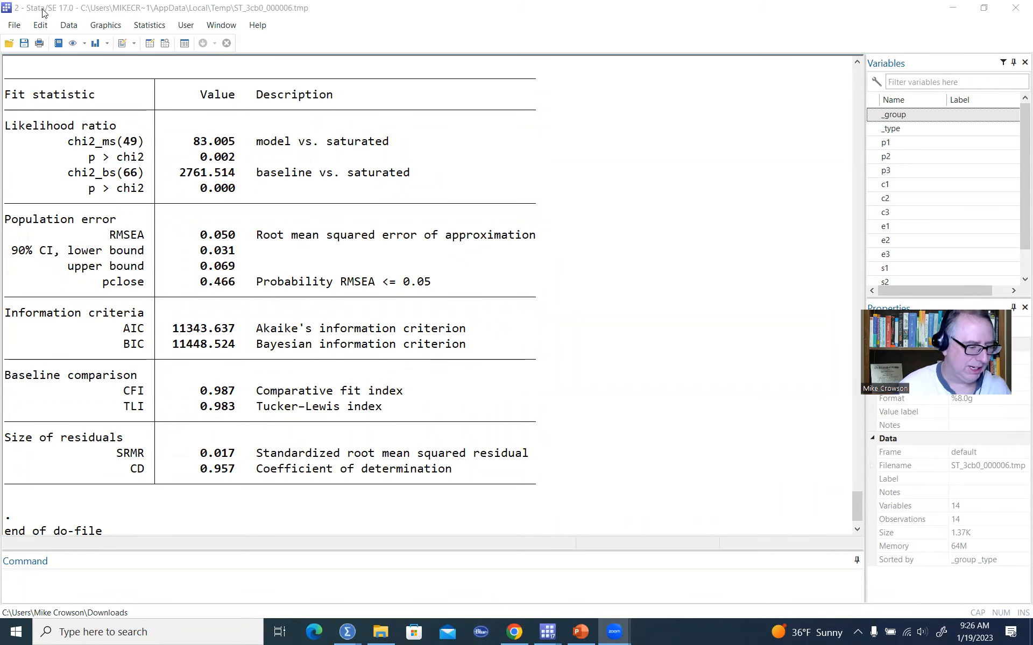
Open the saved SEM path diagram named correlated.
{"action": "left_click", "coordinate": [14, 26]}
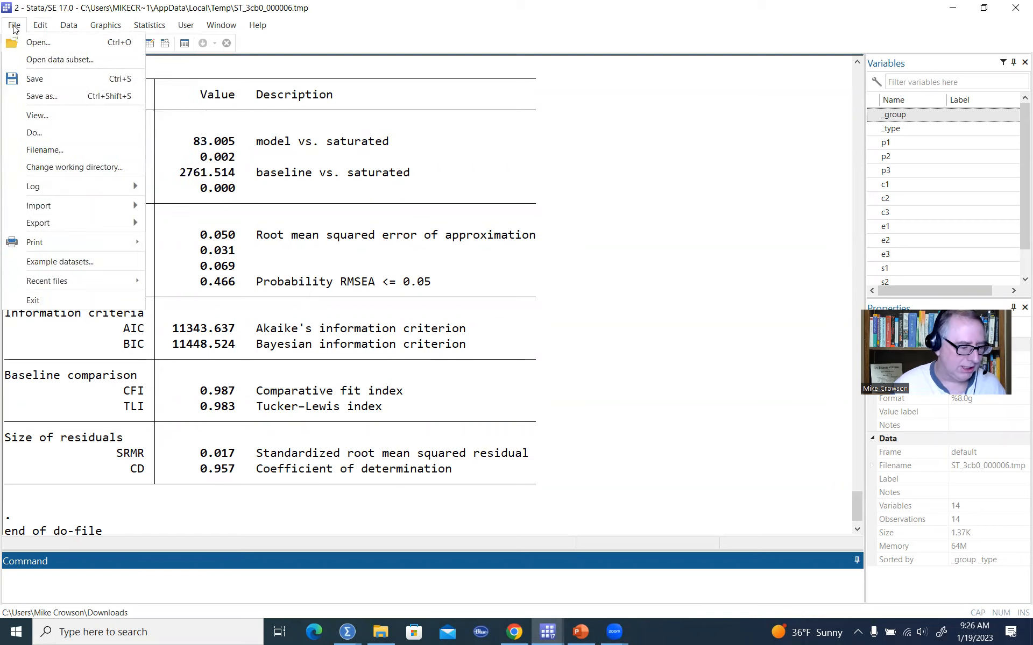
{"action": "left_click", "coordinate": [37, 43]}
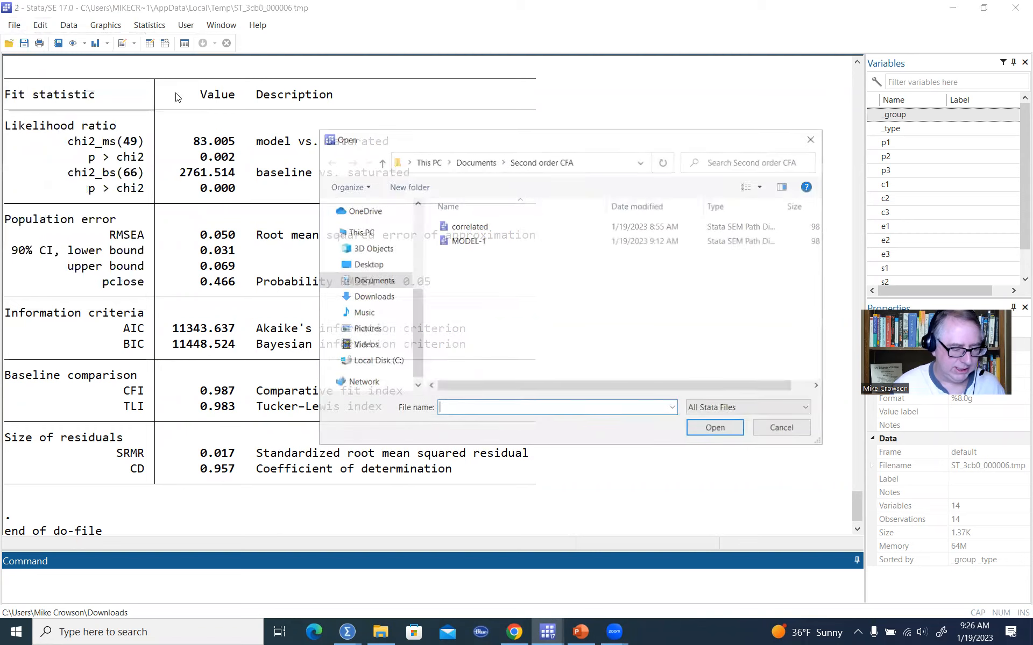
{"action": "left_click", "coordinate": [484, 229]}
{"action": "left_click", "coordinate": [716, 427]}
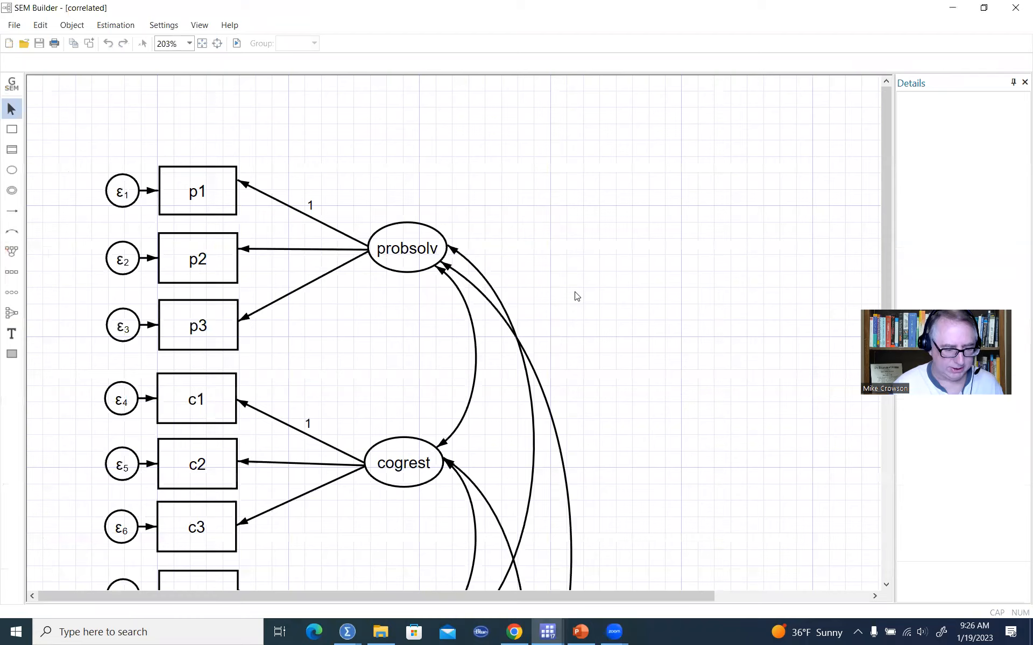
Zoom the diagram to 125% and estimate the correlated four-factor model with maximum likelihood.
{"action": "scroll", "coordinate": [576, 296], "scroll_direction": "down", "scroll_amount": 3}
{"action": "scroll", "coordinate": [577, 296], "scroll_direction": "up", "scroll_amount": 2}
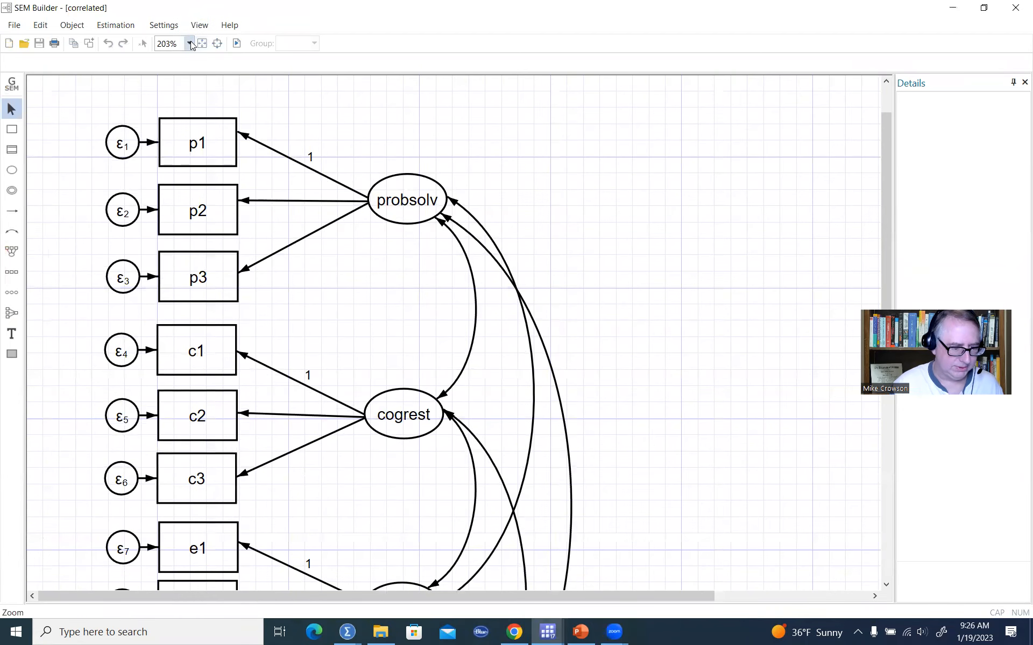
{"action": "left_click", "coordinate": [190, 43]}
{"action": "left_click", "coordinate": [181, 90]}
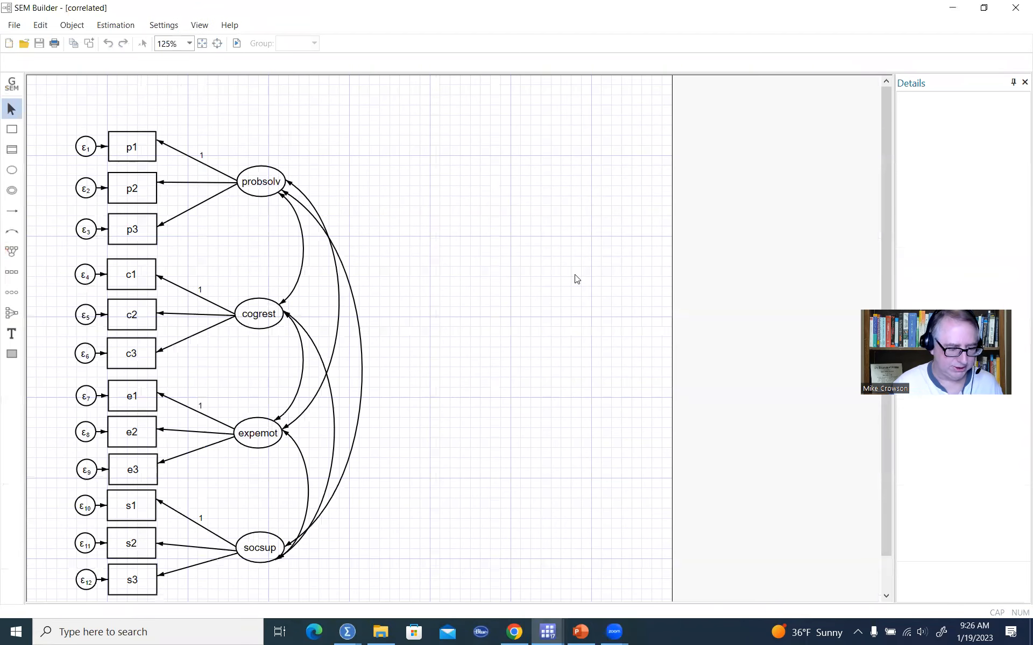
{"action": "scroll", "coordinate": [576, 279], "scroll_direction": "down", "scroll_amount": 1}
{"action": "scroll", "coordinate": [576, 279], "scroll_direction": "up", "scroll_amount": 1}
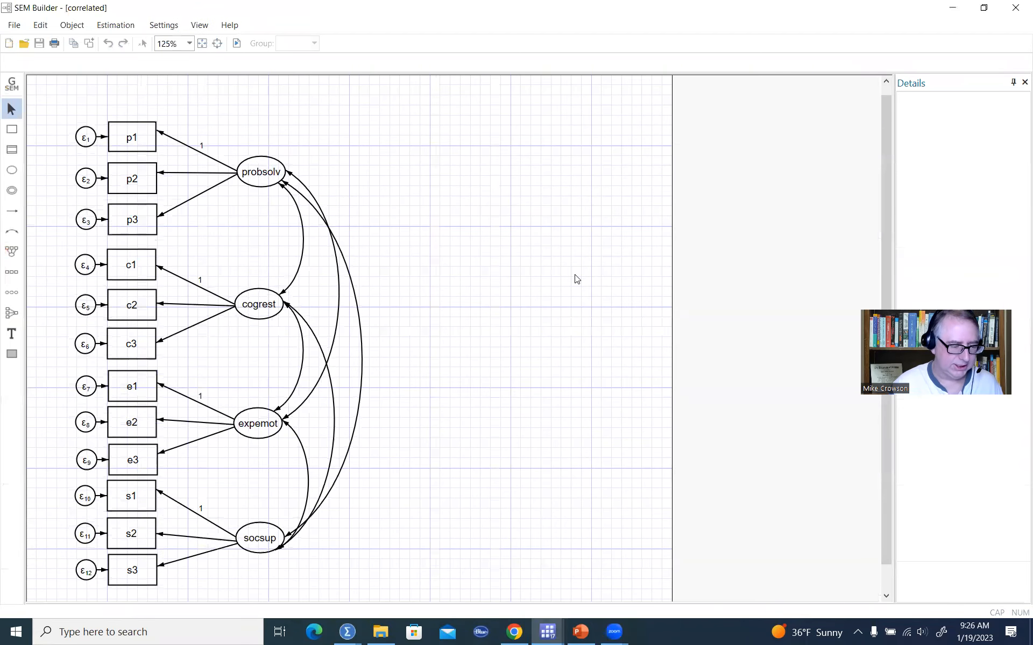
{"action": "left_click", "coordinate": [124, 25]}
{"action": "left_click", "coordinate": [124, 42]}
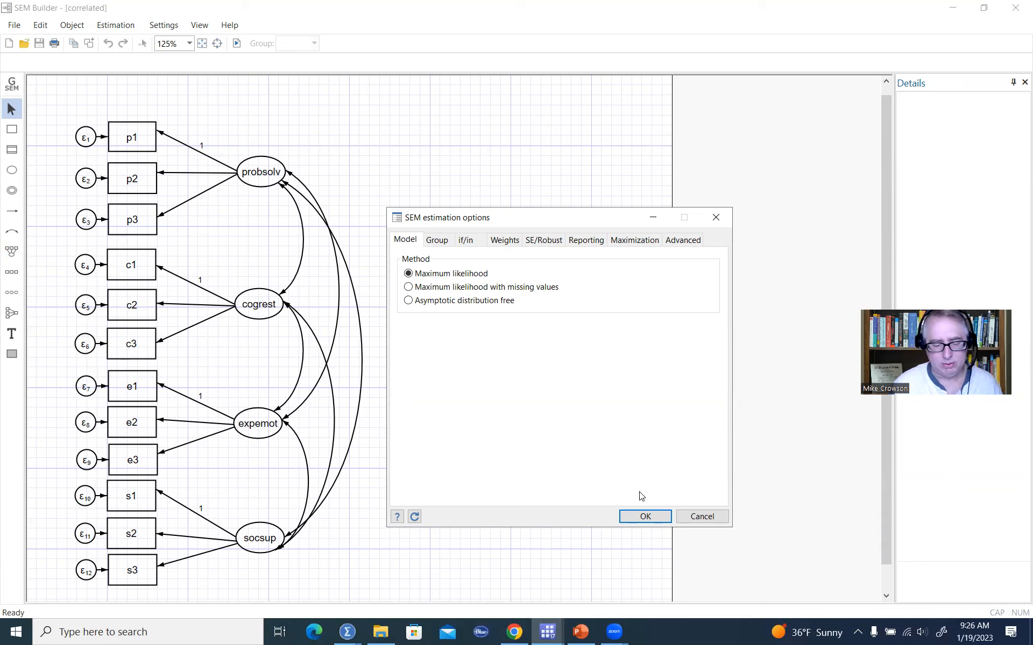
{"action": "left_click", "coordinate": [646, 516]}
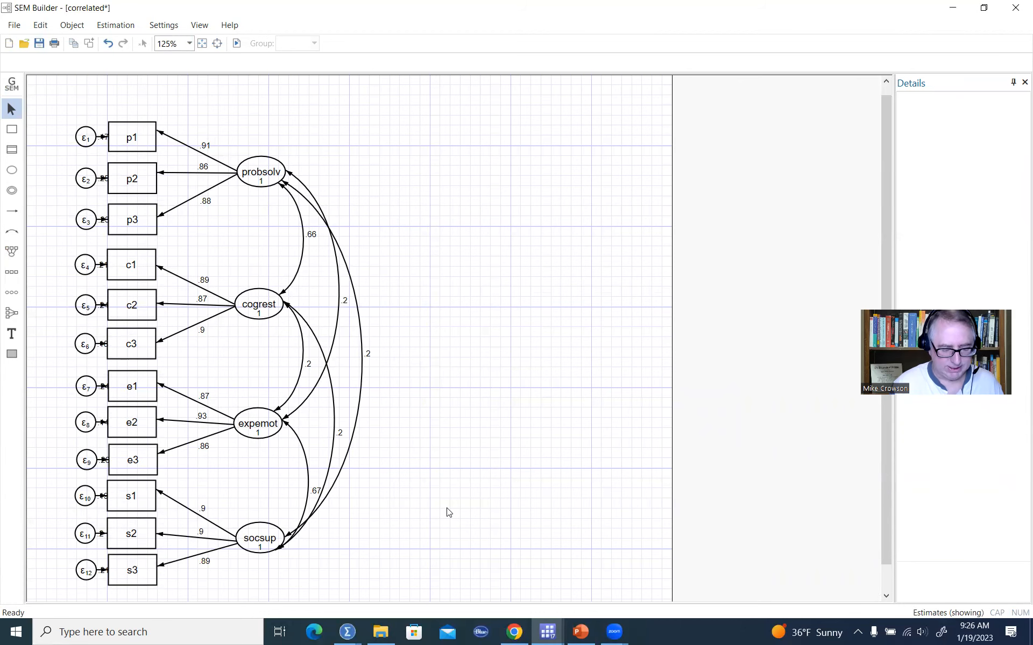
Run estat gof, stats(all) from the Do-file Editor for the correlated-factors model.
{"action": "mouse_move", "coordinate": [548, 632]}
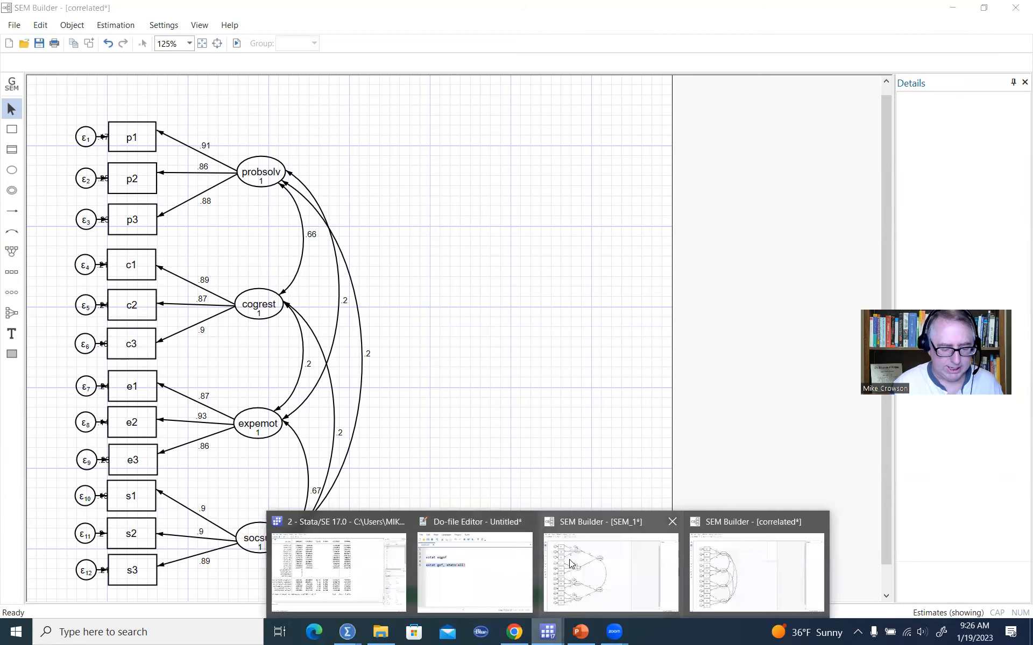
{"action": "left_click", "coordinate": [490, 575]}
{"action": "left_click", "coordinate": [596, 261]}
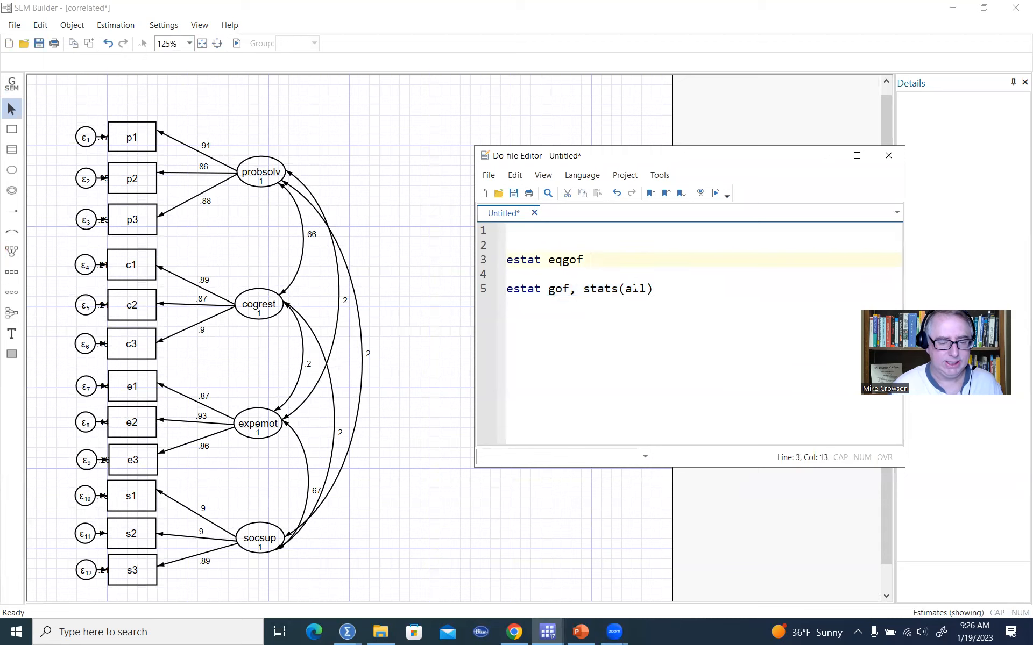
{"action": "left_click_drag", "start_coordinate": [616, 260], "coordinate": [485, 261]}
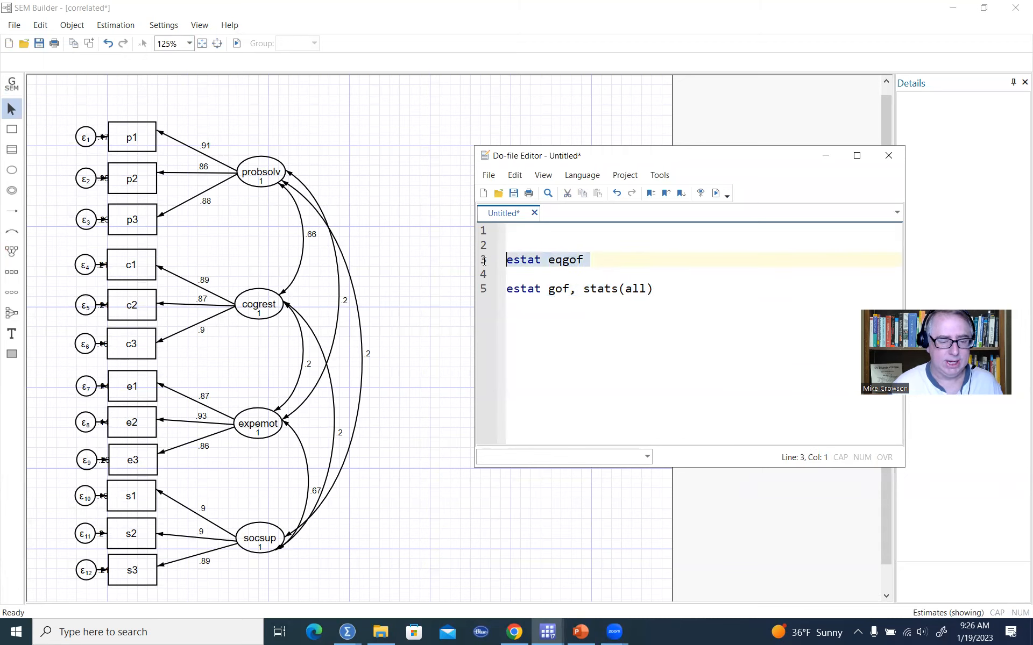
{"action": "left_click_drag", "start_coordinate": [653, 289], "coordinate": [494, 299]}
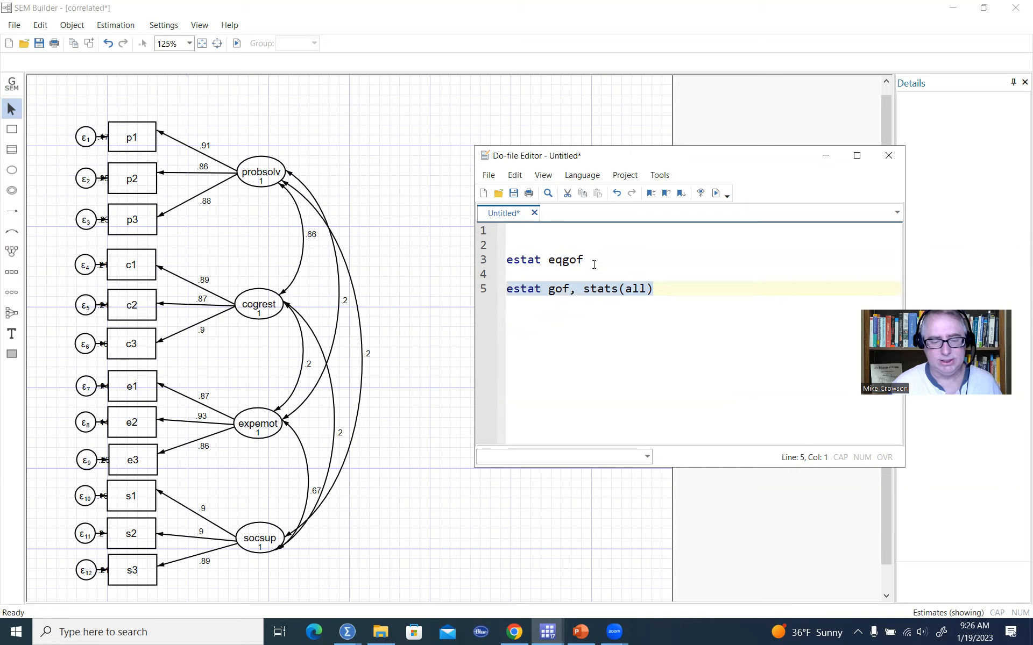
{"action": "left_click_drag", "start_coordinate": [593, 262], "coordinate": [501, 265]}
{"action": "left_click_drag", "start_coordinate": [680, 287], "coordinate": [502, 289]}
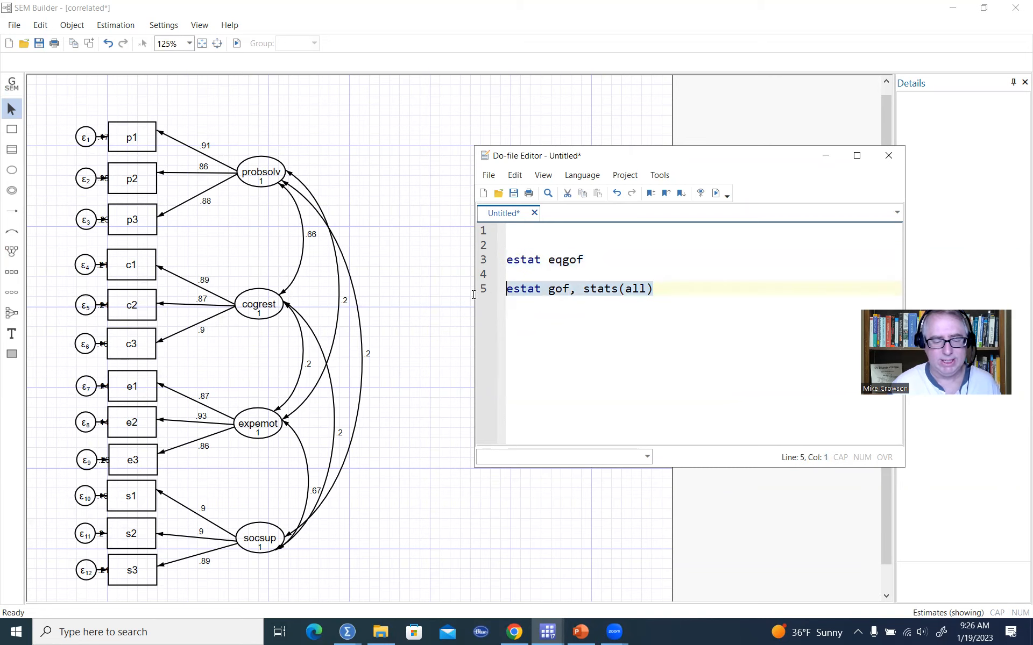
{"action": "left_click", "coordinate": [716, 197]}
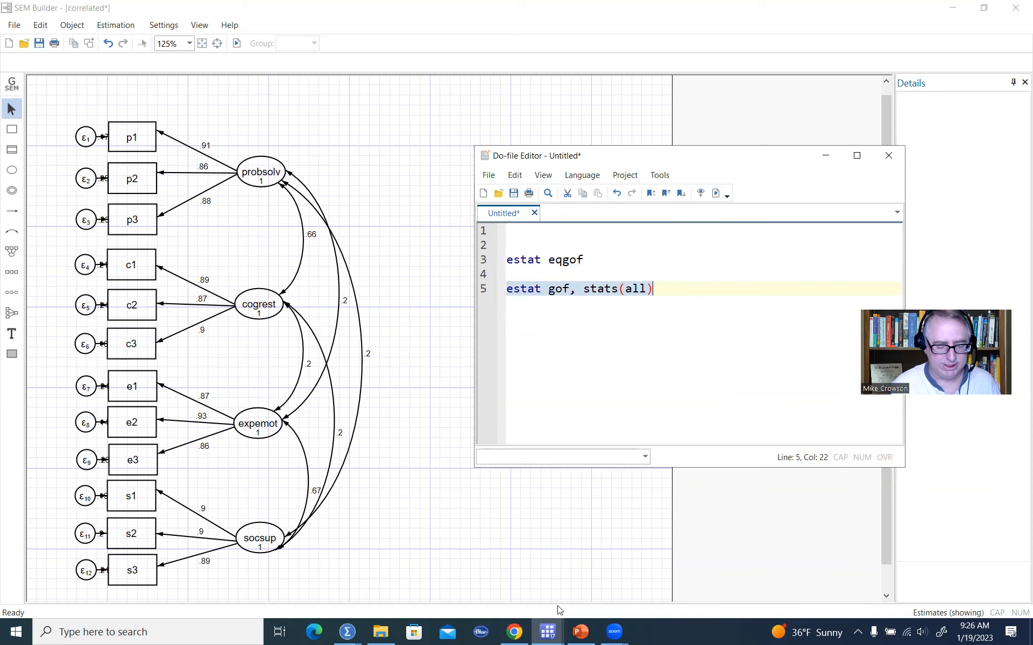
Examine the correlated-factors model's chi-square value and degrees of freedom in the results.
{"action": "mouse_move", "coordinate": [547, 633]}
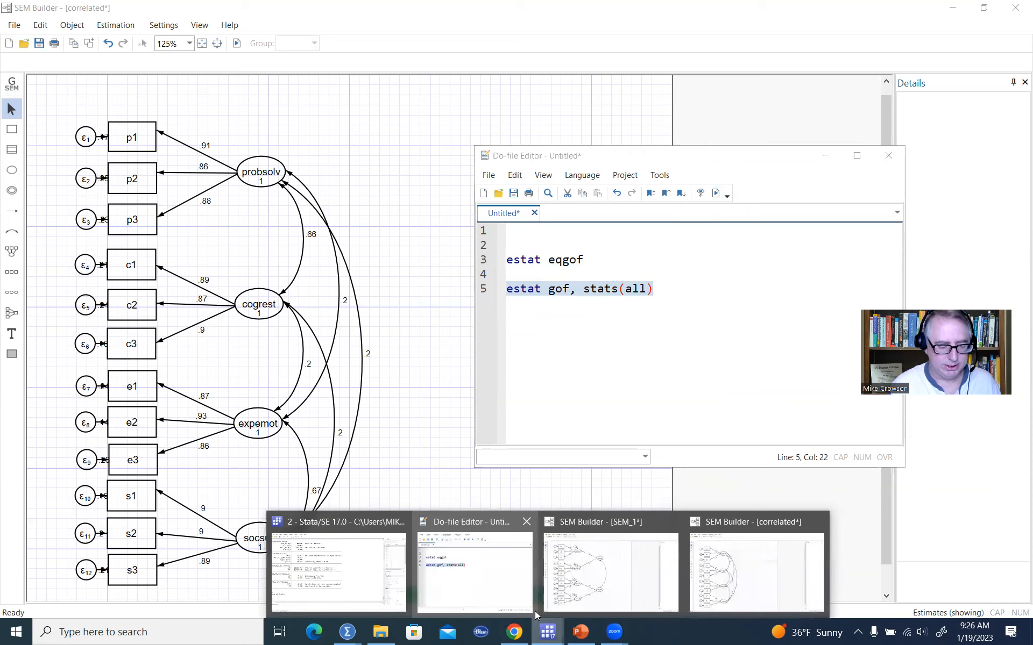
{"action": "left_click", "coordinate": [352, 556]}
{"action": "scroll", "coordinate": [435, 431], "scroll_direction": "up", "scroll_amount": 3}
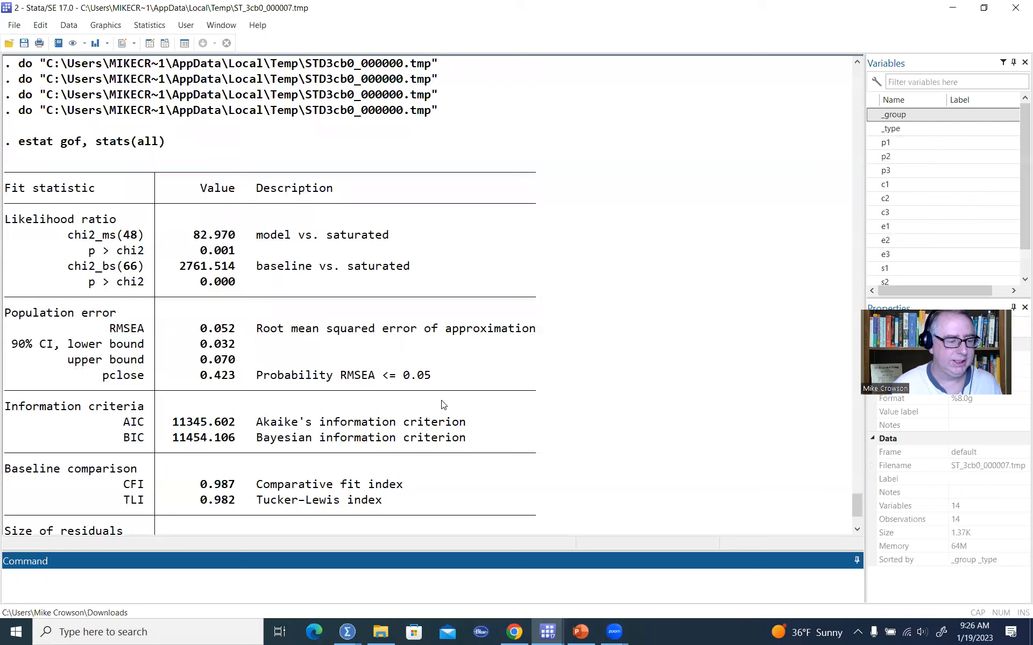
{"action": "left_click", "coordinate": [127, 237]}
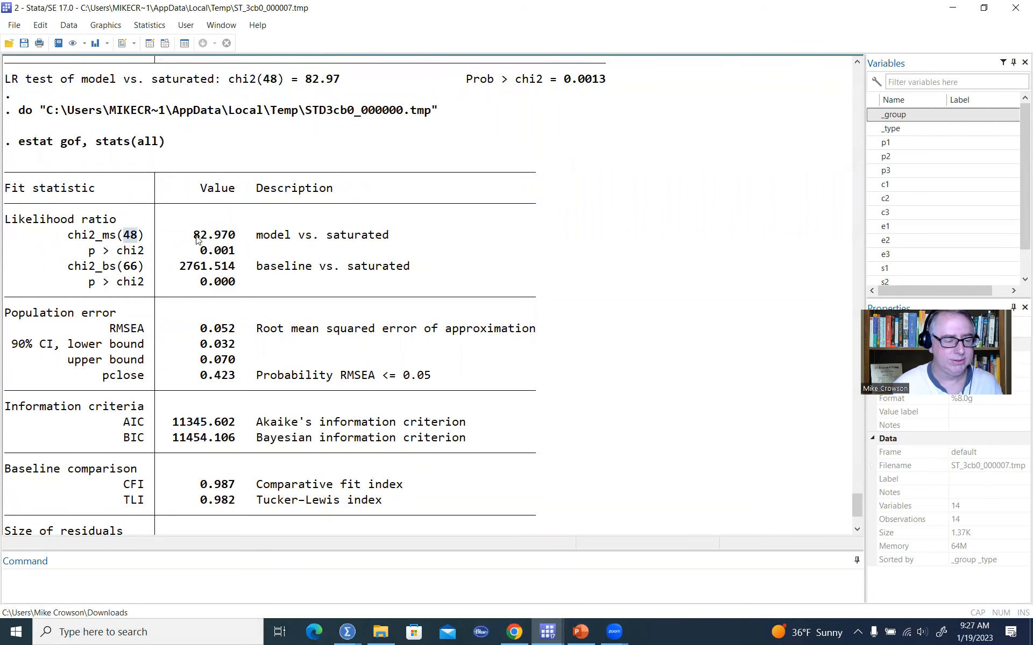
{"action": "left_click_drag", "start_coordinate": [196, 239], "coordinate": [241, 237]}
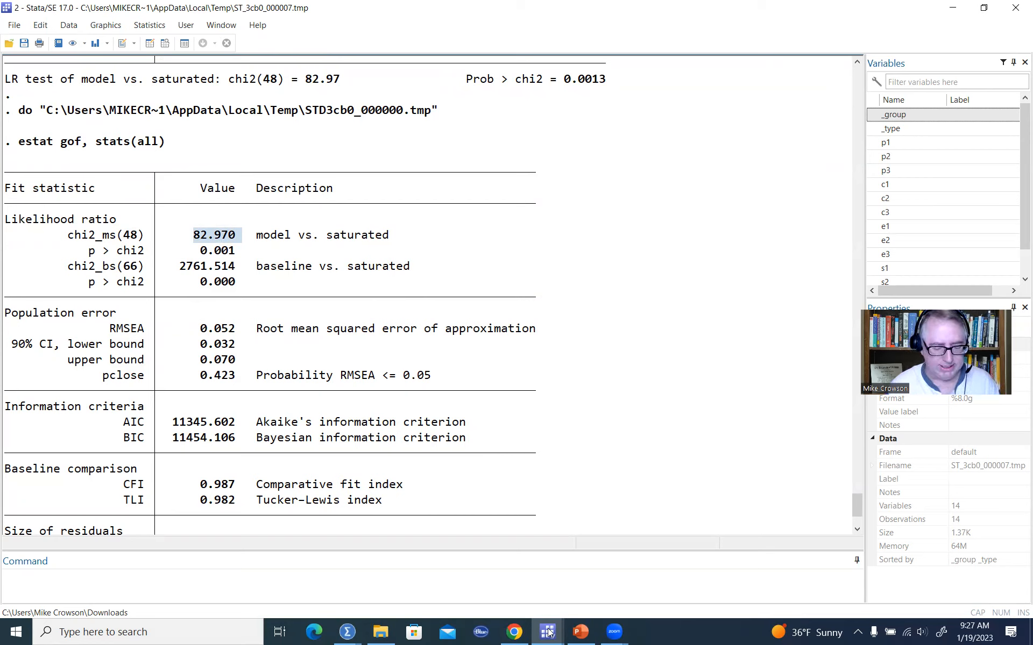
Add estimates store m1 to the do-file, run it, and leave blank lines below it.
{"action": "mouse_move", "coordinate": [548, 633]}
{"action": "left_click", "coordinate": [477, 574]}
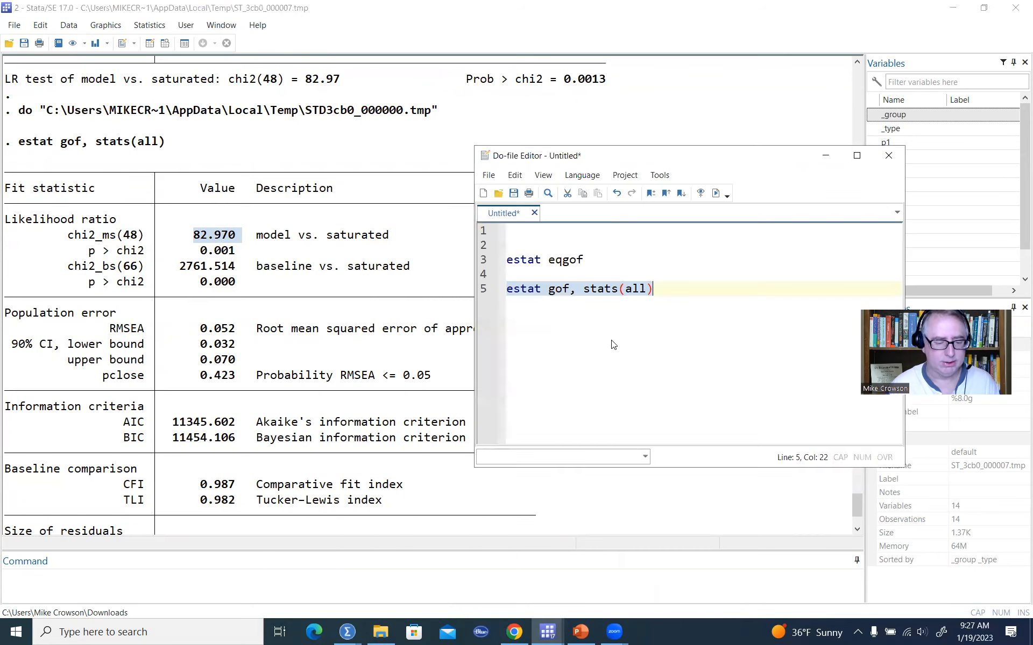
{"action": "left_click", "coordinate": [678, 293]}
{"action": "key", "text": "Return"}
{"action": "key", "text": "Return"}
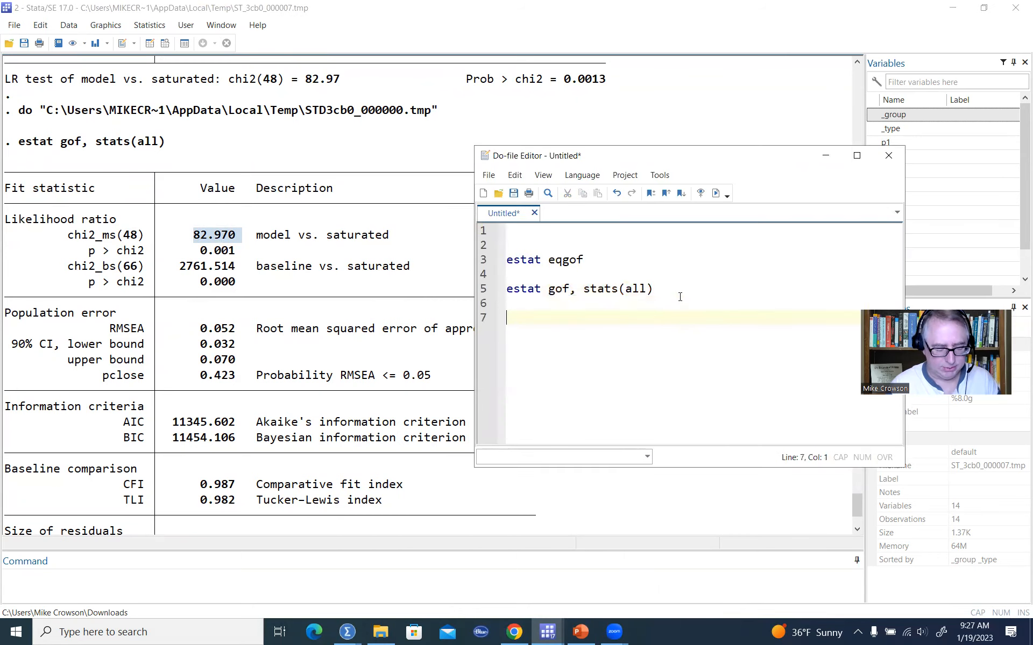
{"action": "type", "text": "esta"}
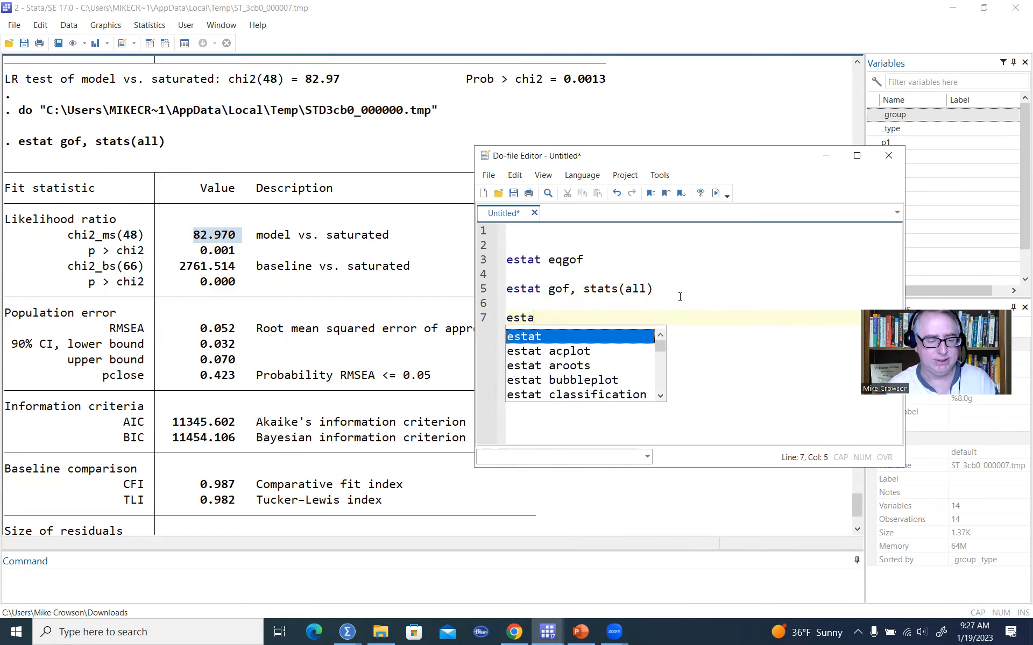
{"action": "key", "text": "BackSpace"}
{"action": "type", "text": "imates store"}
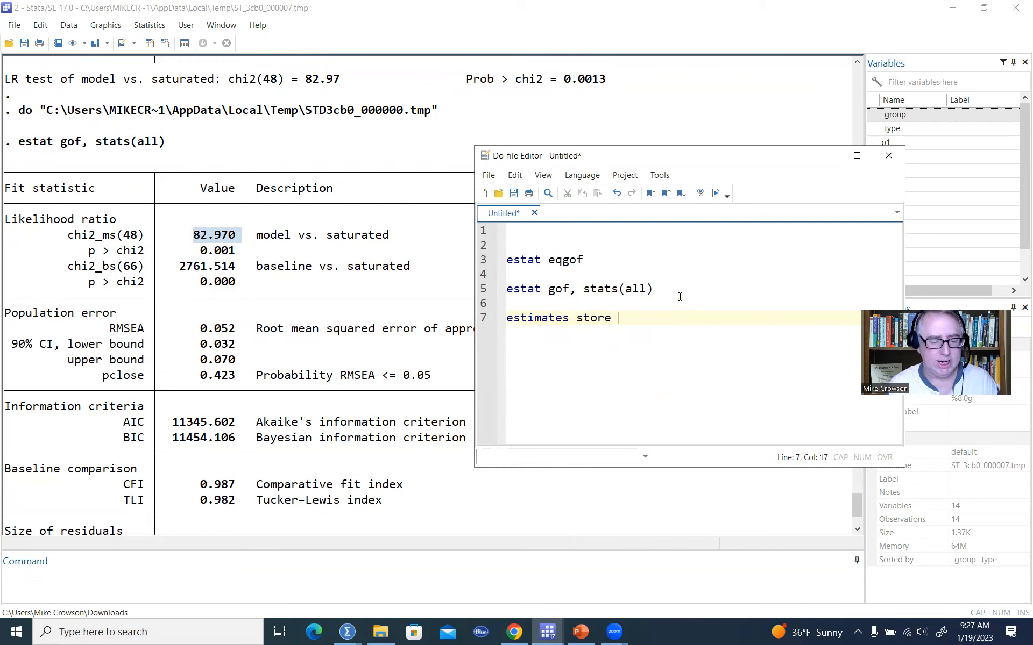
{"action": "type", "text": " m1"}
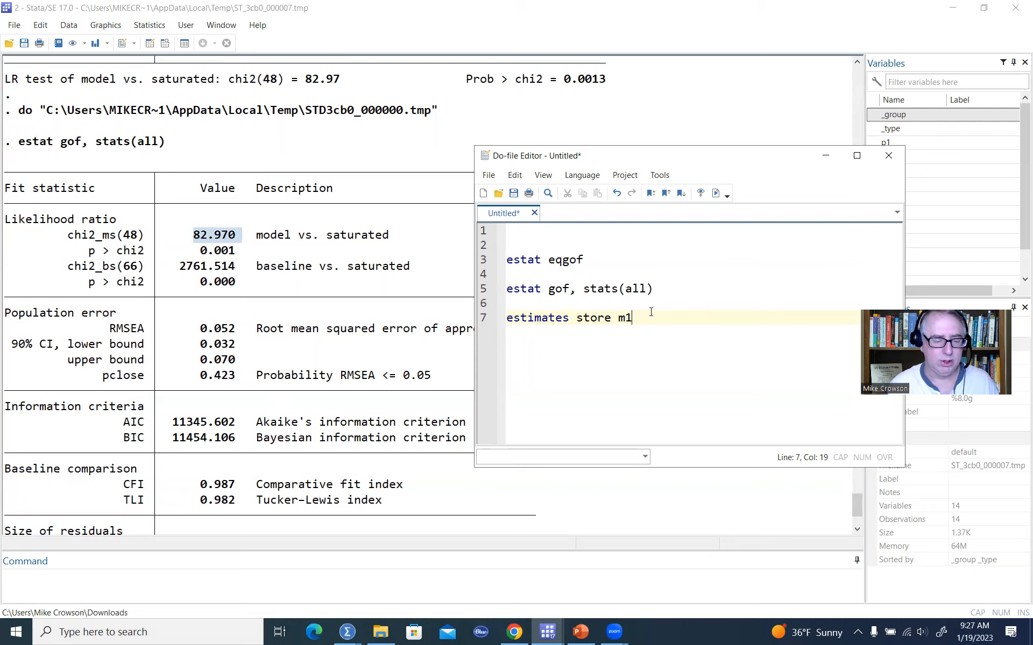
{"action": "left_click_drag", "start_coordinate": [650, 319], "coordinate": [507, 319]}
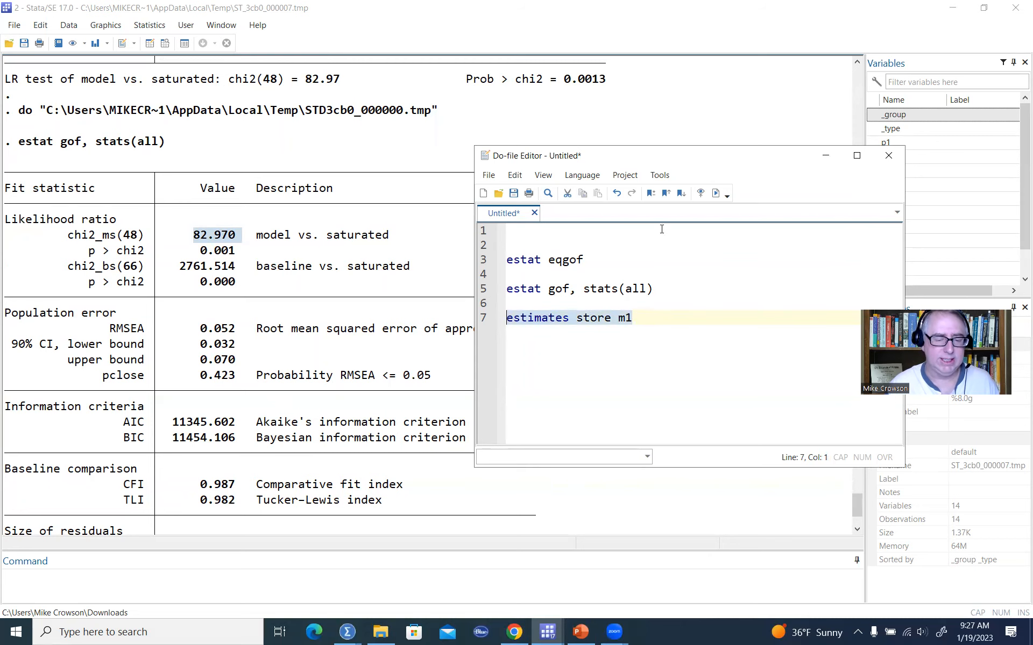
{"action": "left_click", "coordinate": [716, 193]}
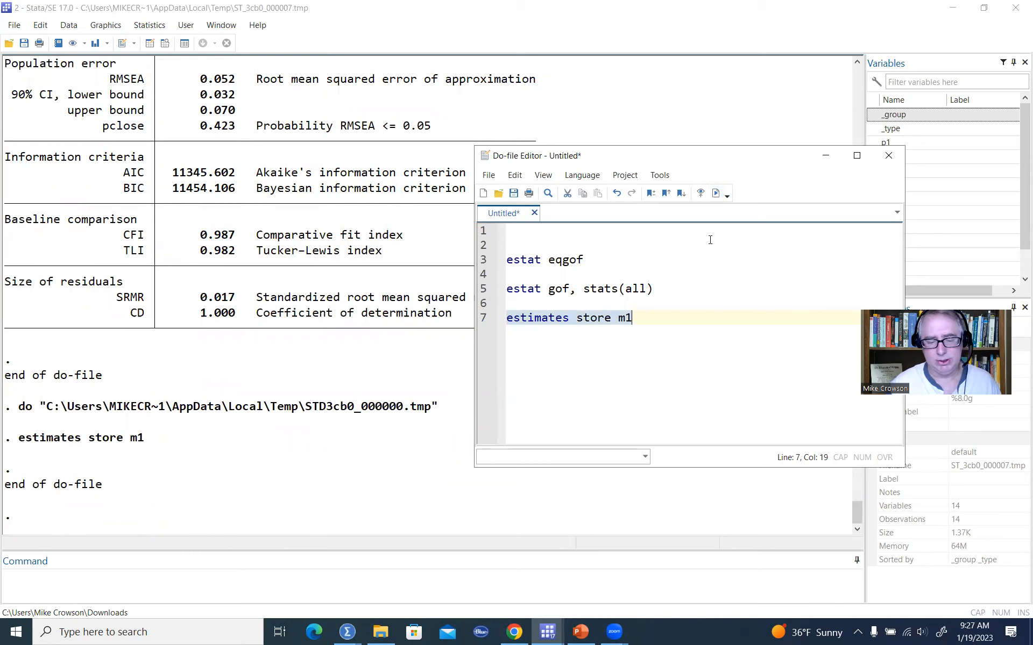
{"action": "left_click", "coordinate": [675, 319]}
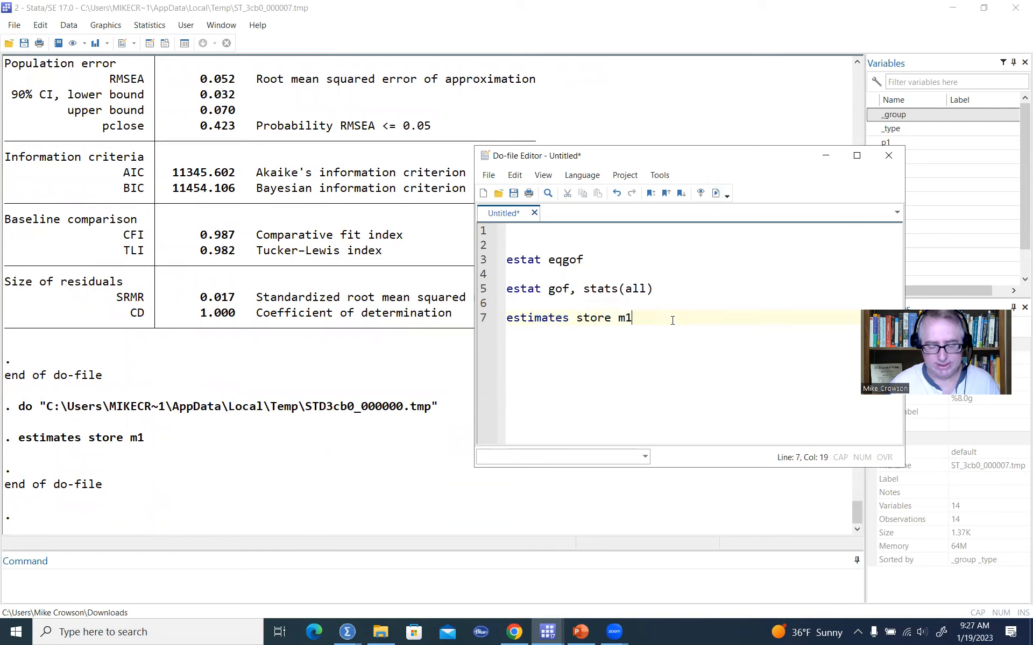
{"action": "key", "text": "Return"}
{"action": "key", "text": "Return"}
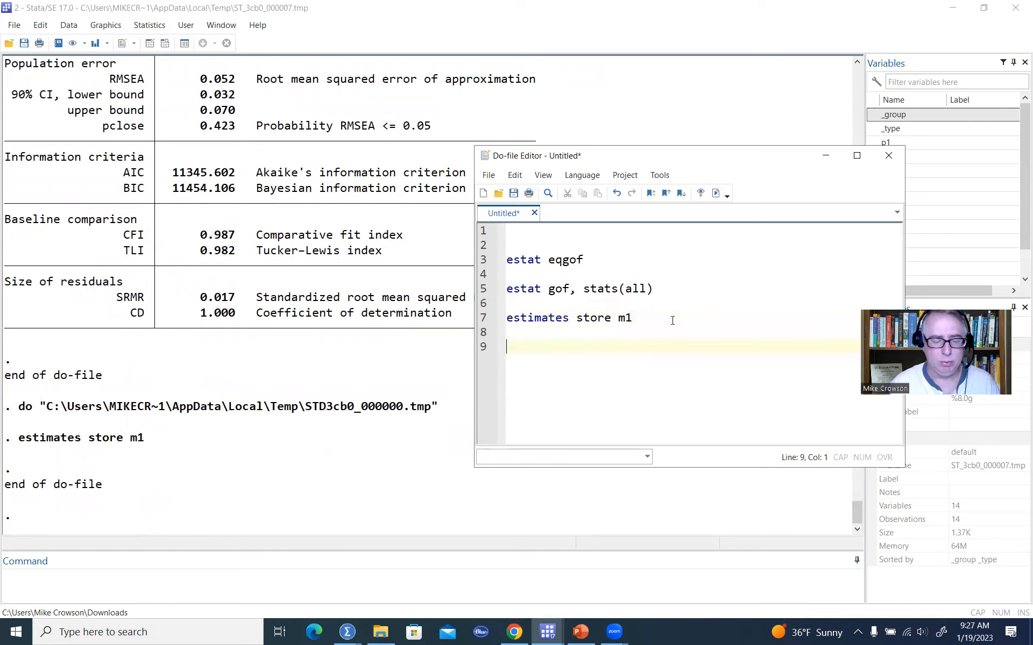
{"action": "key", "text": "Return"}
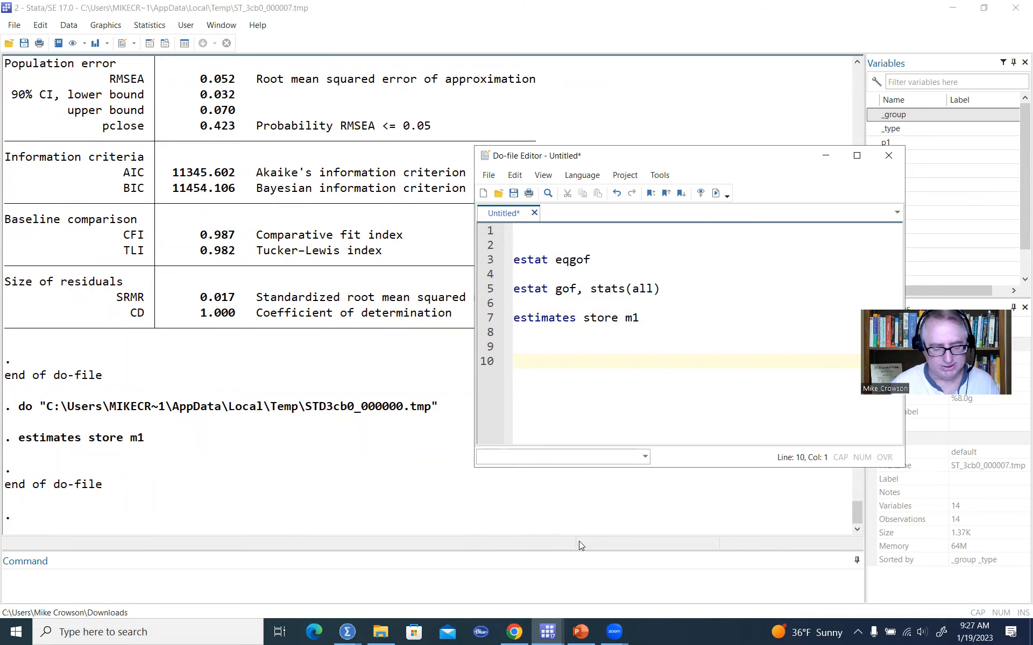
Estimate the second-order factor model in its SEM Builder window with maximum likelihood.
{"action": "mouse_move", "coordinate": [547, 631]}
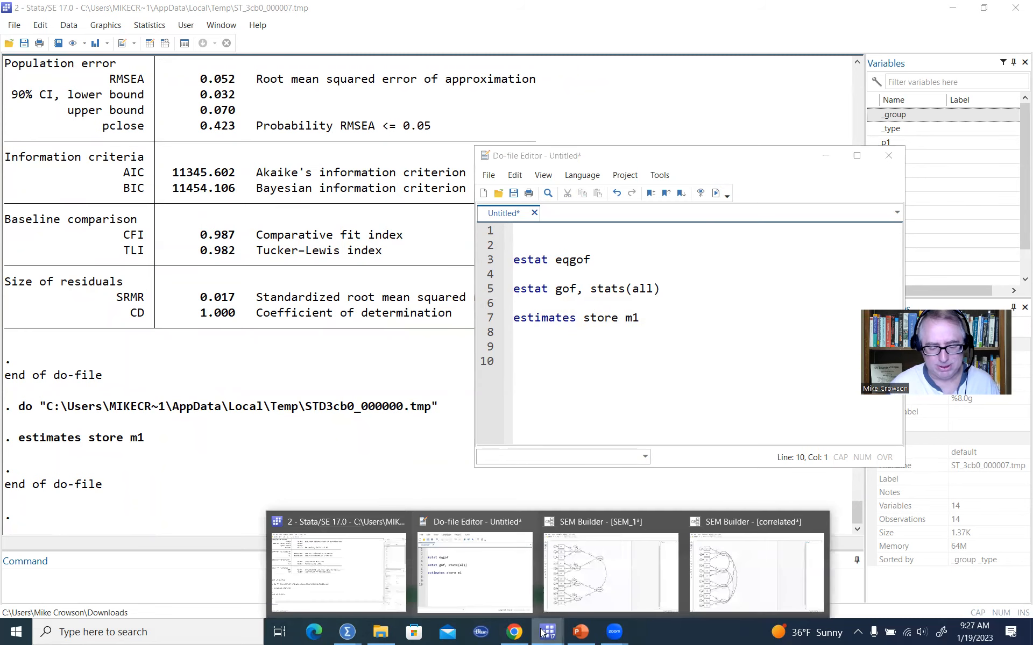
{"action": "left_click", "coordinate": [572, 587]}
{"action": "left_click", "coordinate": [121, 26]}
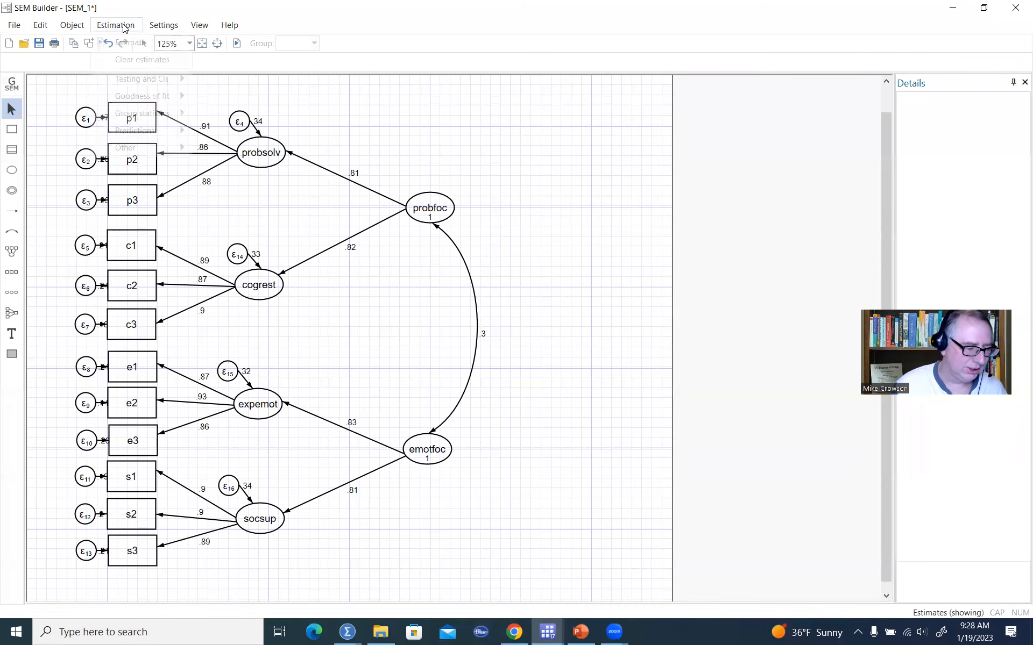
{"action": "left_click", "coordinate": [130, 42]}
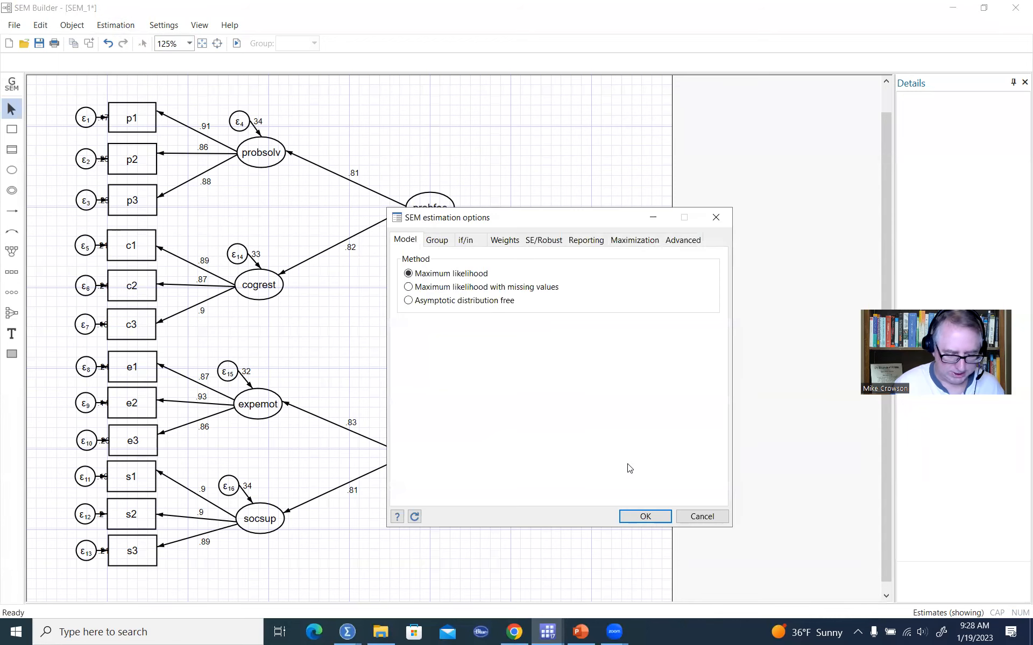
{"action": "left_click", "coordinate": [646, 517]}
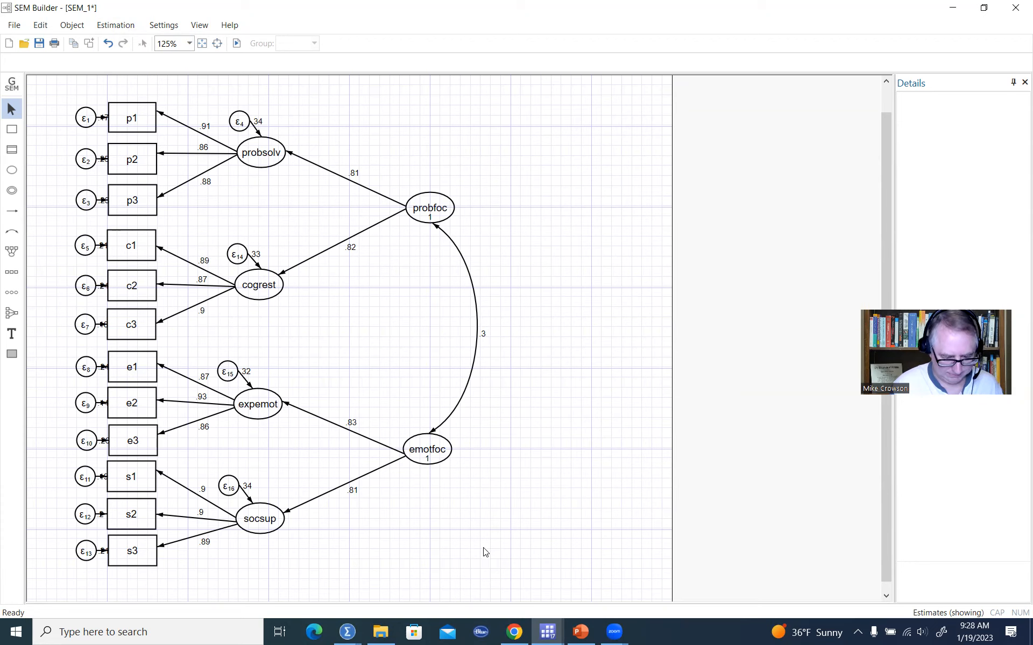
Add estat gof, stats(all) and estimates store m2 lines to the do-file for the second-order model.
{"action": "mouse_move", "coordinate": [548, 632]}
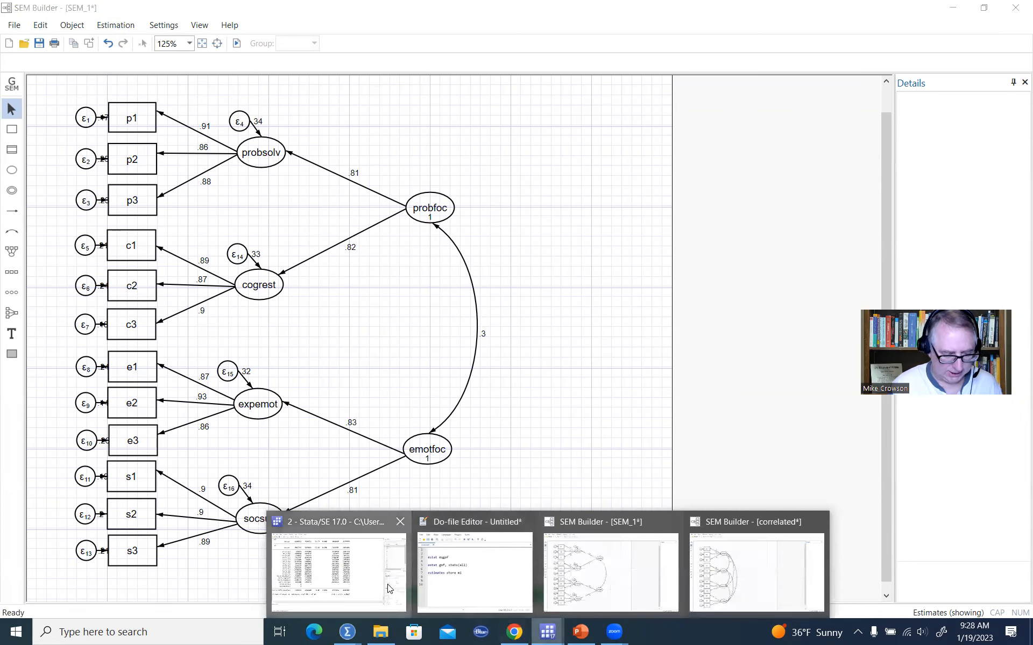
{"action": "left_click", "coordinate": [339, 565]}
{"action": "scroll", "coordinate": [451, 345], "scroll_direction": "up", "scroll_amount": 10}
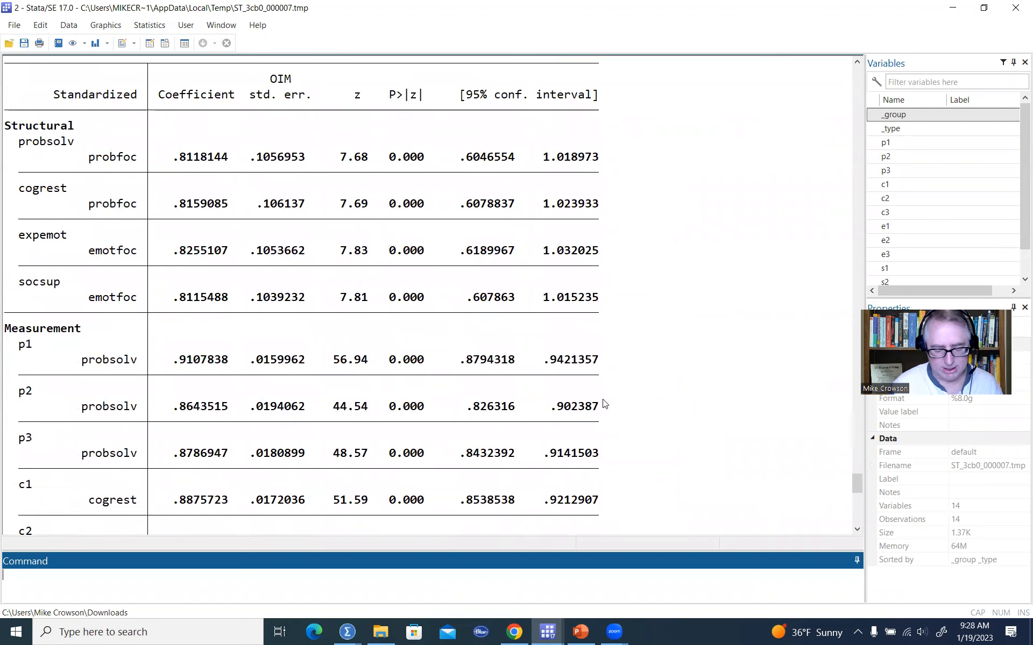
{"action": "mouse_move", "coordinate": [548, 632]}
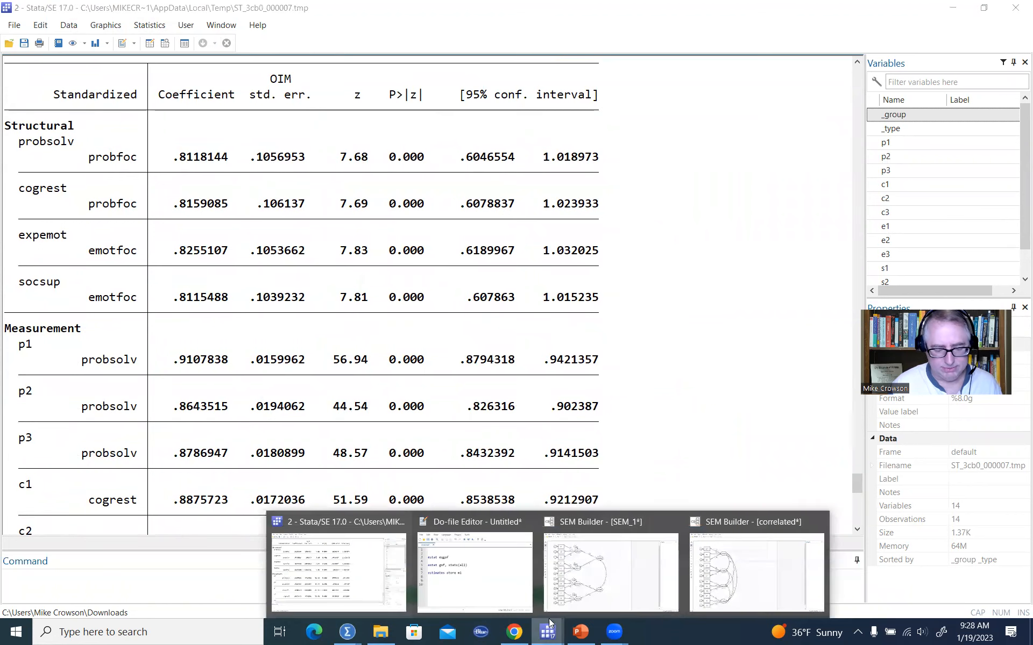
{"action": "left_click", "coordinate": [487, 562]}
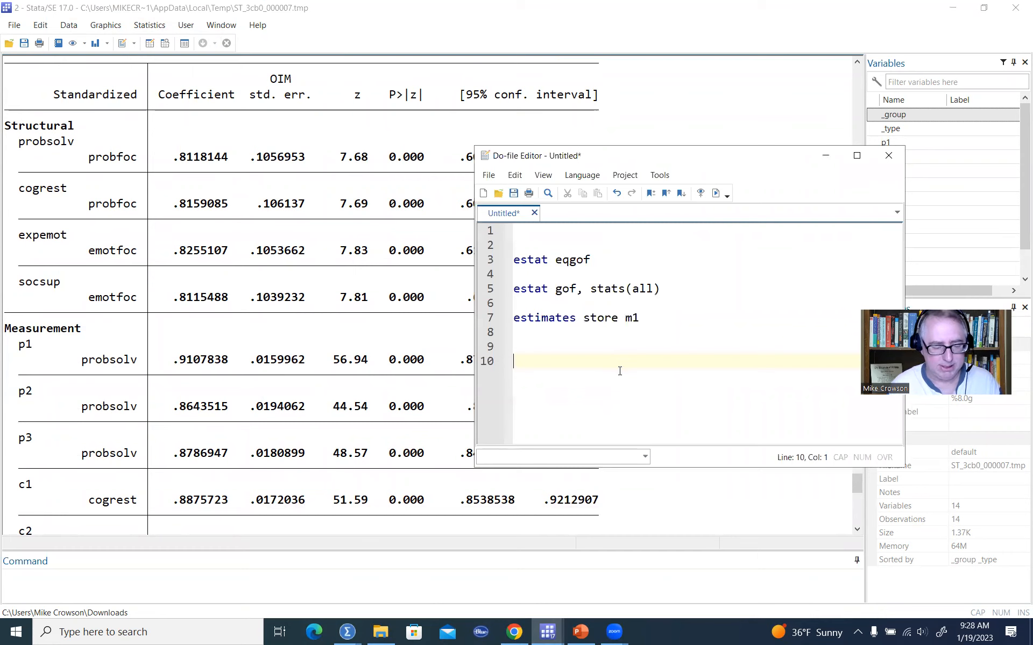
{"action": "type", "text": "estat gof, stats"}
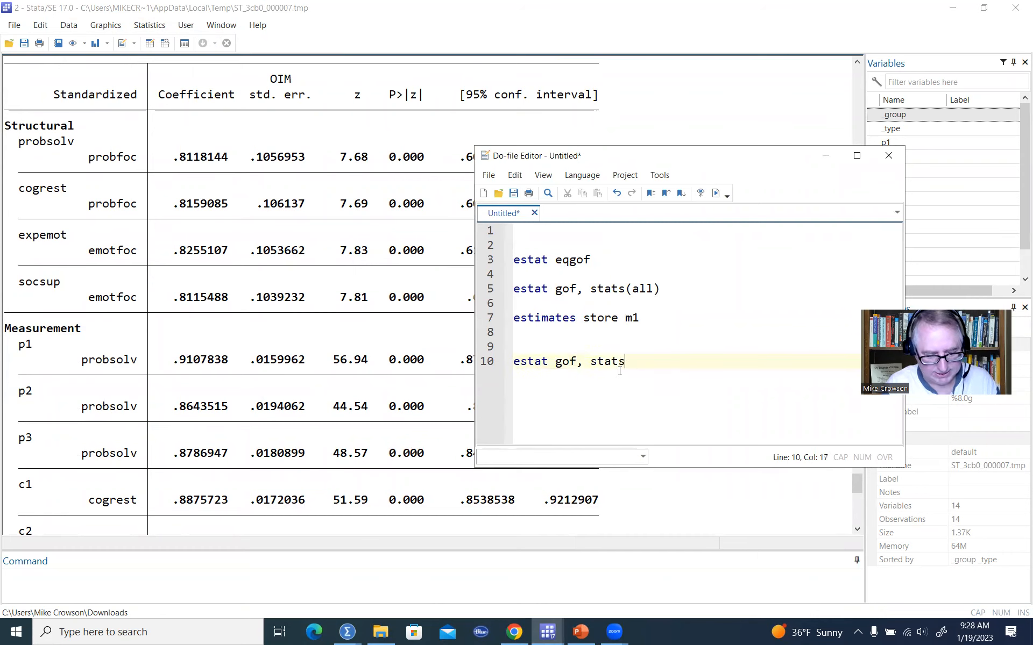
{"action": "type", "text": "(all"}
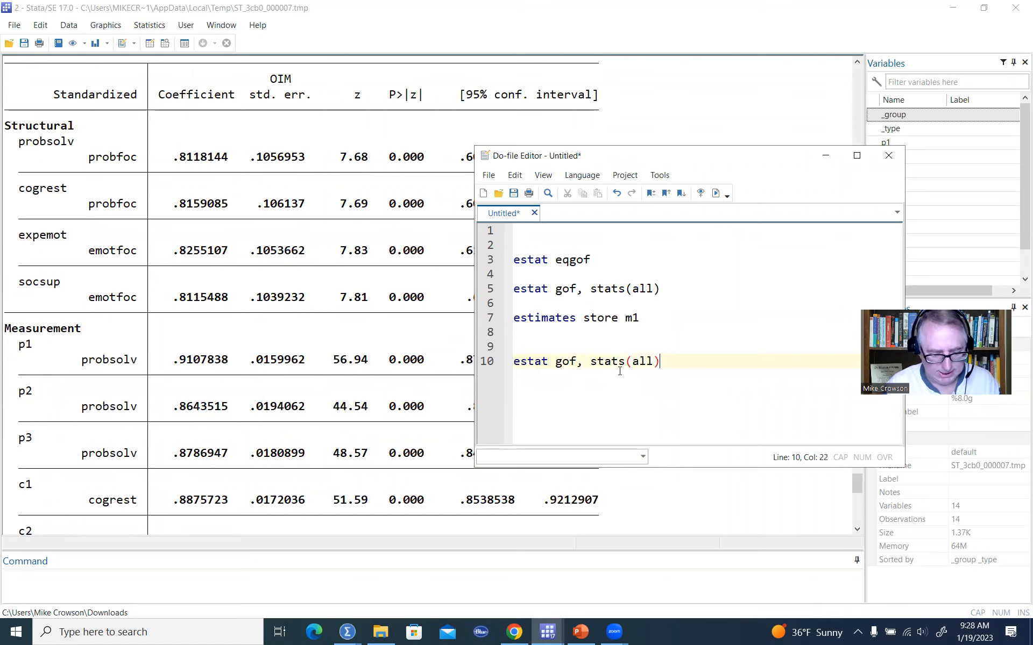
{"action": "key", "text": "Return"}
{"action": "key", "text": "Return"}
{"action": "type", "text": "esti"}
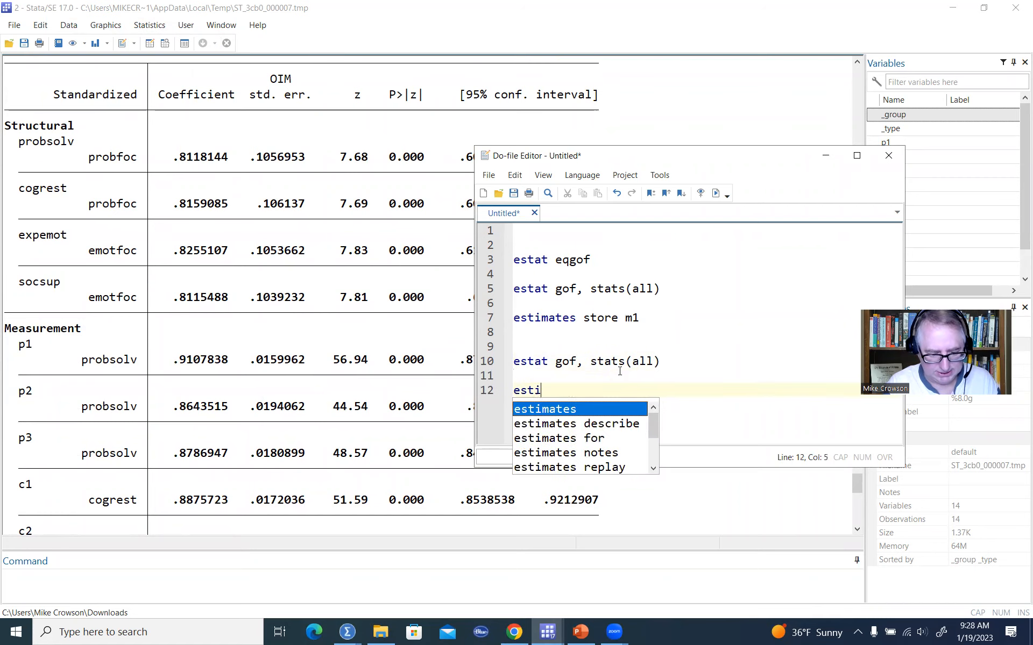
{"action": "type", "text": "mates store m2"}
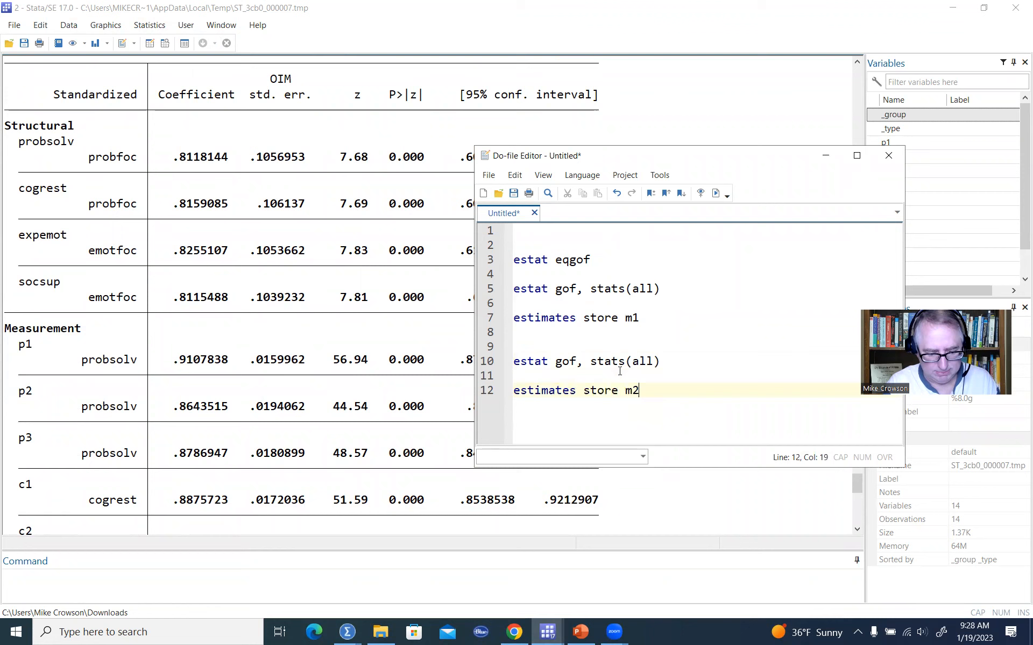
Run the new goodness-of-fit and estimates store m2 lines, then add blank lines below them.
{"action": "key", "text": "shift+Left"}
{"action": "key", "text": "shift+Left"}
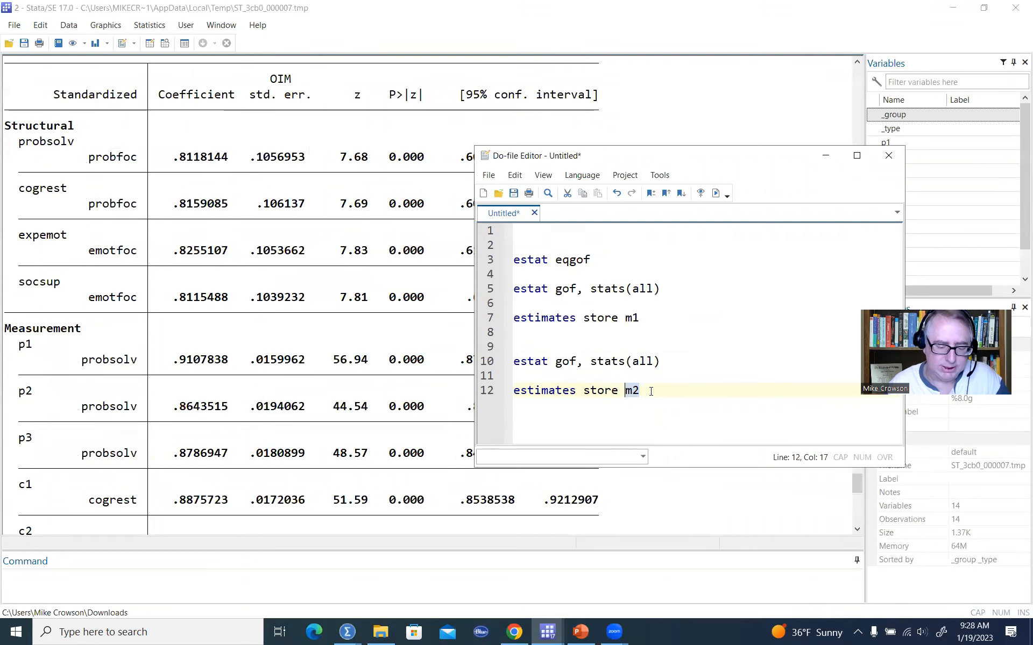
{"action": "left_click_drag", "start_coordinate": [649, 391], "coordinate": [515, 367]}
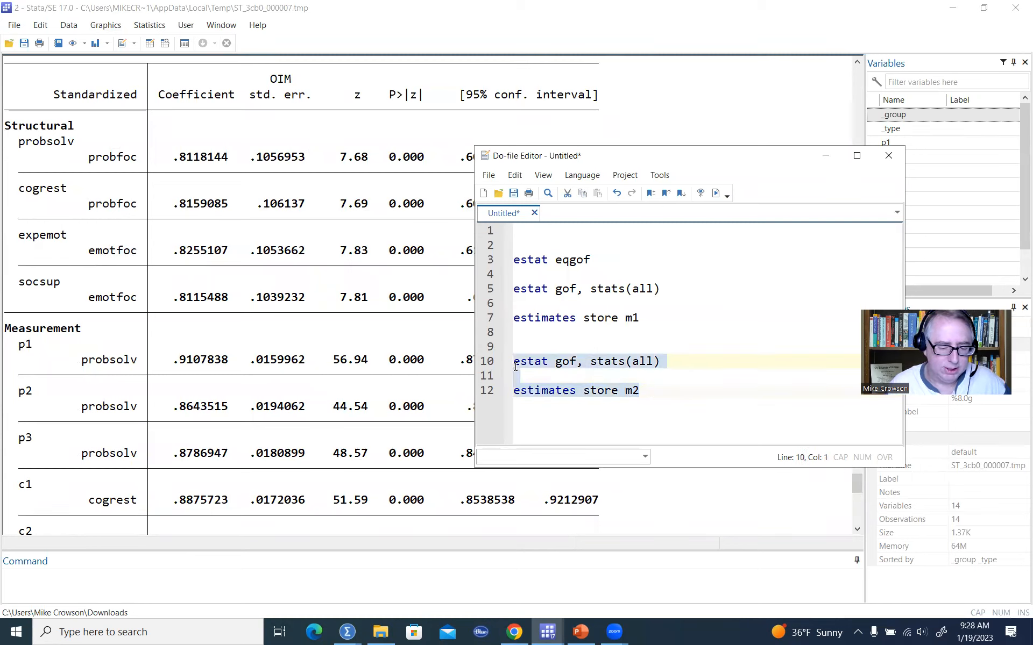
{"action": "left_click", "coordinate": [716, 194]}
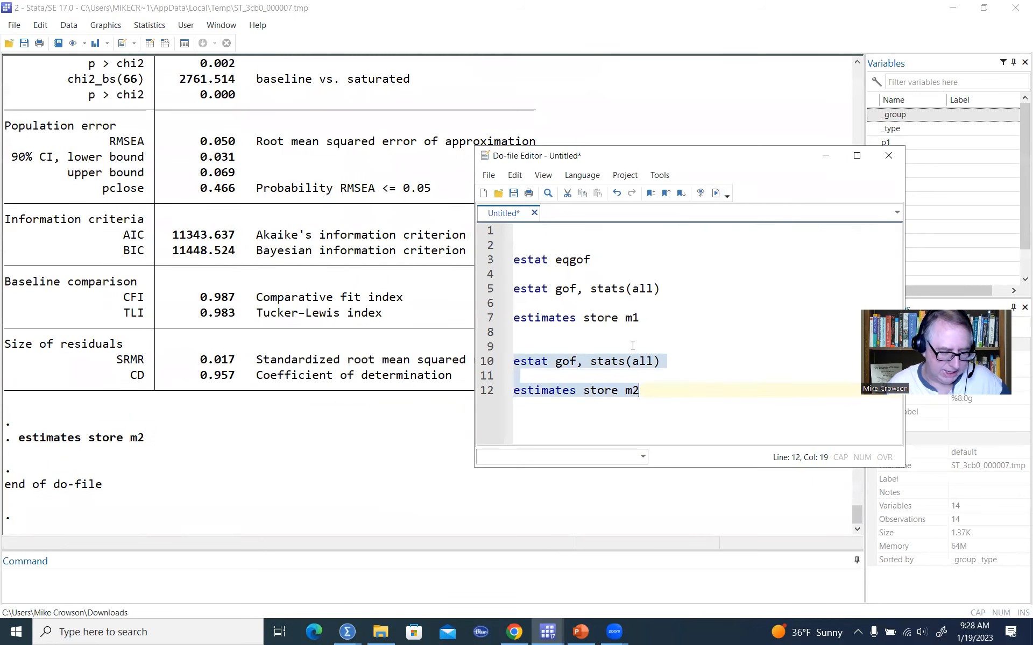
{"action": "left_click", "coordinate": [671, 394]}
{"action": "key", "text": "Return"}
{"action": "key", "text": "Return"}
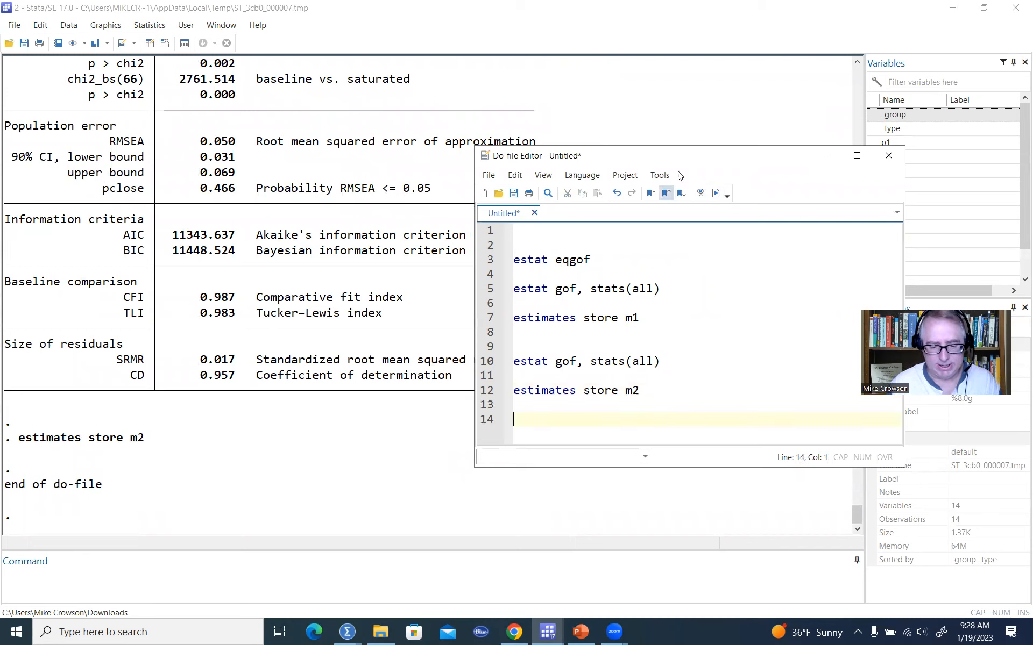
Add lrtest m1 m2 to the do-file and run it to compare the two stored models.
{"action": "left_click_drag", "start_coordinate": [667, 151], "coordinate": [650, 132]}
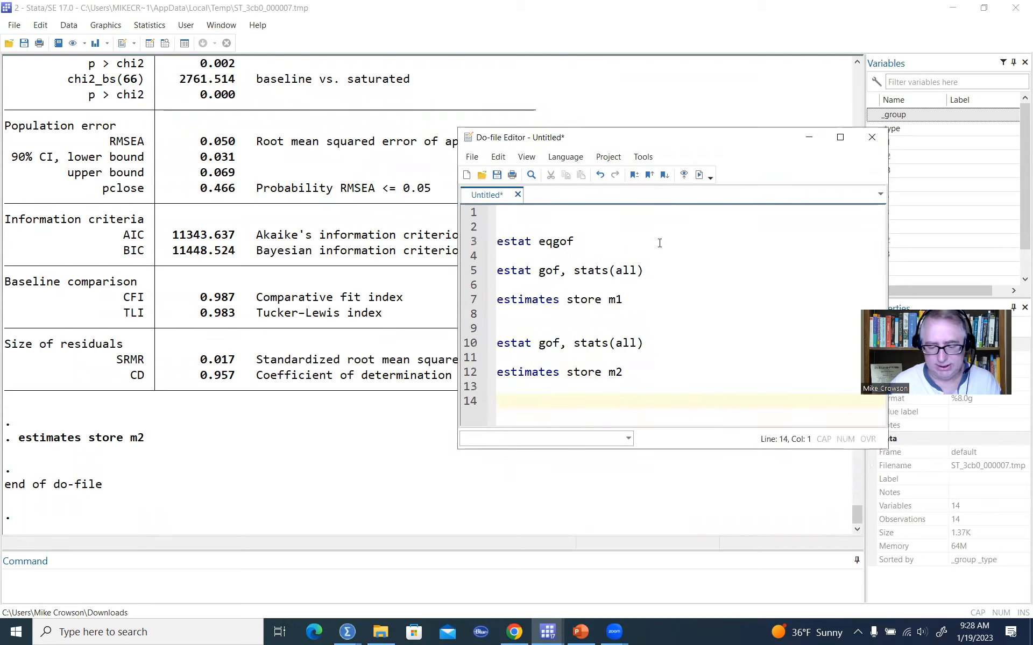
{"action": "type", "text": "l"}
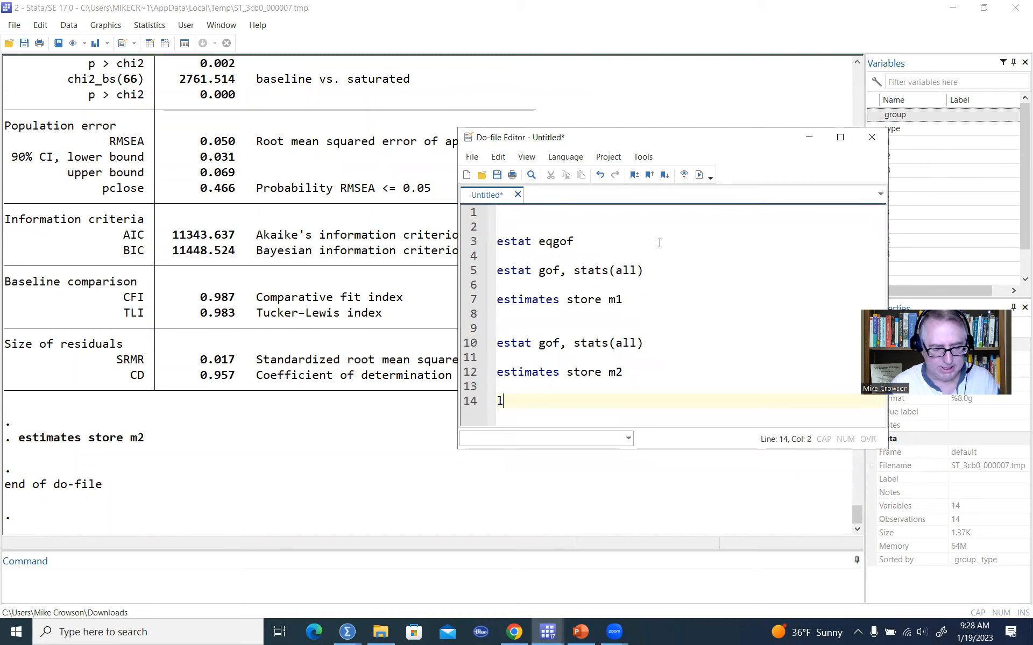
{"action": "type", "text": "rtest "}
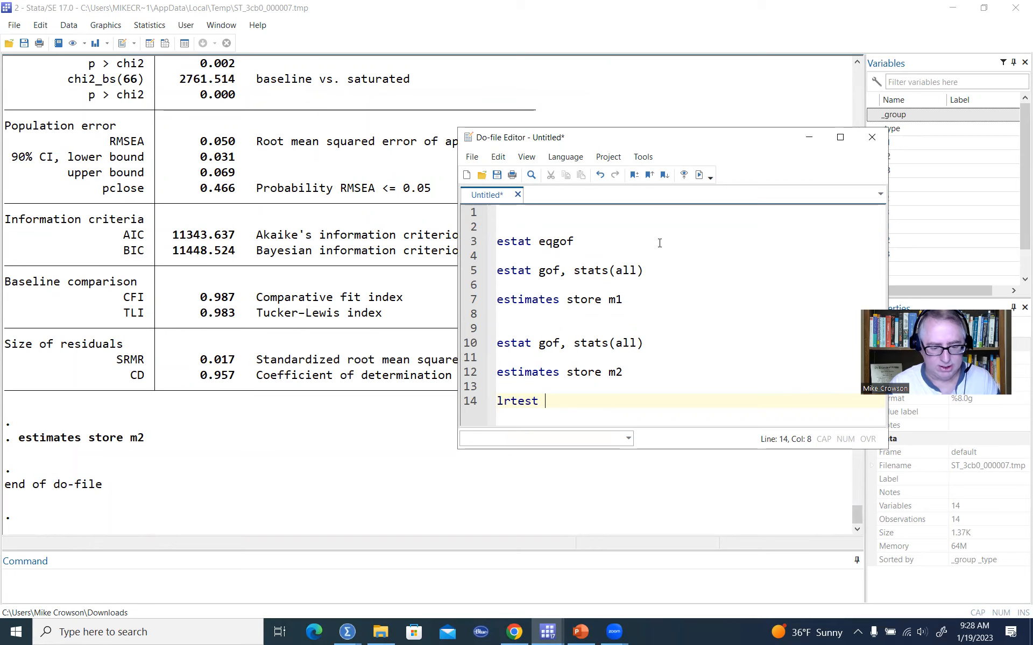
{"action": "type", "text": "m1"}
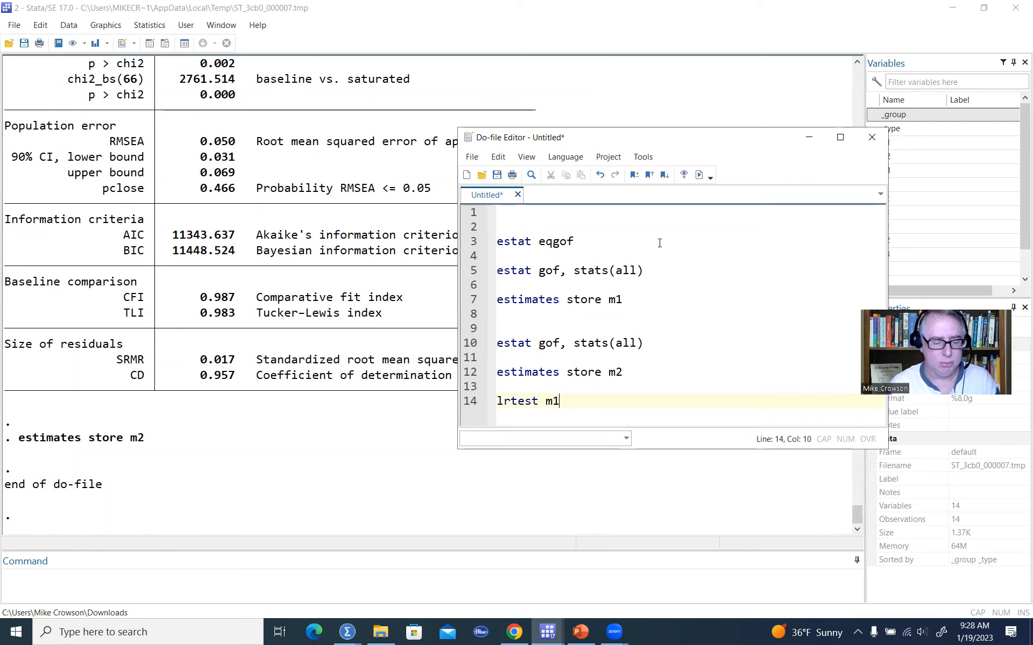
{"action": "type", "text": " m2"}
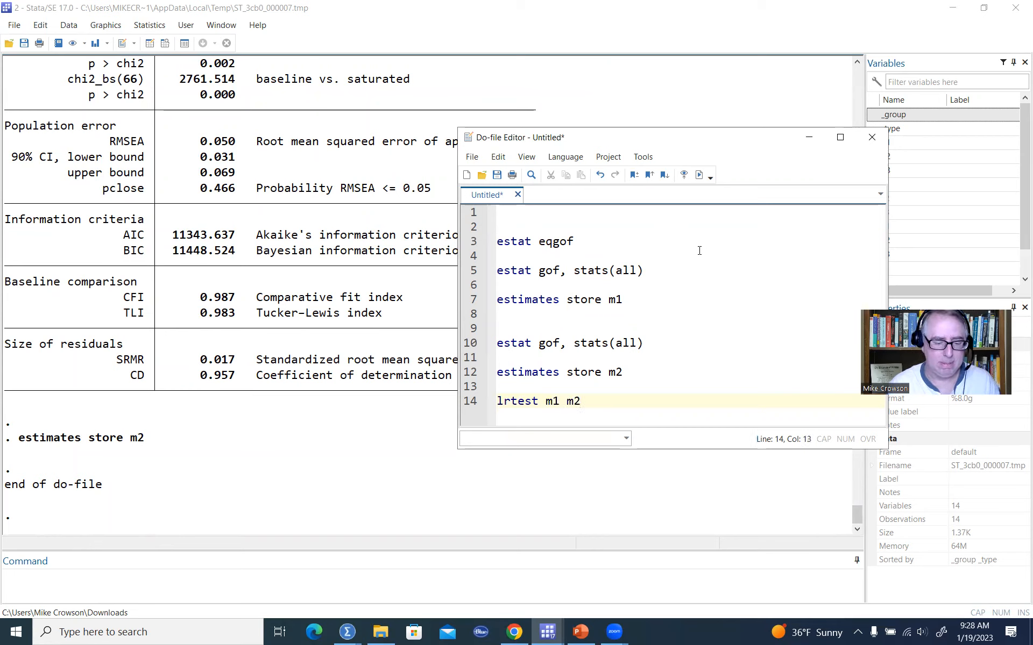
{"action": "triple_click", "coordinate": [536, 402]}
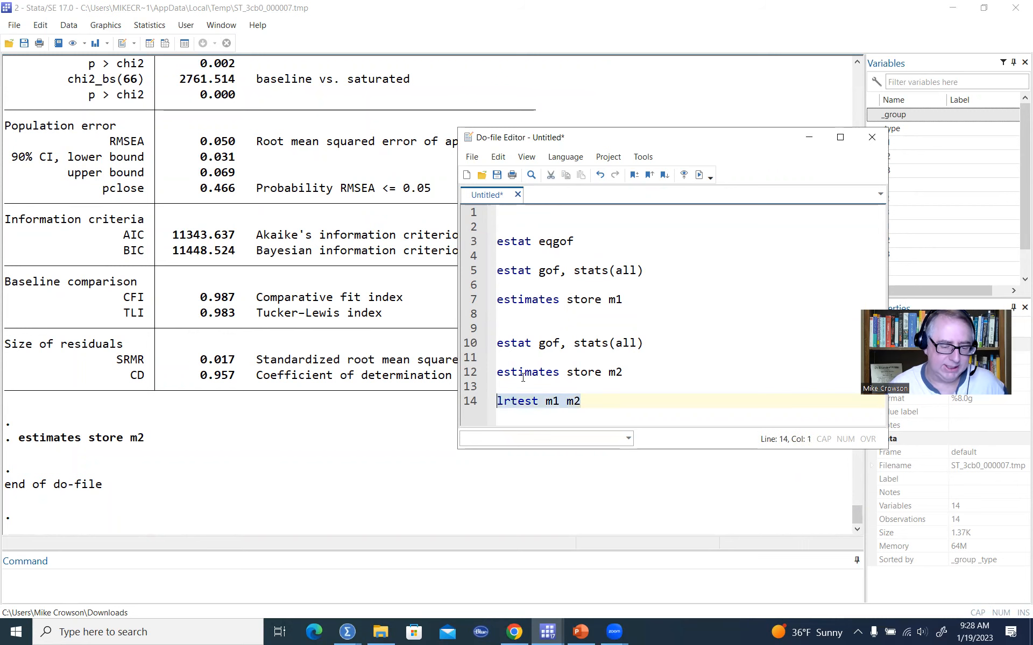
{"action": "left_click", "coordinate": [699, 175]}
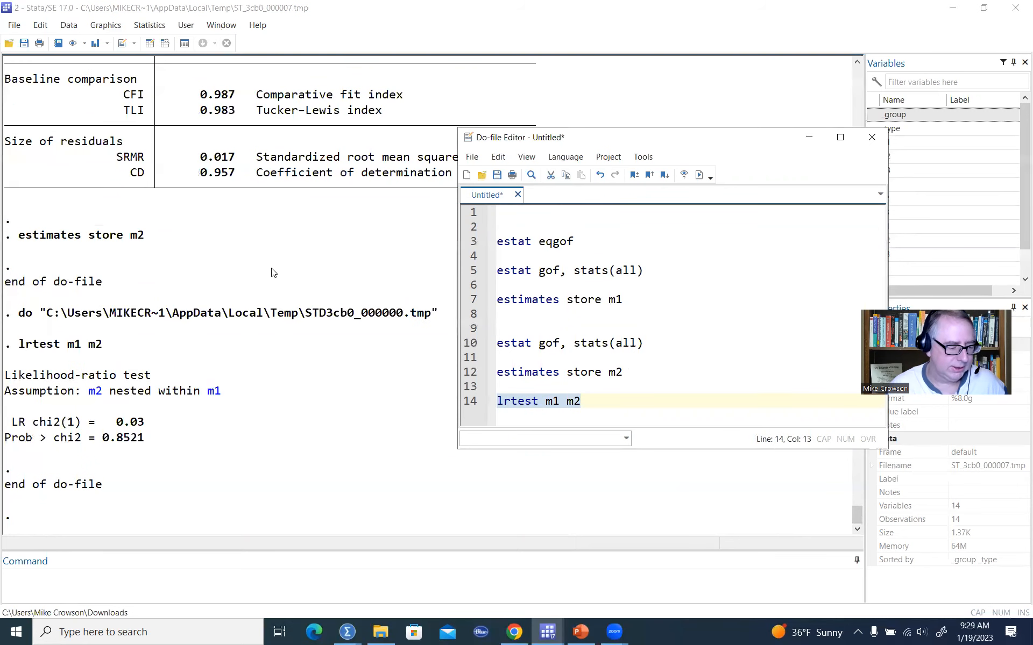
Examine the likelihood-ratio test's nesting assumption and chi-square statistic in the results.
{"action": "left_click", "coordinate": [7, 379]}
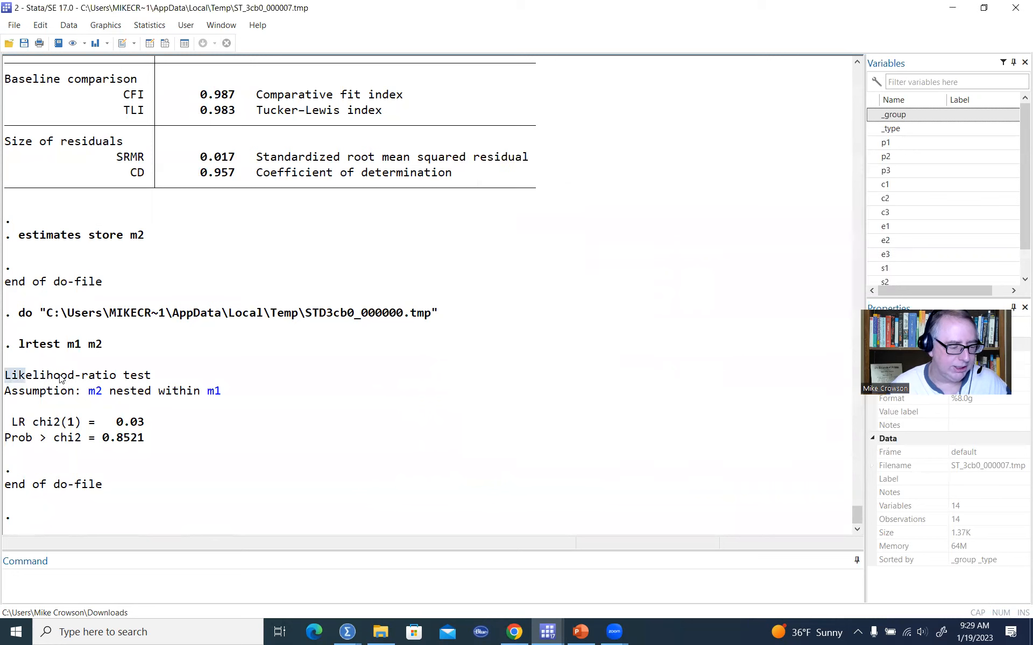
{"action": "left_click_drag", "start_coordinate": [5, 376], "coordinate": [157, 376]}
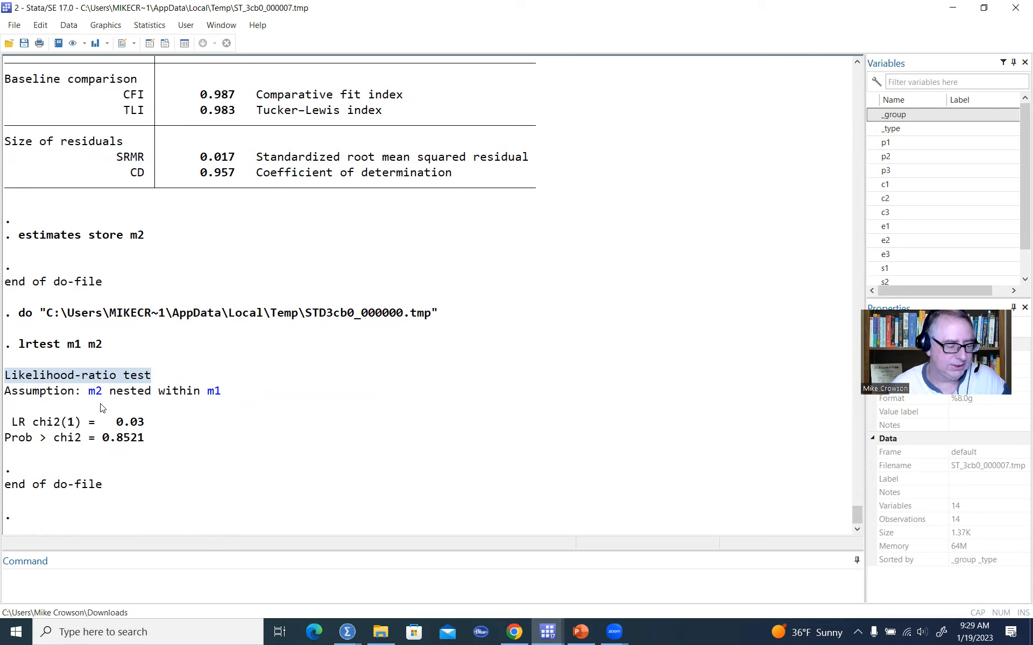
{"action": "left_click_drag", "start_coordinate": [6, 399], "coordinate": [240, 399]}
{"action": "left_click", "coordinate": [272, 425]}
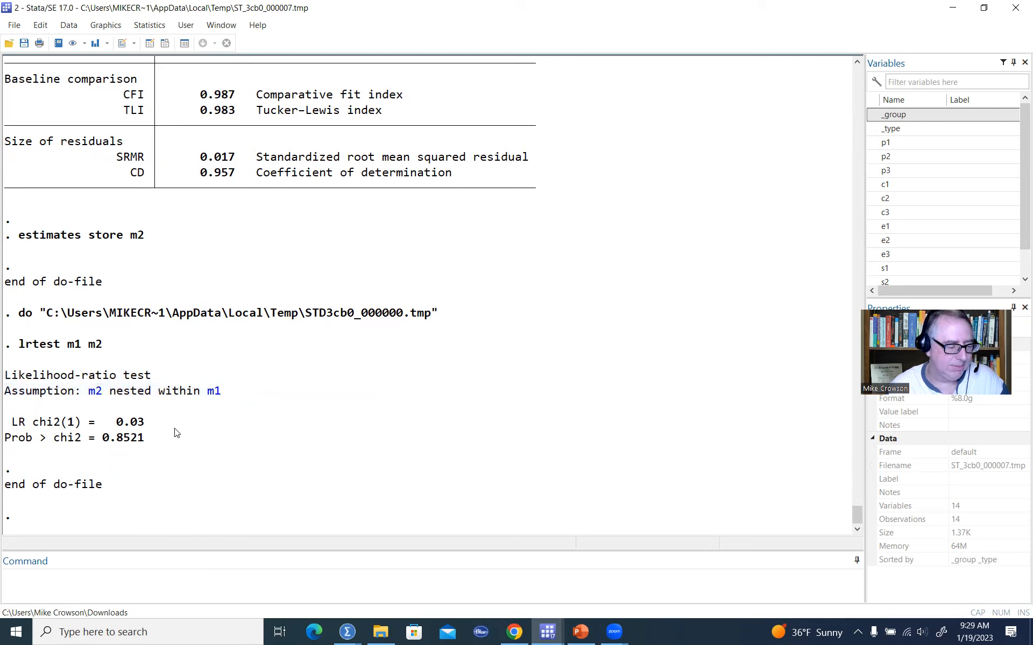
{"action": "left_click_drag", "start_coordinate": [12, 425], "coordinate": [159, 431]}
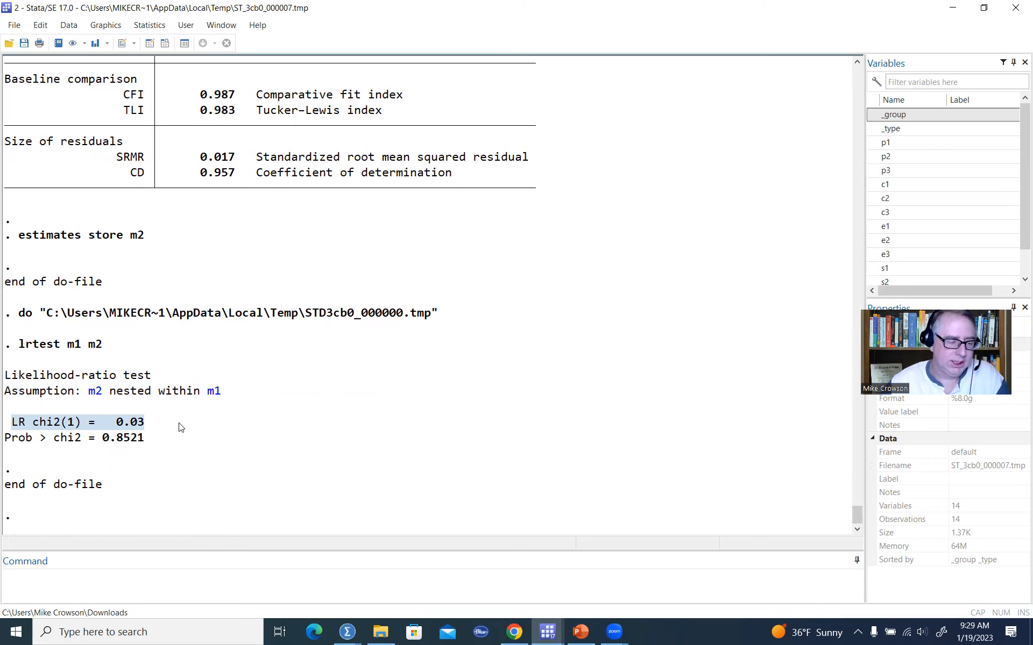
Scroll through the results to compare both models' goodness-of-fit statistics.
{"action": "scroll", "coordinate": [252, 319], "scroll_direction": "up", "scroll_amount": 7}
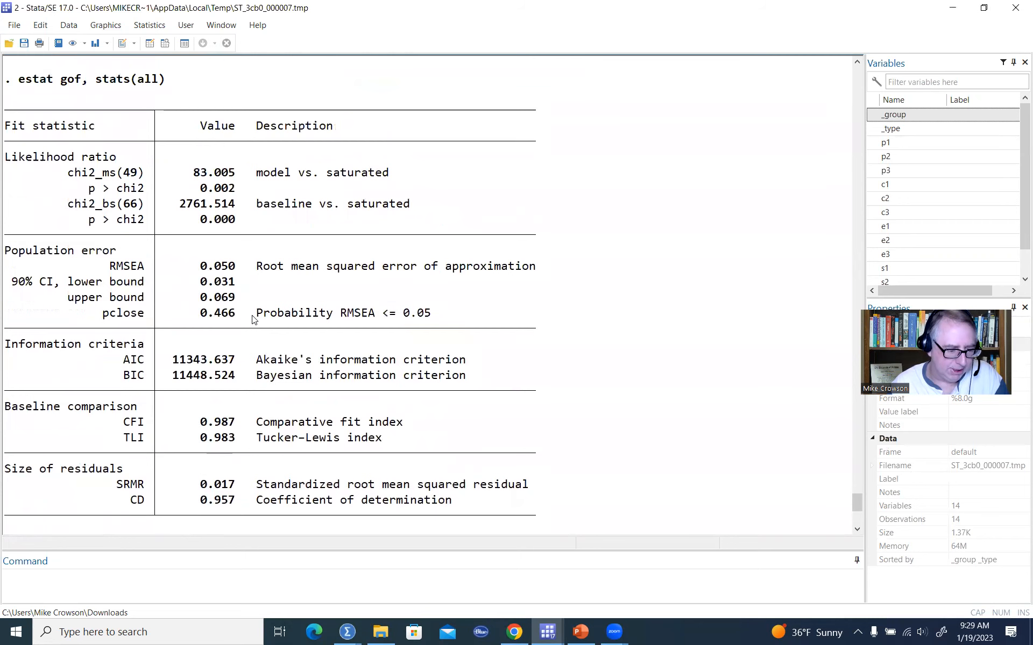
{"action": "scroll", "coordinate": [252, 319], "scroll_direction": "up", "scroll_amount": 20}
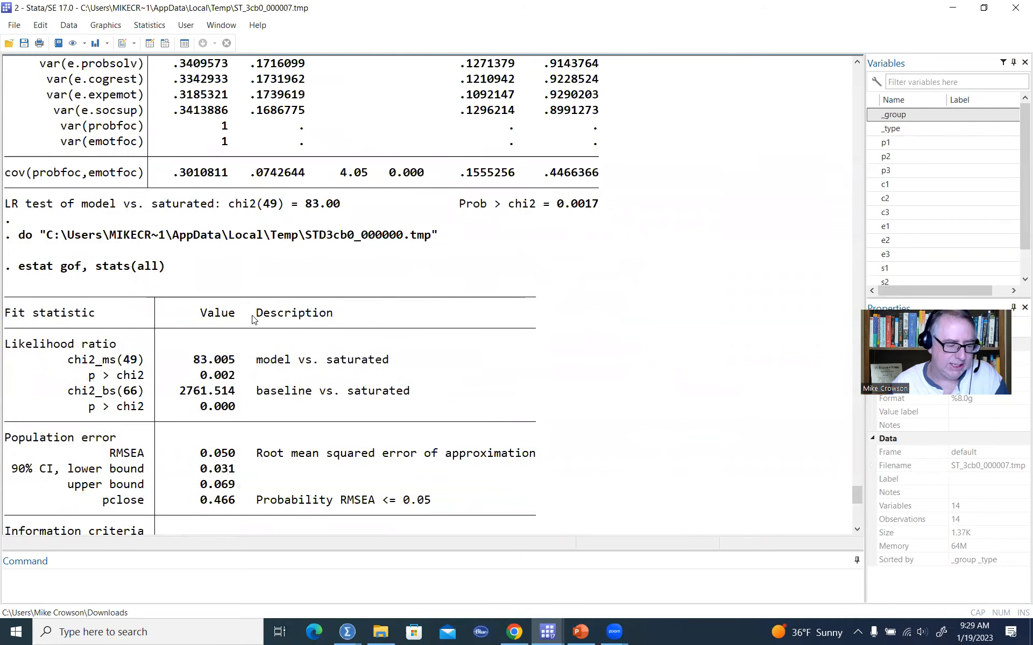
{"action": "scroll", "coordinate": [252, 320], "scroll_direction": "up", "scroll_amount": 16}
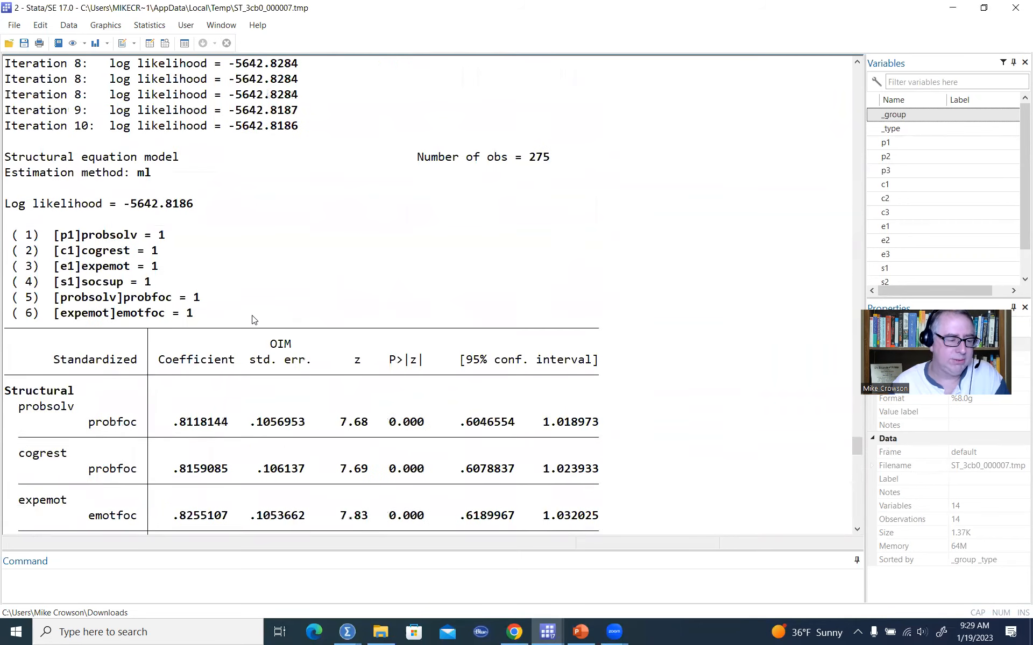
{"action": "scroll", "coordinate": [252, 320], "scroll_direction": "up", "scroll_amount": 13}
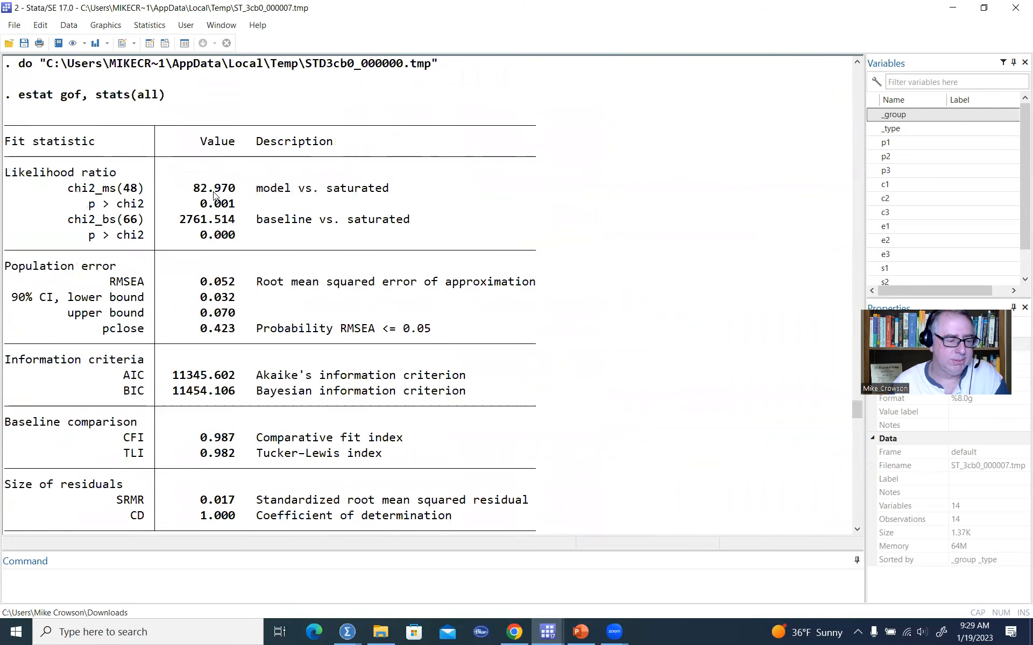
{"action": "scroll", "coordinate": [271, 225], "scroll_direction": "down", "scroll_amount": 20}
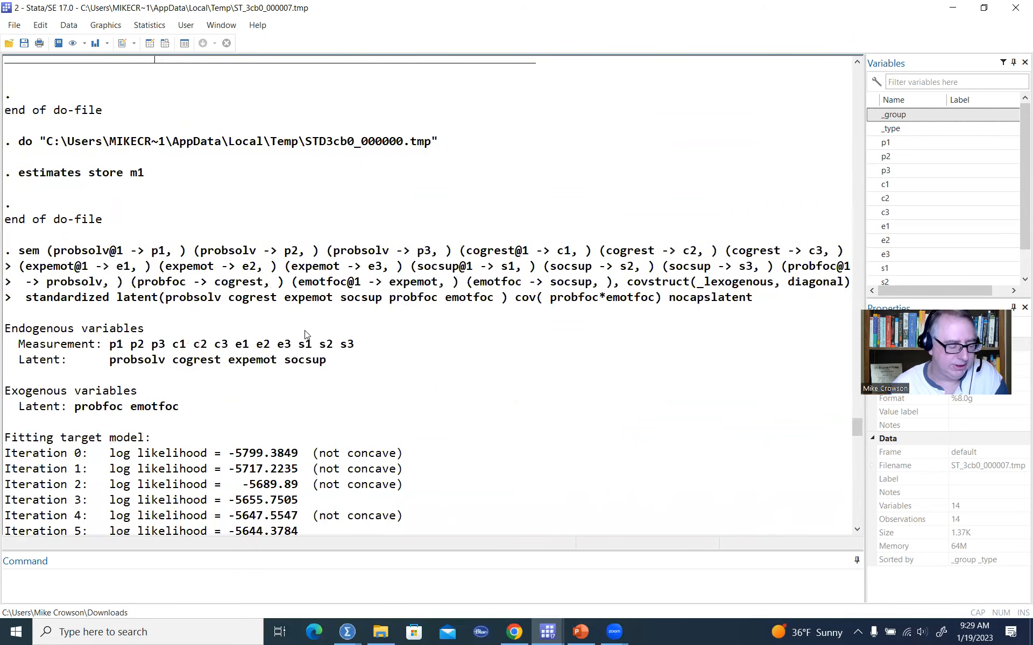
{"action": "scroll", "coordinate": [316, 364], "scroll_direction": "down", "scroll_amount": 20}
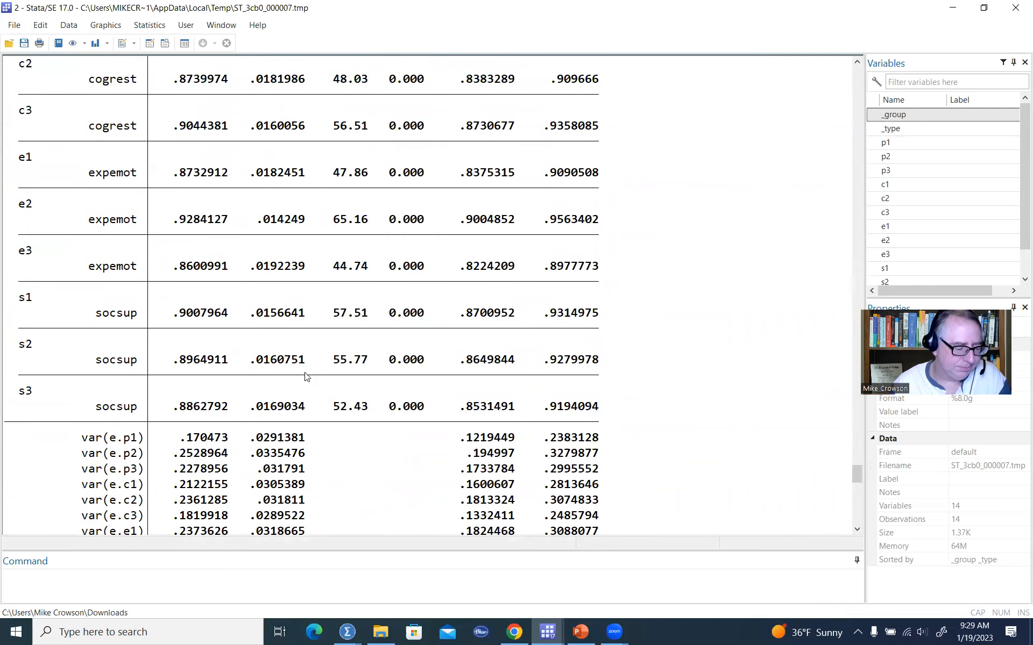
{"action": "scroll", "coordinate": [301, 391], "scroll_direction": "down", "scroll_amount": 13}
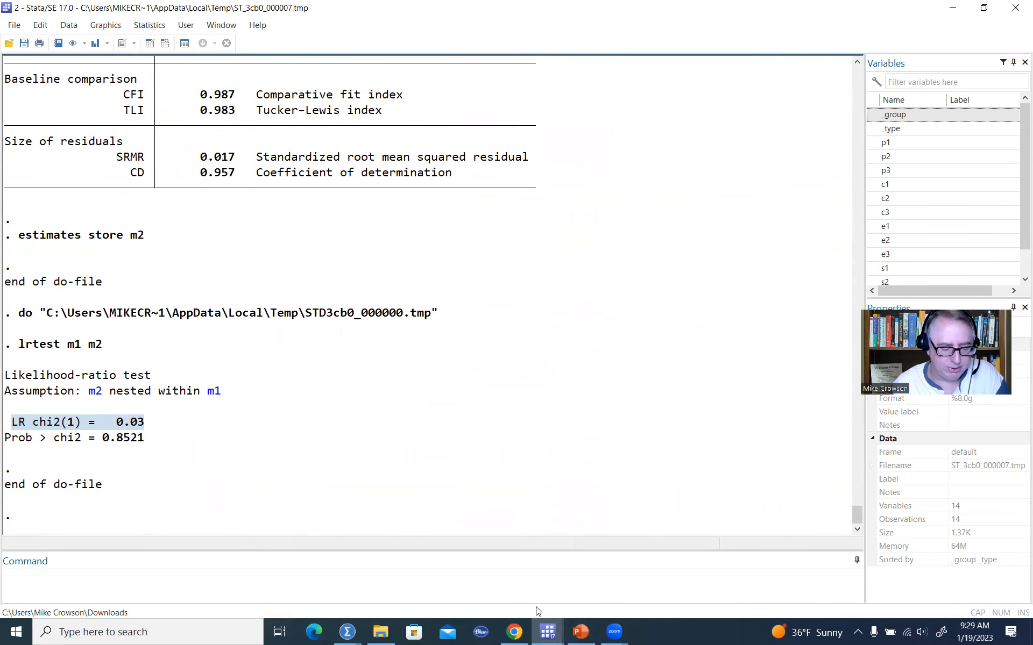
{"action": "left_click", "coordinate": [843, 348]}
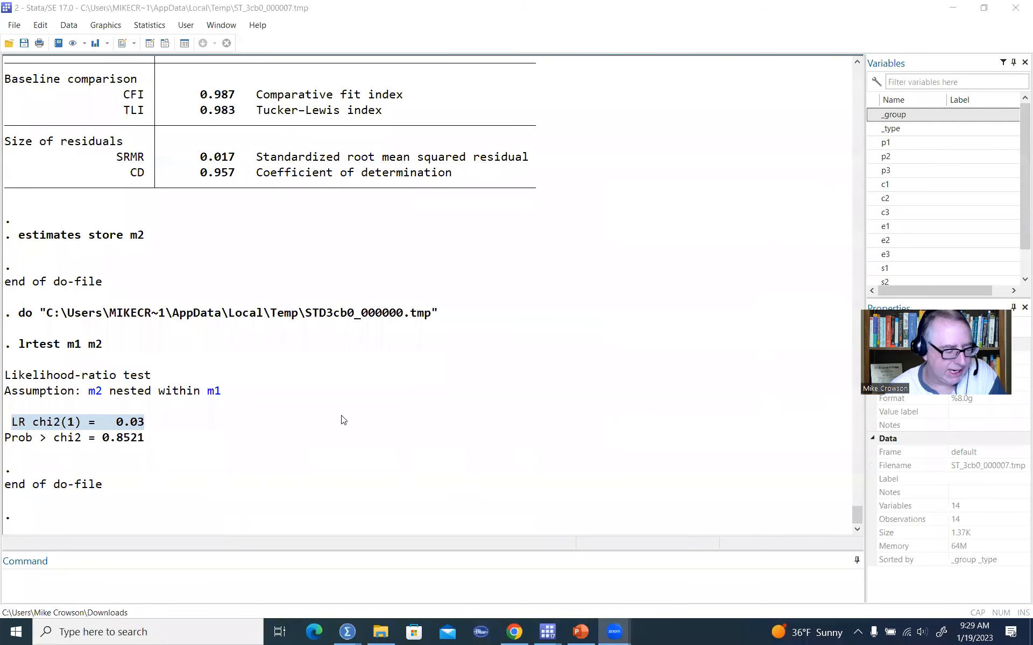
Highlight the likelihood-ratio test's chi-square statistic and p-value lines in the results.
{"action": "left_click", "coordinate": [63, 424]}
{"action": "left_click_drag", "start_coordinate": [68, 422], "coordinate": [74, 423]}
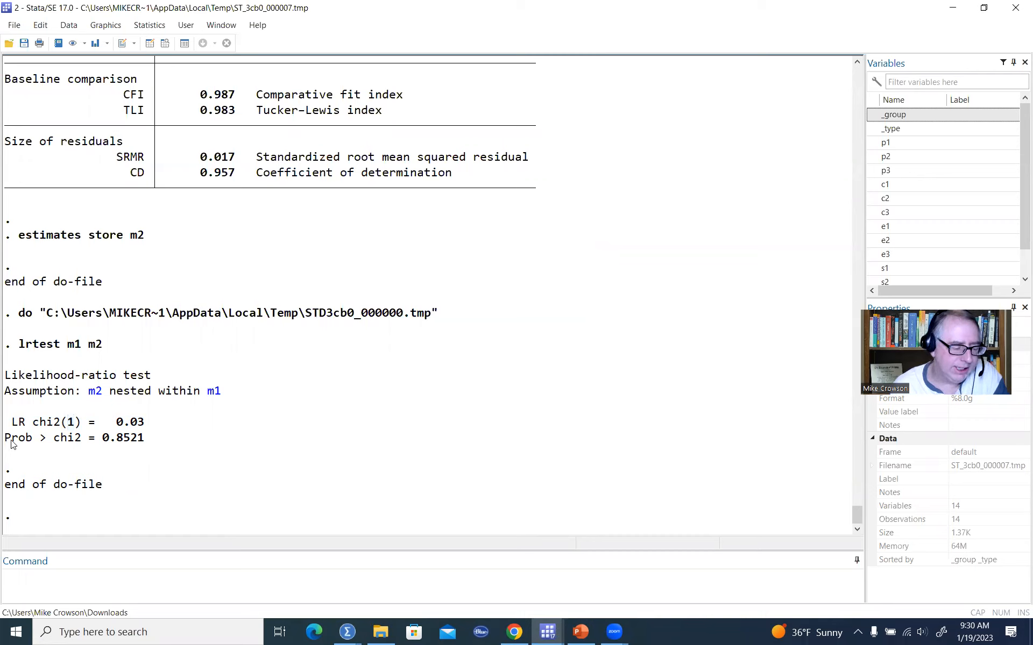
{"action": "left_click_drag", "start_coordinate": [9, 446], "coordinate": [145, 442]}
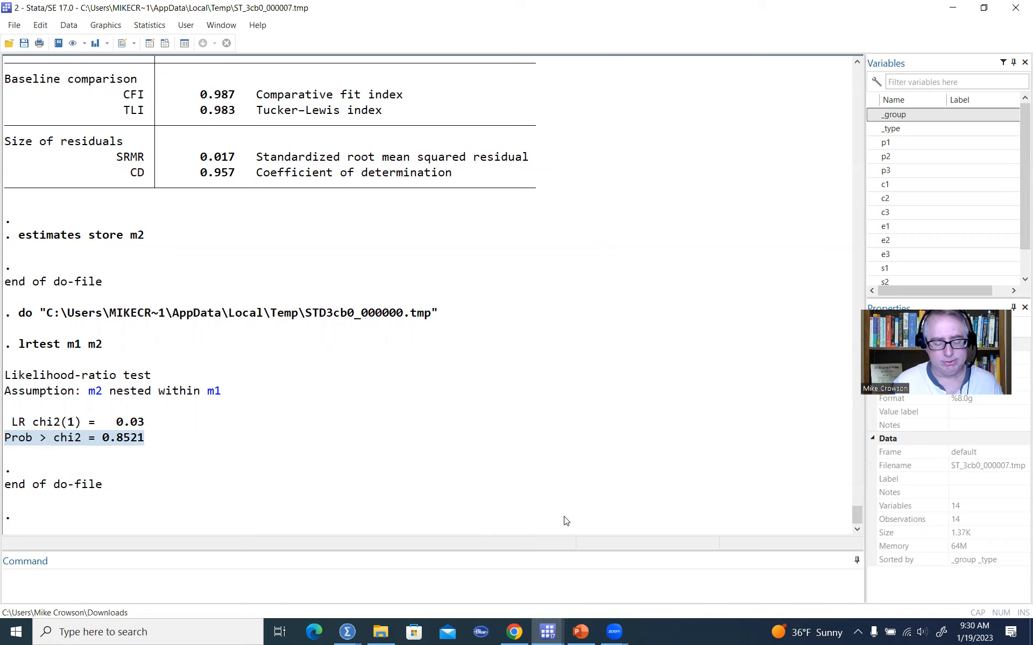
{"action": "left_click", "coordinate": [529, 548]}
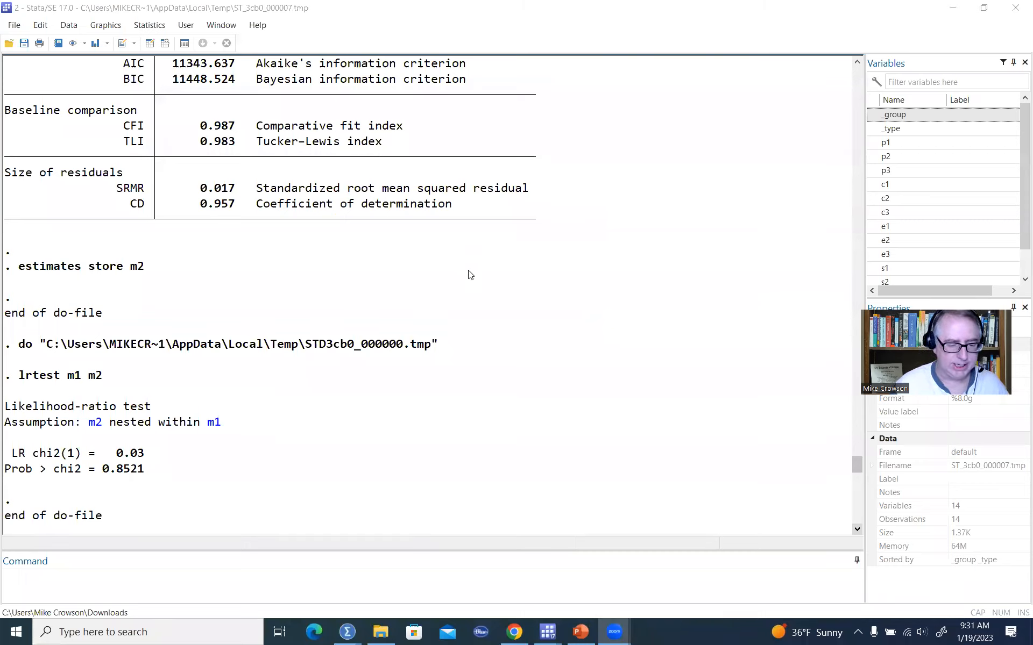
Scroll up to review the second-order model's AIC and BIC information criteria.
{"action": "scroll", "coordinate": [469, 274], "scroll_direction": "up", "scroll_amount": 5}
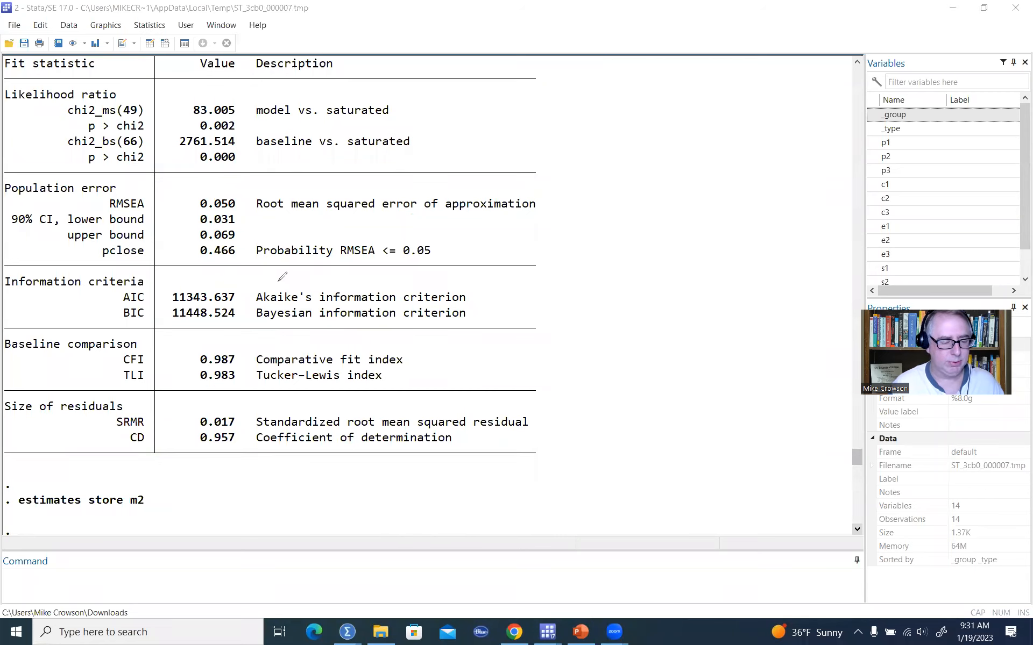
{"action": "left_click_drag", "start_coordinate": [472, 292], "coordinate": [472, 322]}
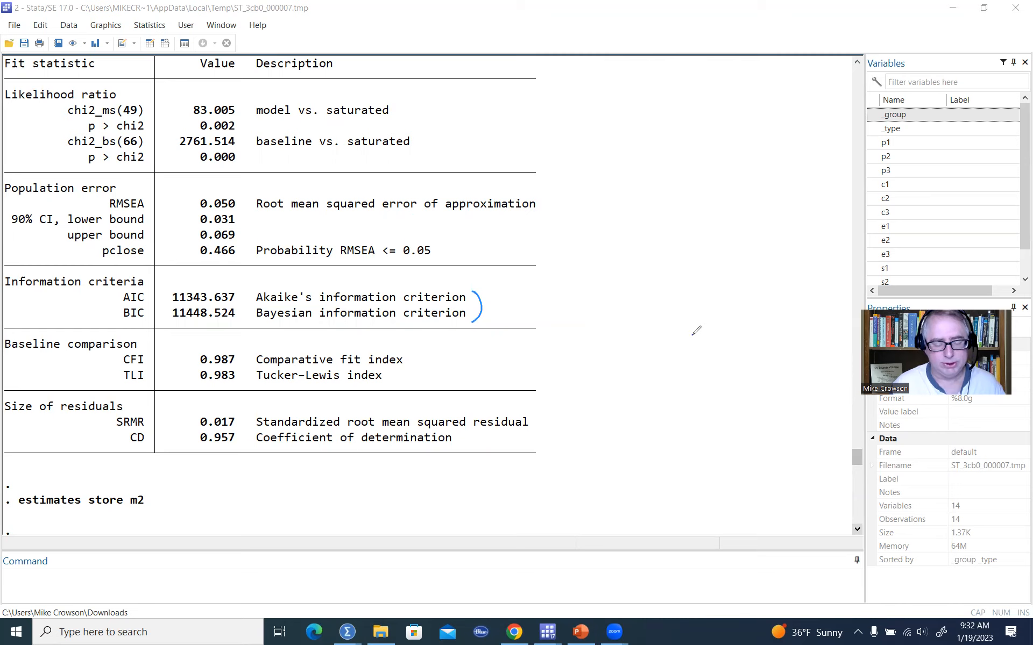
{"action": "mouse_move", "coordinate": [693, 334]}
{"action": "left_mouse_down"}
{"action": "mouse_move", "coordinate": [746, 342]}
{"action": "mouse_move", "coordinate": [818, 324]}
{"action": "left_mouse_up"}
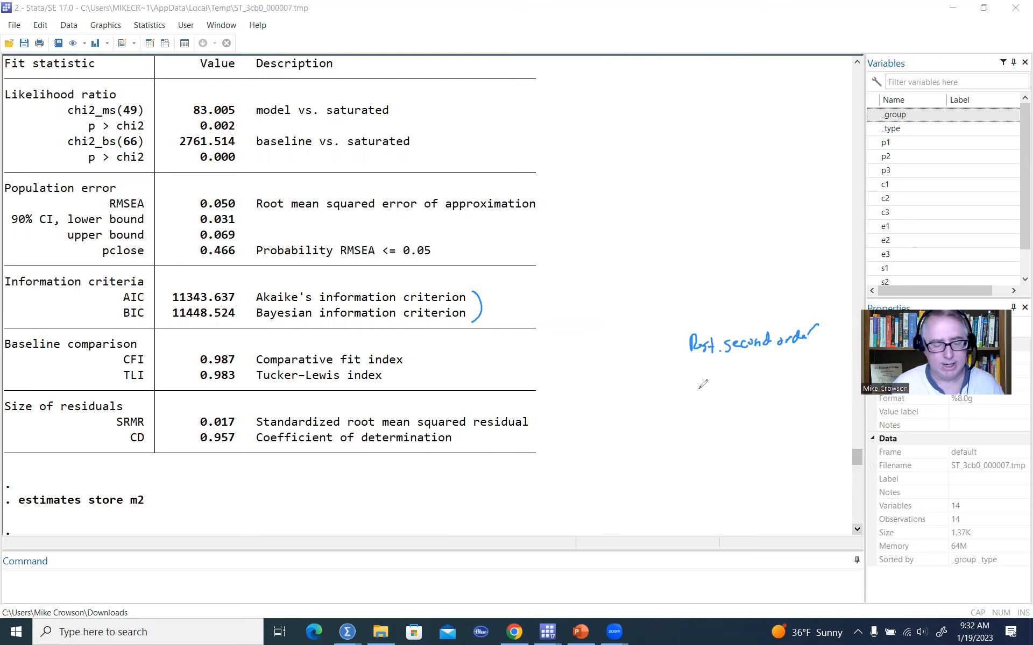
{"action": "mouse_move", "coordinate": [707, 391]}
{"action": "left_mouse_down"}
{"action": "mouse_move", "coordinate": [728, 374]}
{"action": "mouse_move", "coordinate": [823, 370]}
{"action": "mouse_move", "coordinate": [831, 359]}
{"action": "mouse_move", "coordinate": [805, 378]}
{"action": "left_mouse_up"}
{"action": "mouse_move", "coordinate": [712, 401]}
{"action": "left_mouse_down"}
{"action": "mouse_move", "coordinate": [721, 422]}
{"action": "mouse_move", "coordinate": [849, 384]}
{"action": "left_mouse_up"}
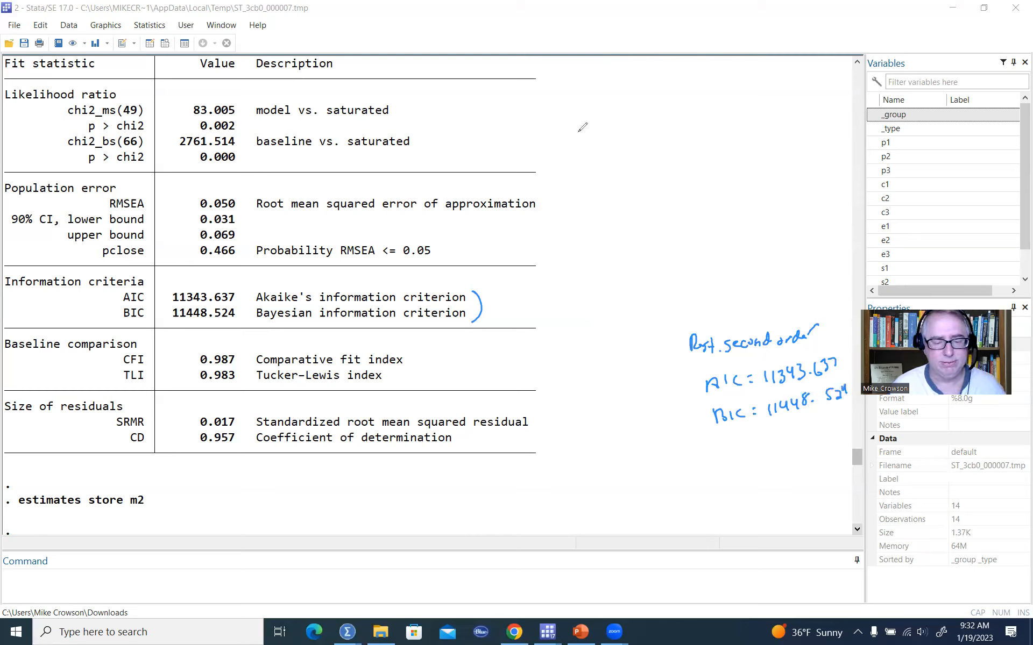
{"action": "left_click_drag", "start_coordinate": [467, 318], "coordinate": [484, 301]}
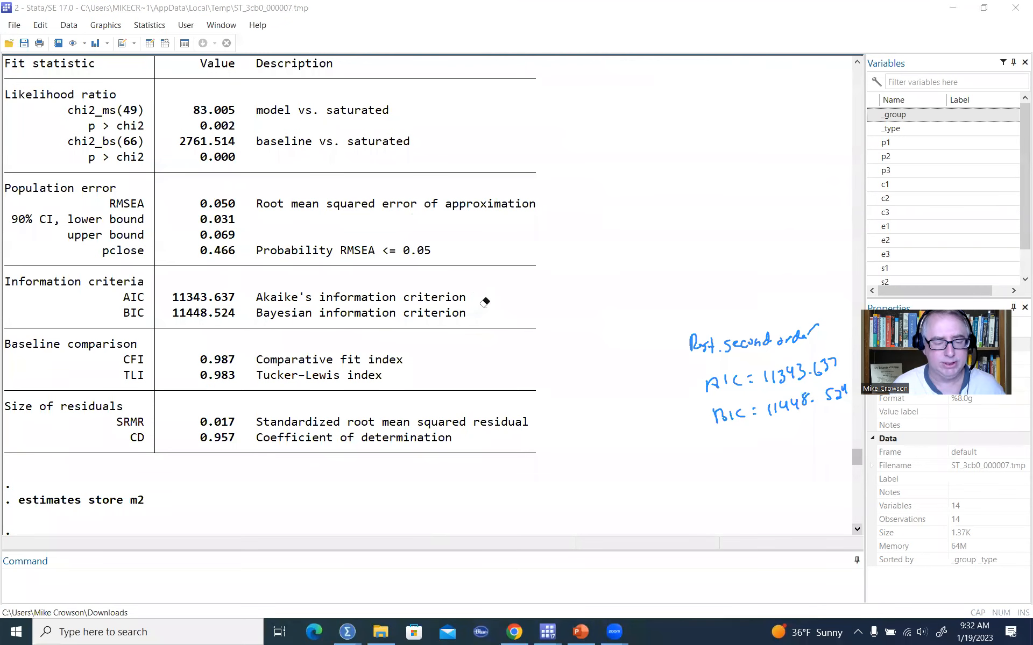
Scroll up to the first model's goodness-of-fit output and compare its AIC and BIC with the second-order model's.
{"action": "scroll", "coordinate": [553, 344], "scroll_direction": "up", "scroll_amount": 10}
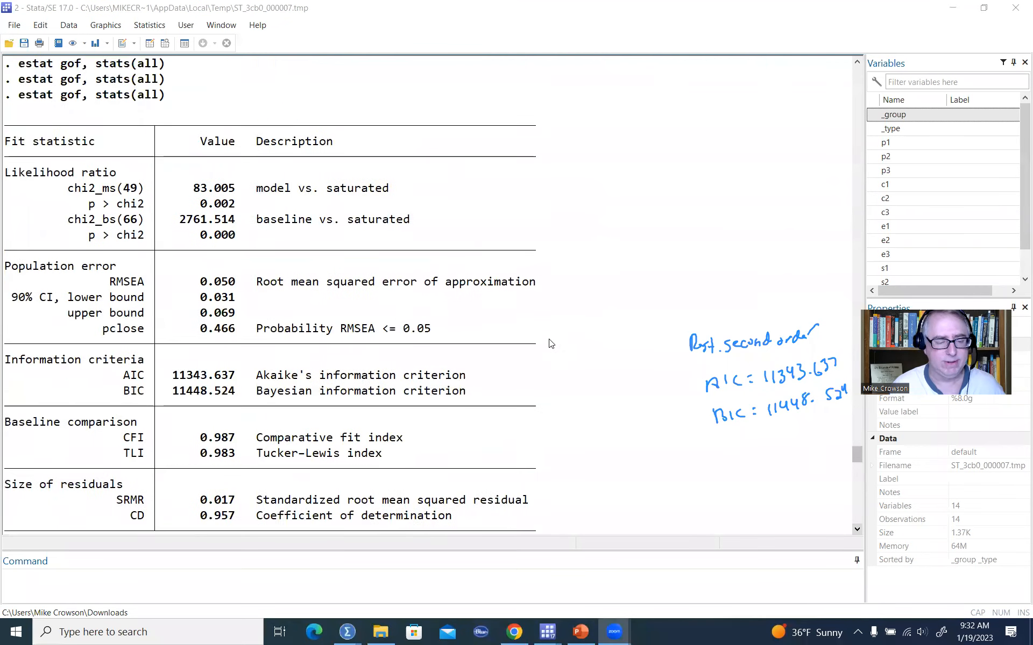
{"action": "scroll", "coordinate": [553, 344], "scroll_direction": "up", "scroll_amount": 15}
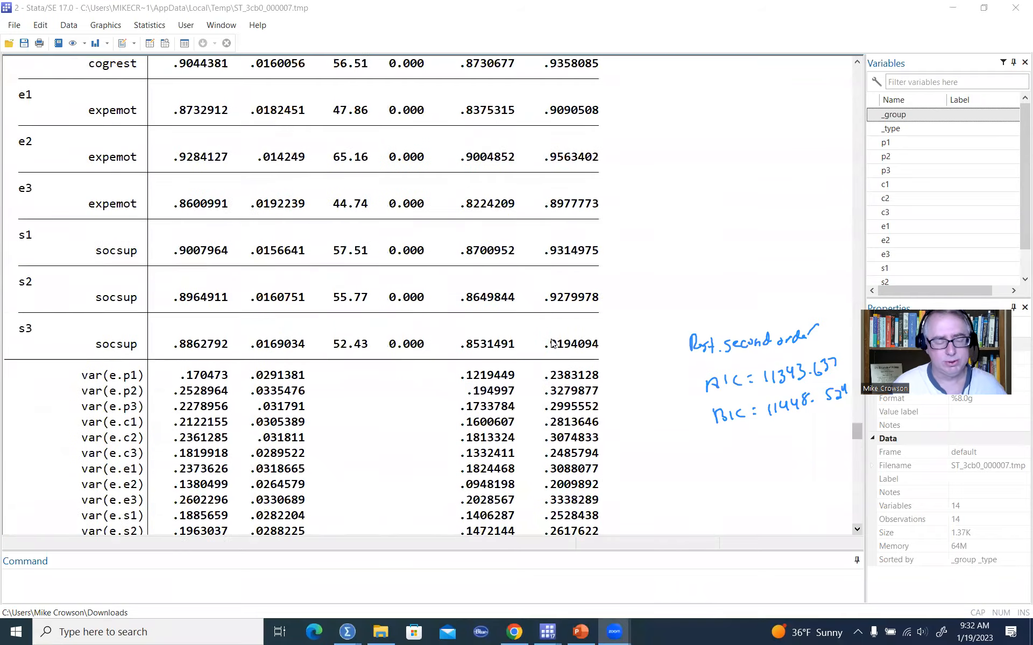
{"action": "scroll", "coordinate": [552, 345], "scroll_direction": "up", "scroll_amount": 10}
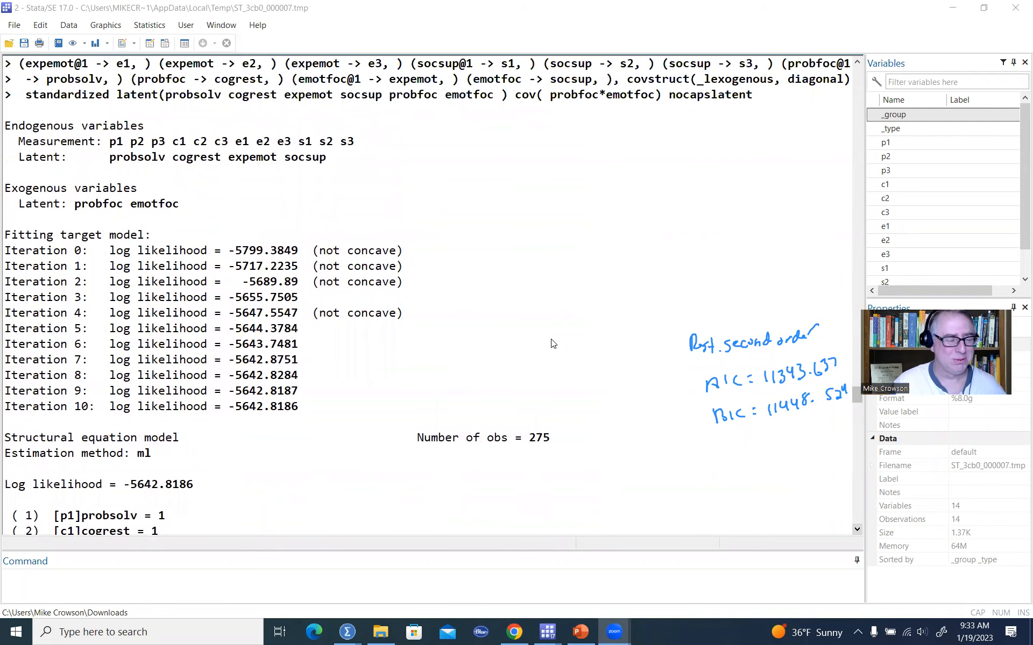
{"action": "scroll", "coordinate": [552, 345], "scroll_direction": "up", "scroll_amount": 15}
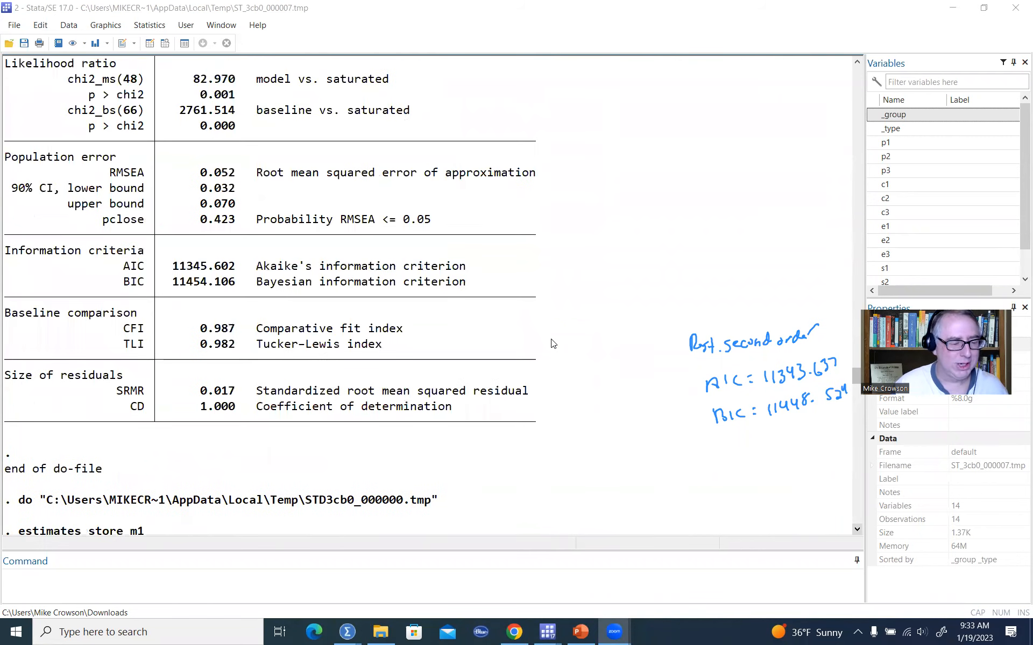
{"action": "scroll", "coordinate": [552, 344], "scroll_direction": "down", "scroll_amount": 1}
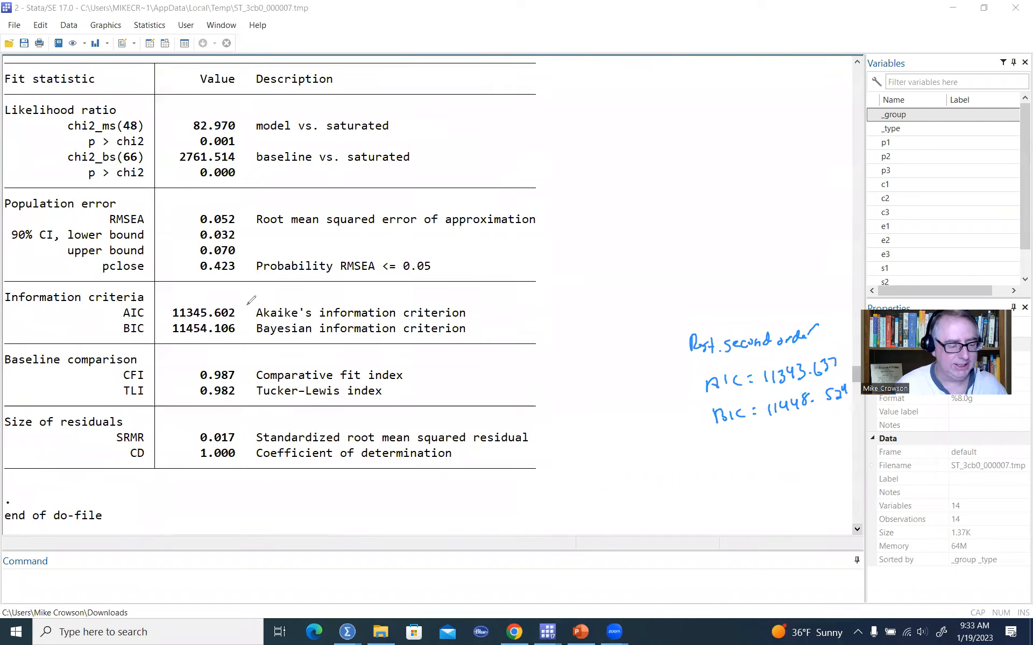
{"action": "left_click_drag", "start_coordinate": [238, 308], "coordinate": [249, 293]}
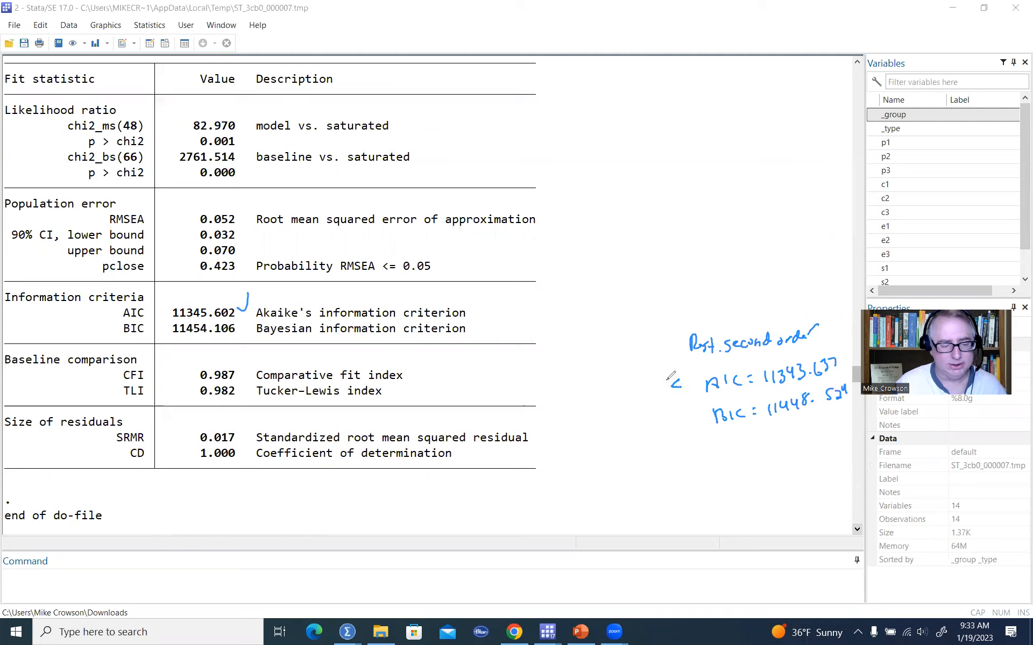
{"action": "mouse_move", "coordinate": [668, 378]}
{"action": "left_mouse_down"}
{"action": "mouse_move", "coordinate": [679, 386]}
{"action": "mouse_move", "coordinate": [666, 378]}
{"action": "left_mouse_up"}
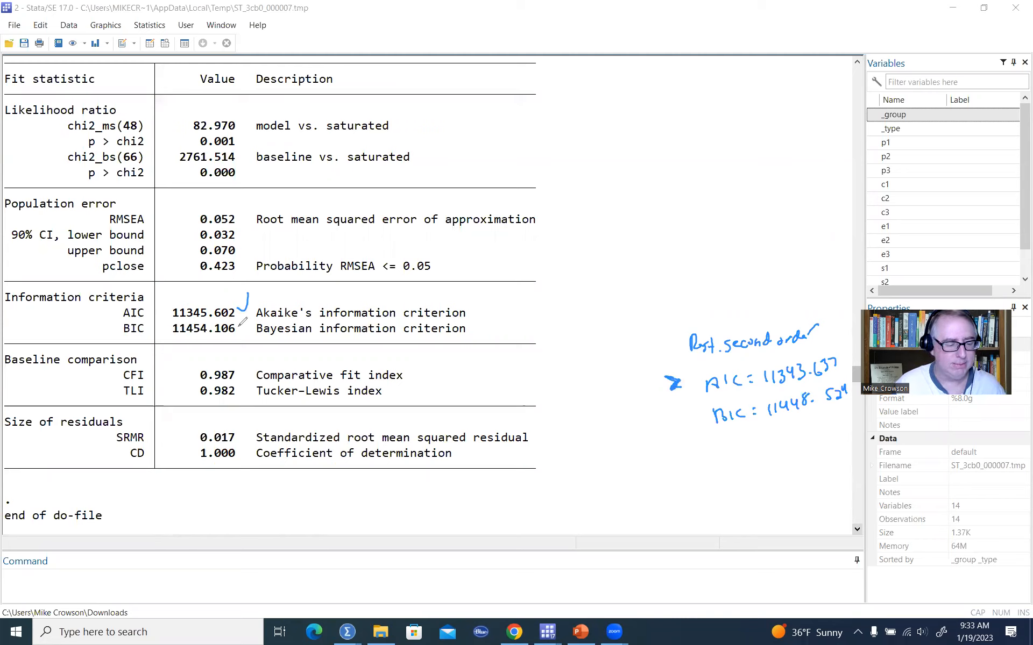
{"action": "left_click_drag", "start_coordinate": [238, 325], "coordinate": [250, 316]}
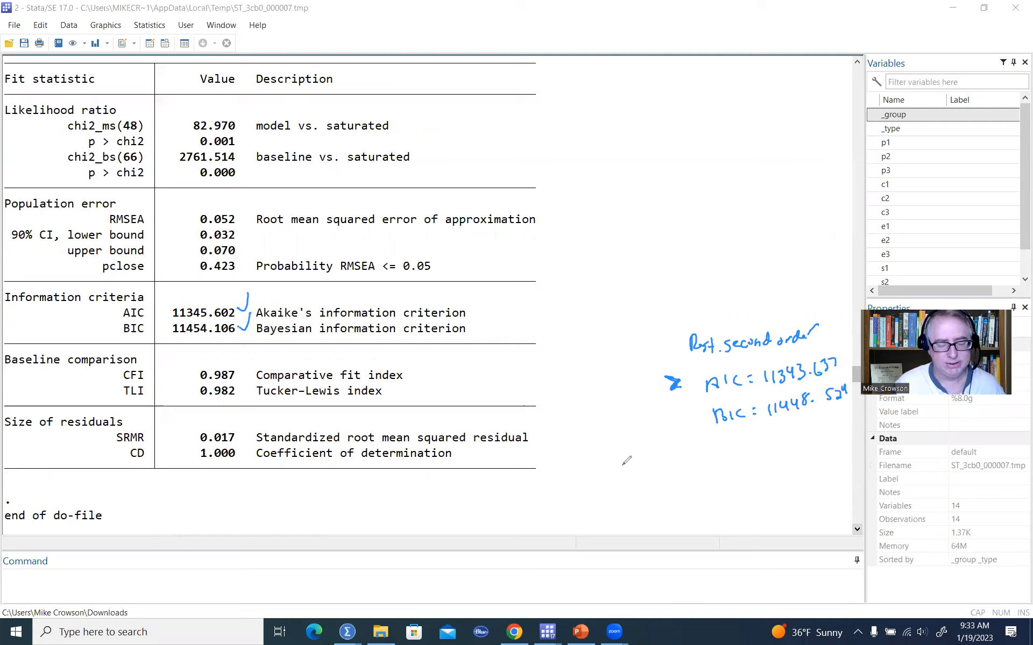
{"action": "left_click_drag", "start_coordinate": [673, 411], "coordinate": [674, 420]}
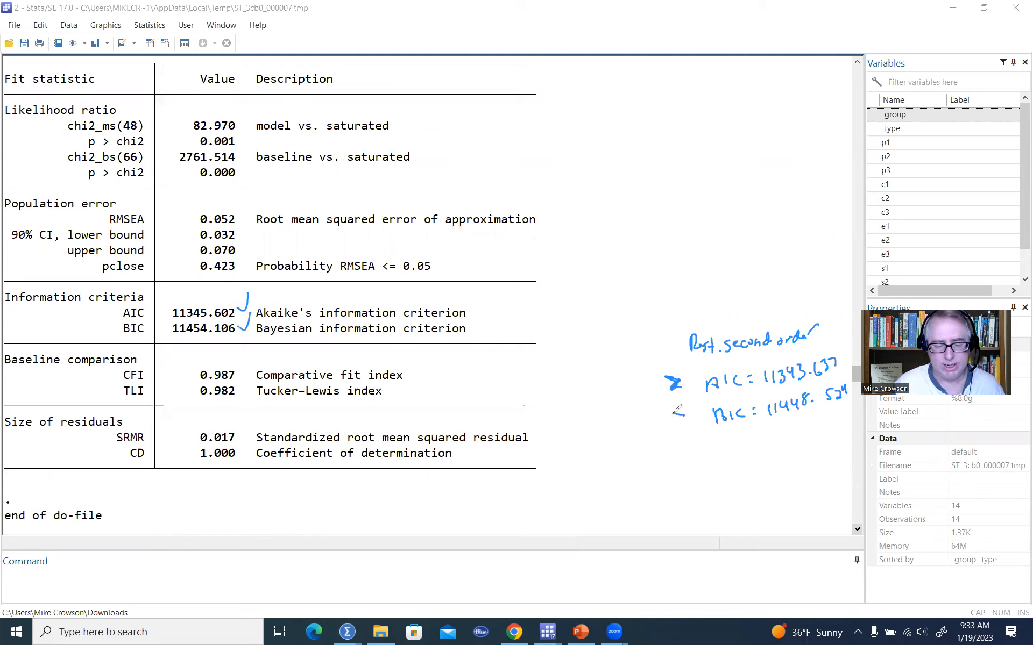